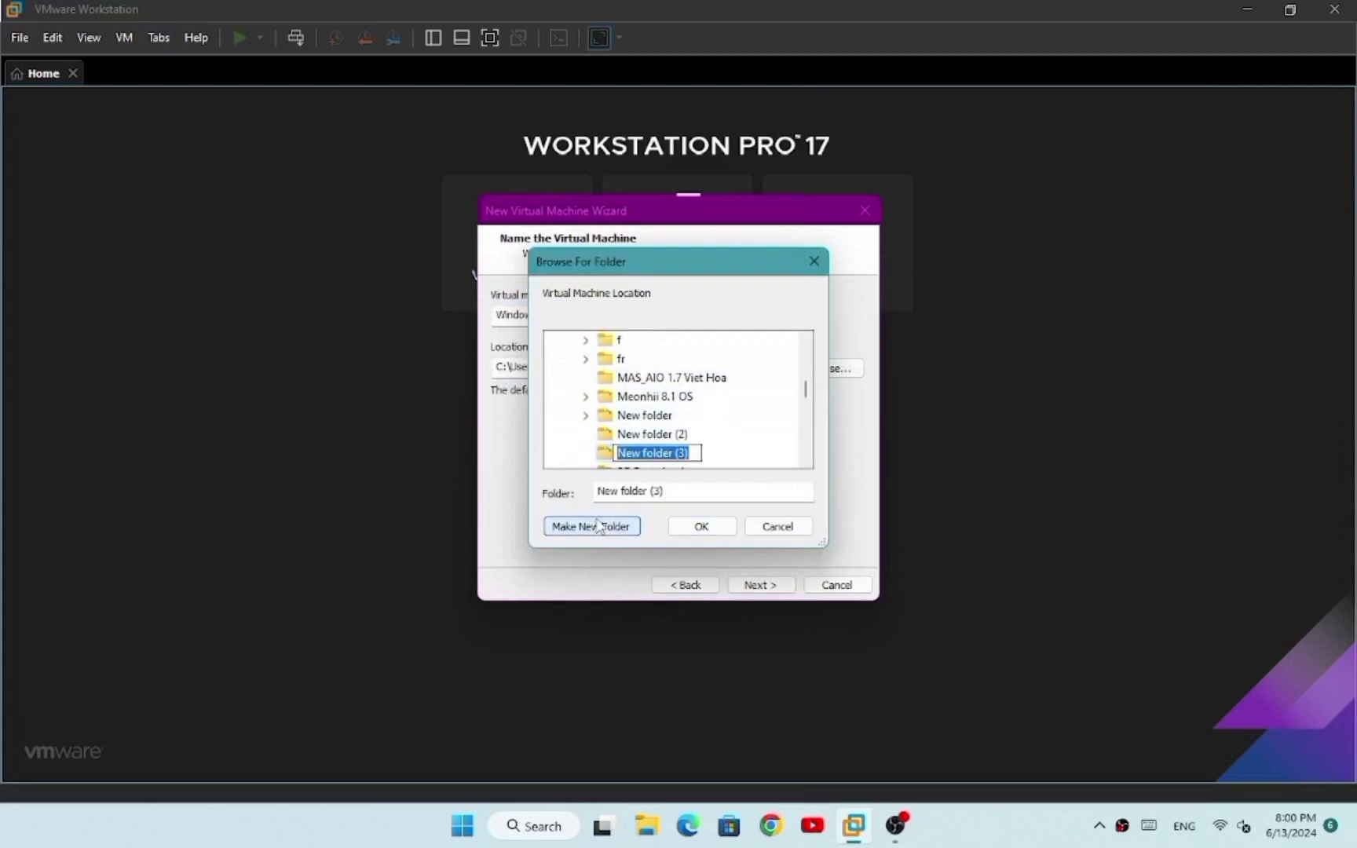
# Step: Name the new folder w10fastn, choose it as the virtual machine's location and continue to the disk capacity page
pyautogui.write('w10')
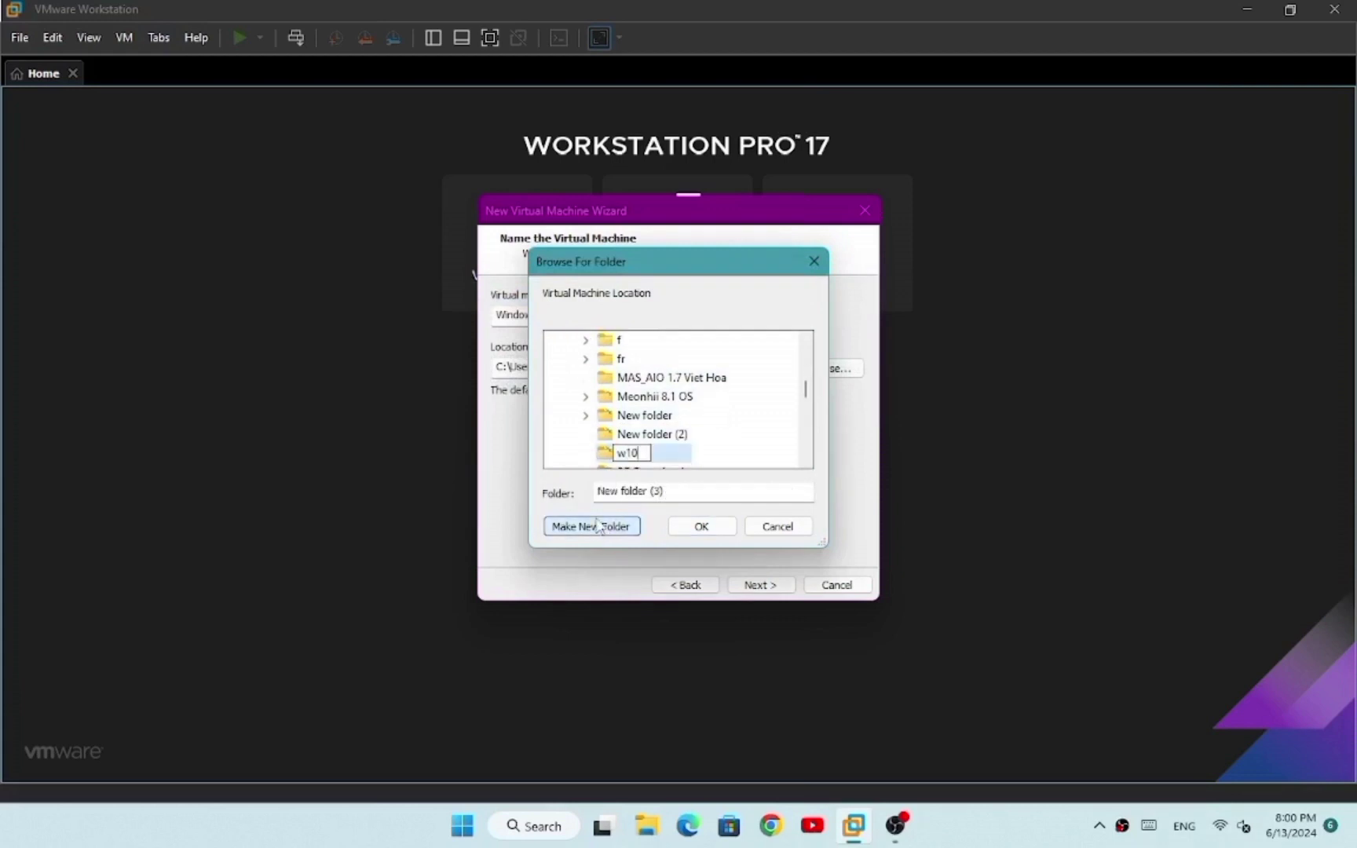
pyautogui.write('fastn')
pyautogui.press('Return')
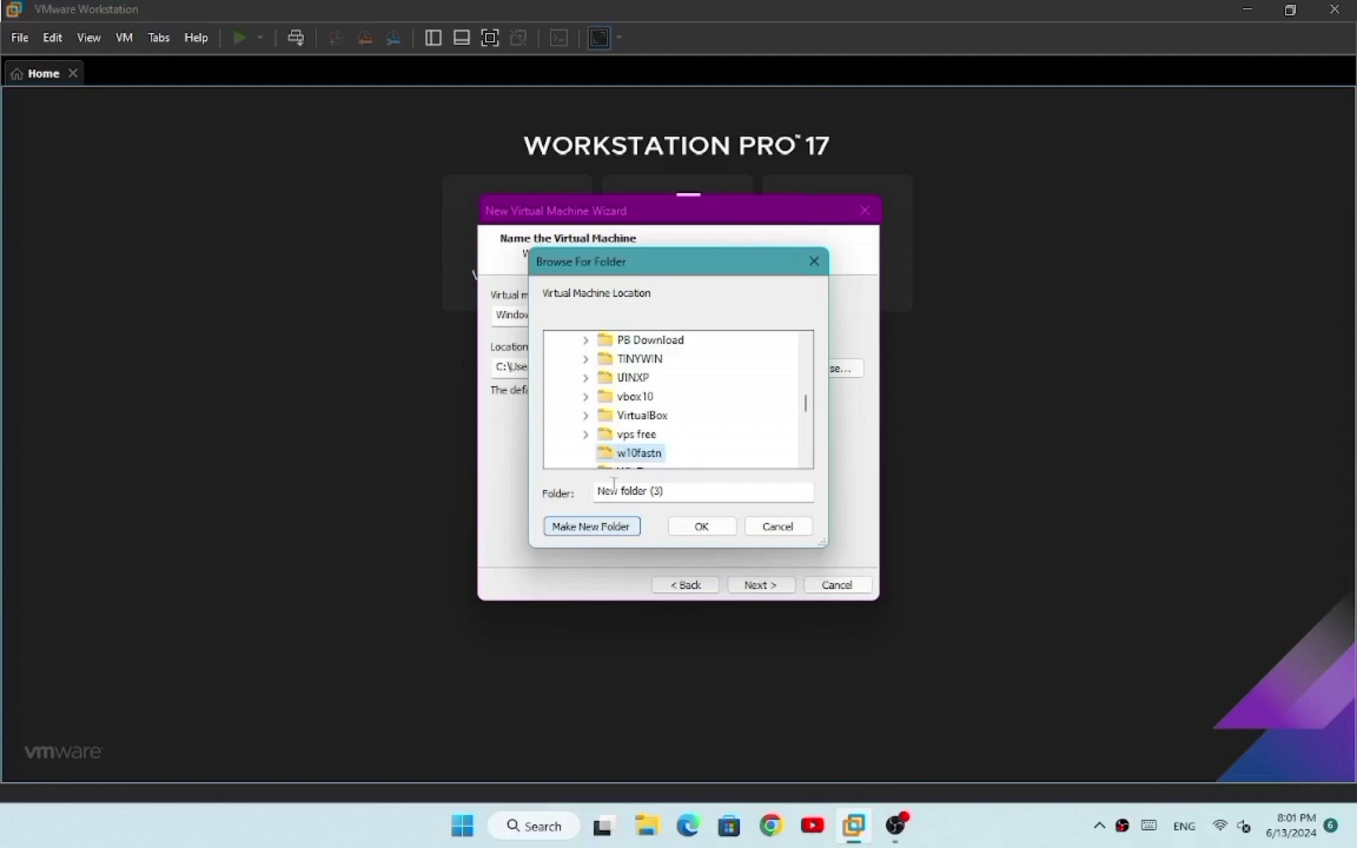
pyautogui.click(702, 533)
pyautogui.click(756, 585)
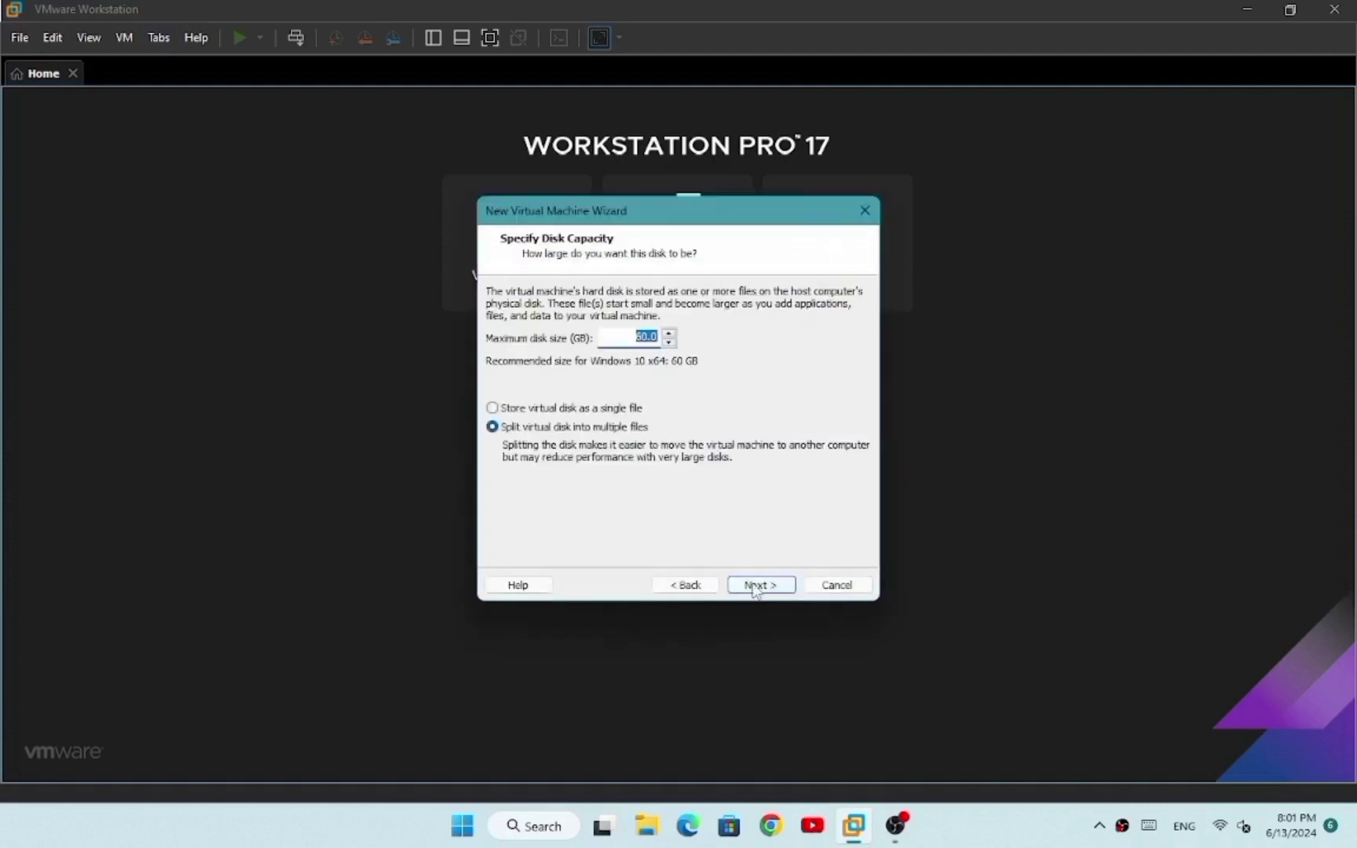
# Step: Accept the 60 GB split disk, then customize the CD/DVD (SATA) hardware by browsing the fr (E:) drive for an ISO image
pyautogui.click(756, 587)
pyautogui.click(606, 484)
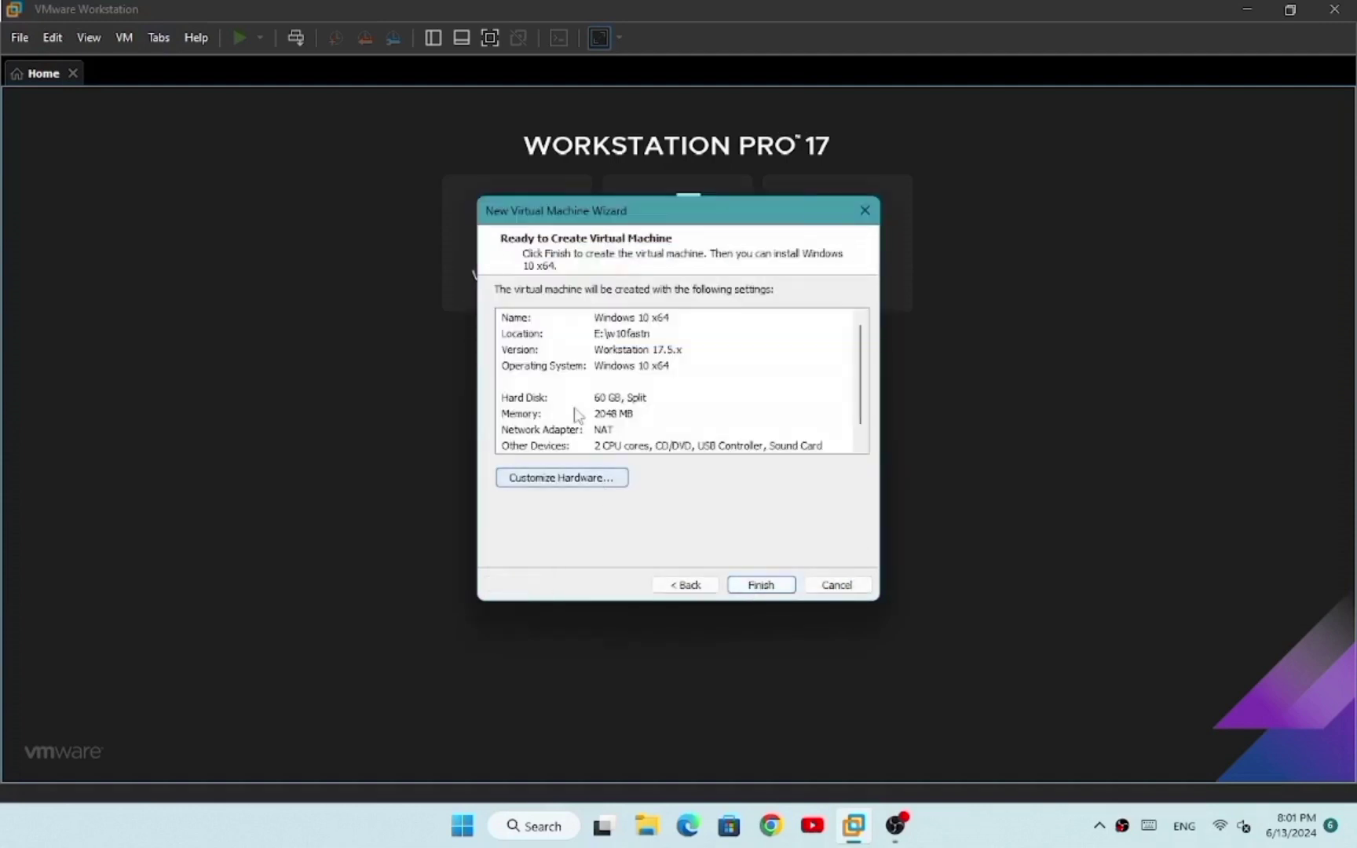
pyautogui.click(502, 174)
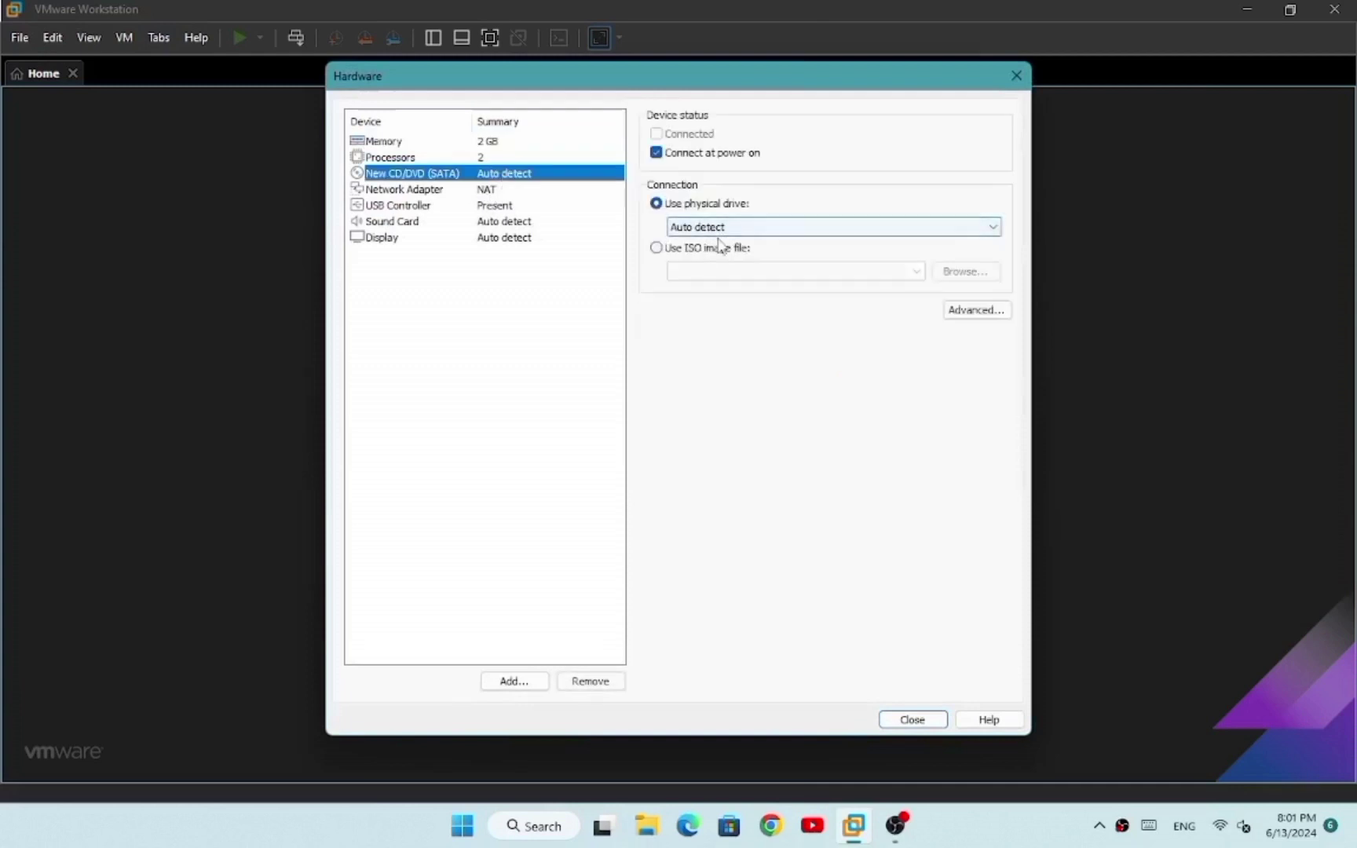
pyautogui.click(965, 271)
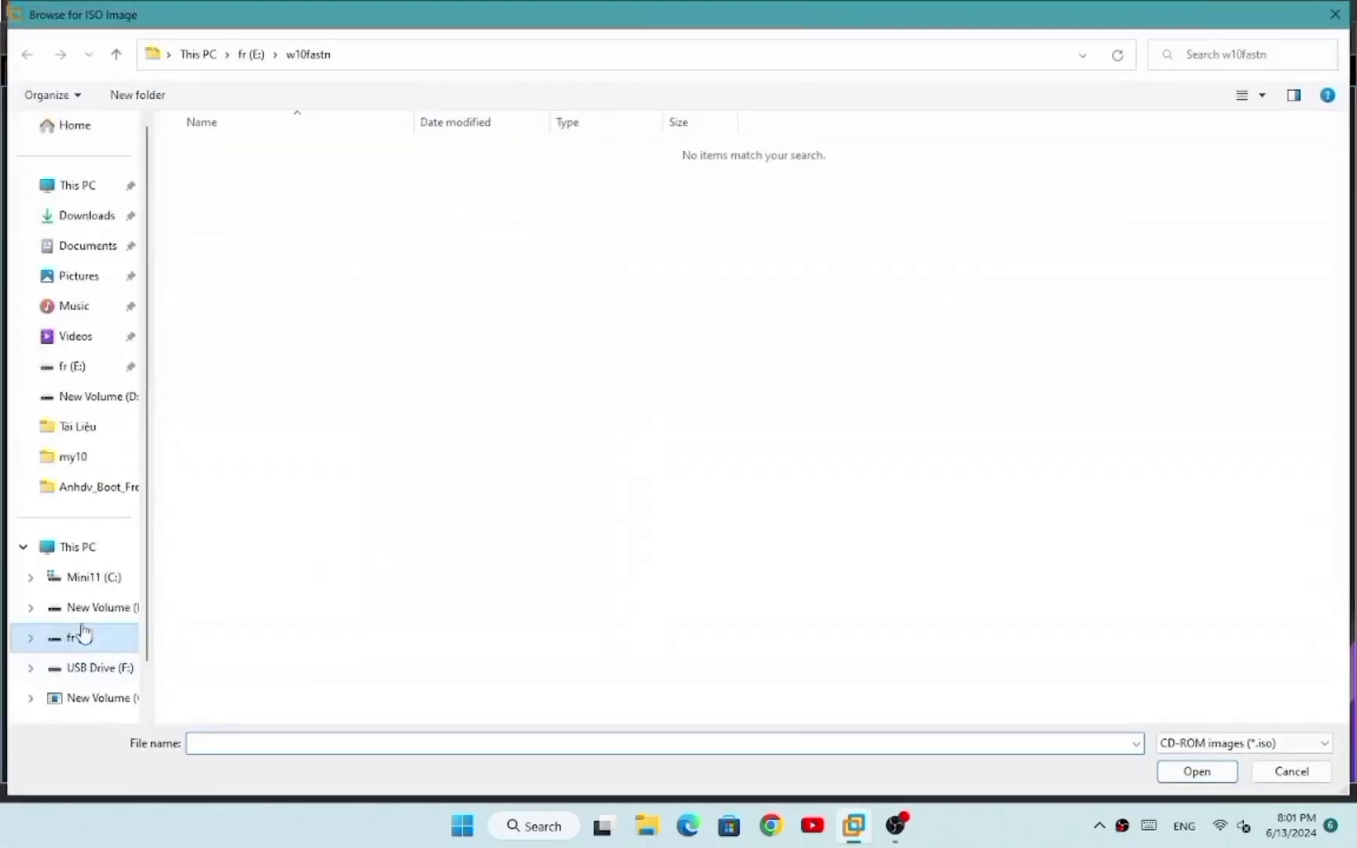
pyautogui.click(81, 636)
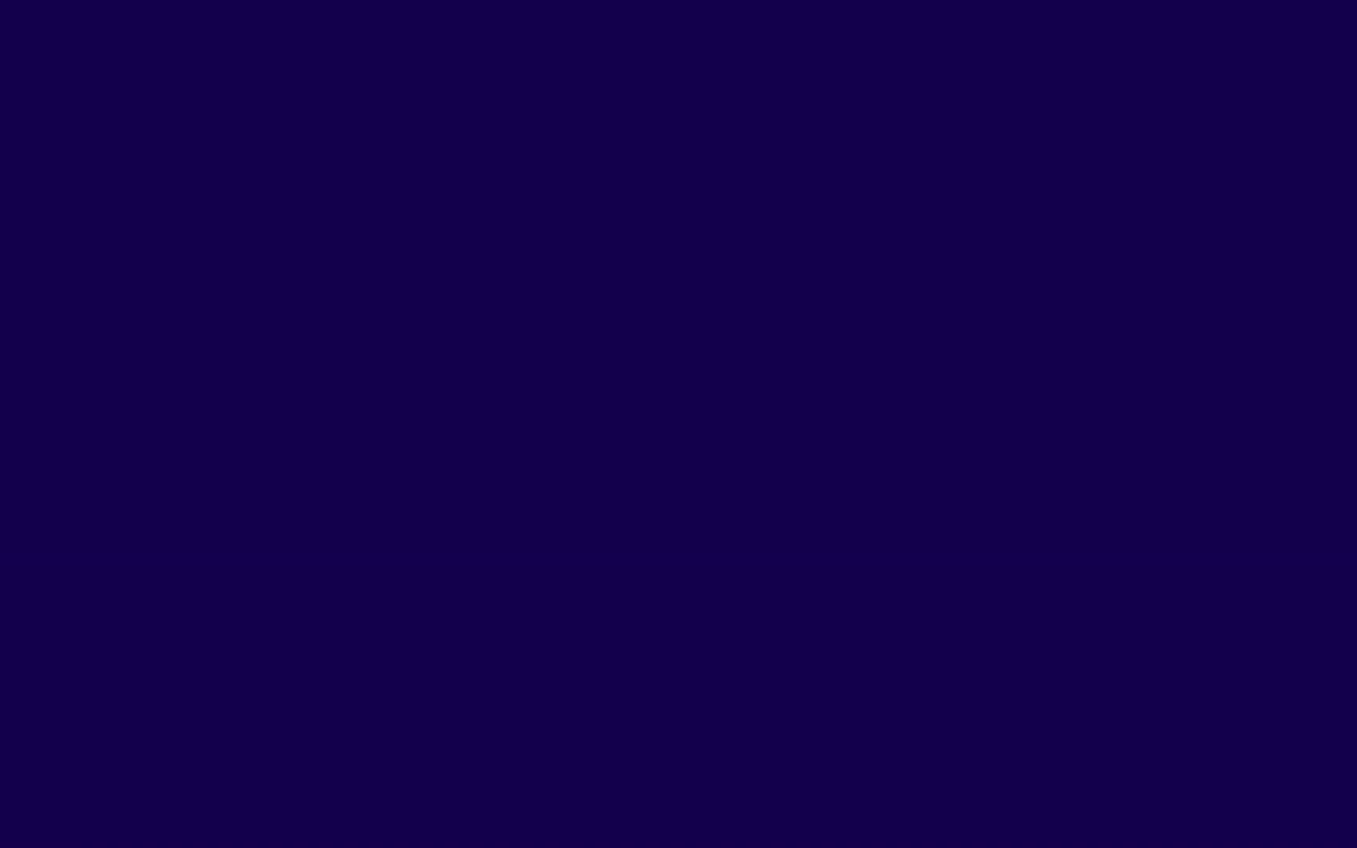
# Step: Proceed past the first Windows Setup page and start the Windows installation
pyautogui.click(1021, 609)
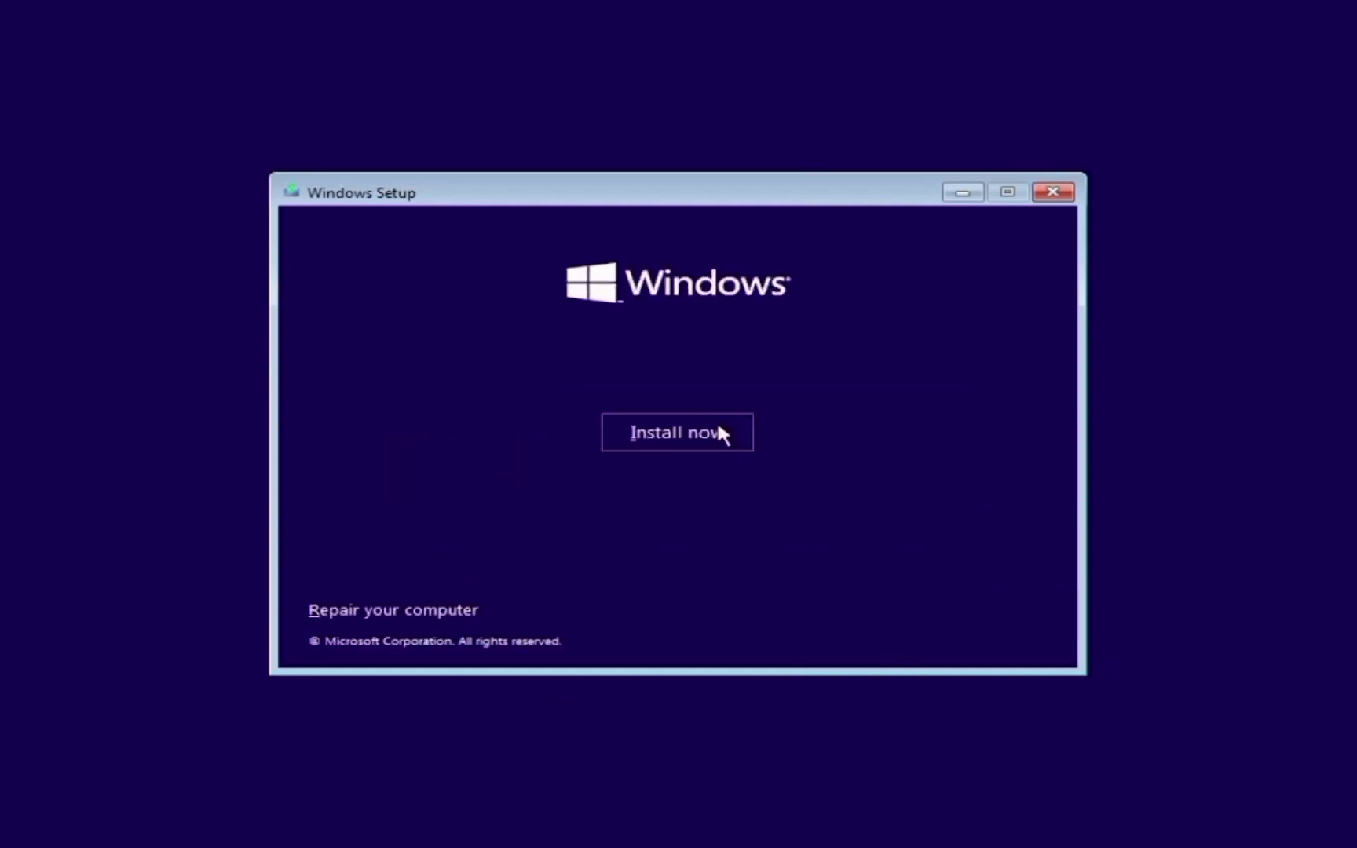
pyautogui.click(676, 430)
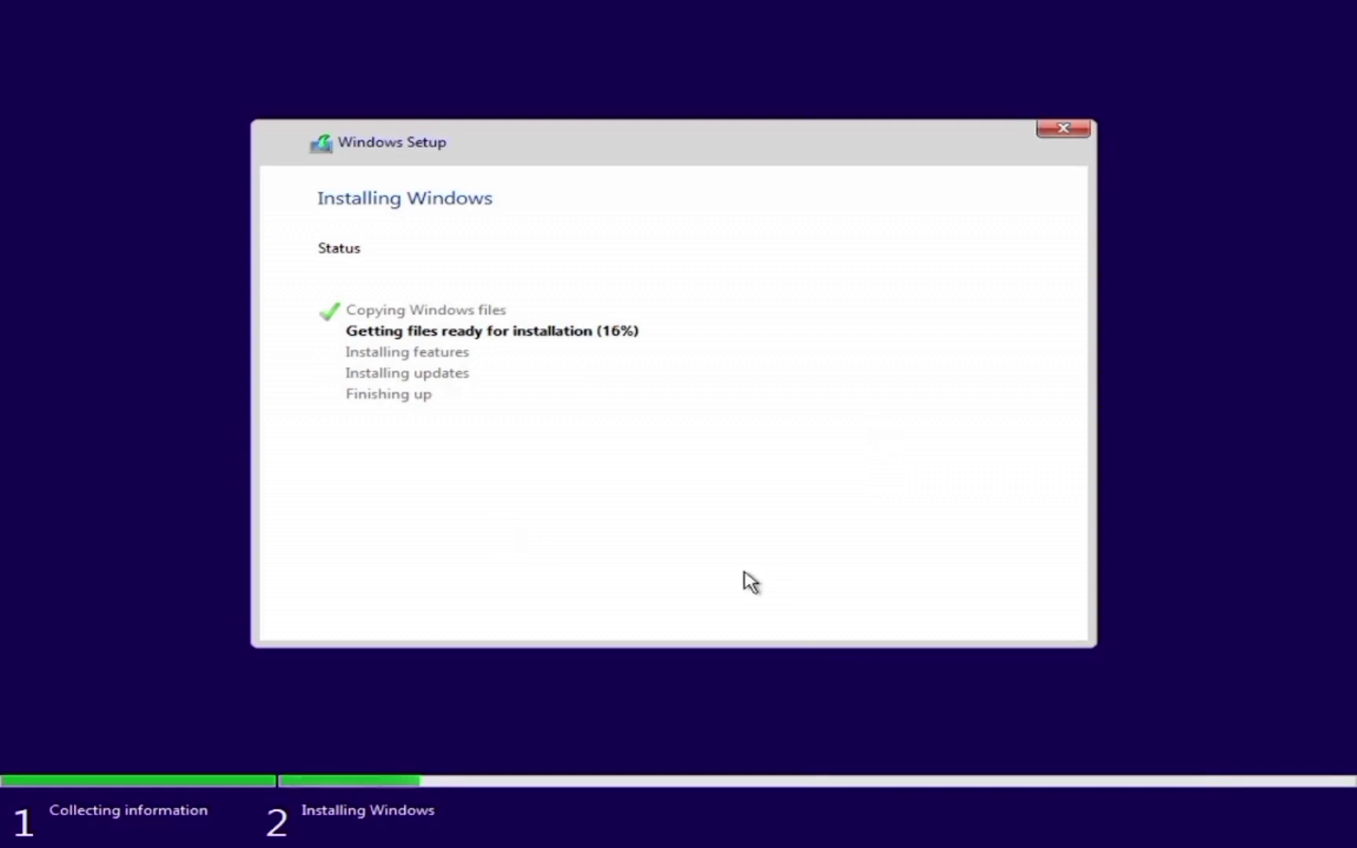
pyautogui.hotkey('shift', 'F10')
pyautogui.hotkey('shift', 'F10')
pyautogui.hotkey('shift', 'F10')
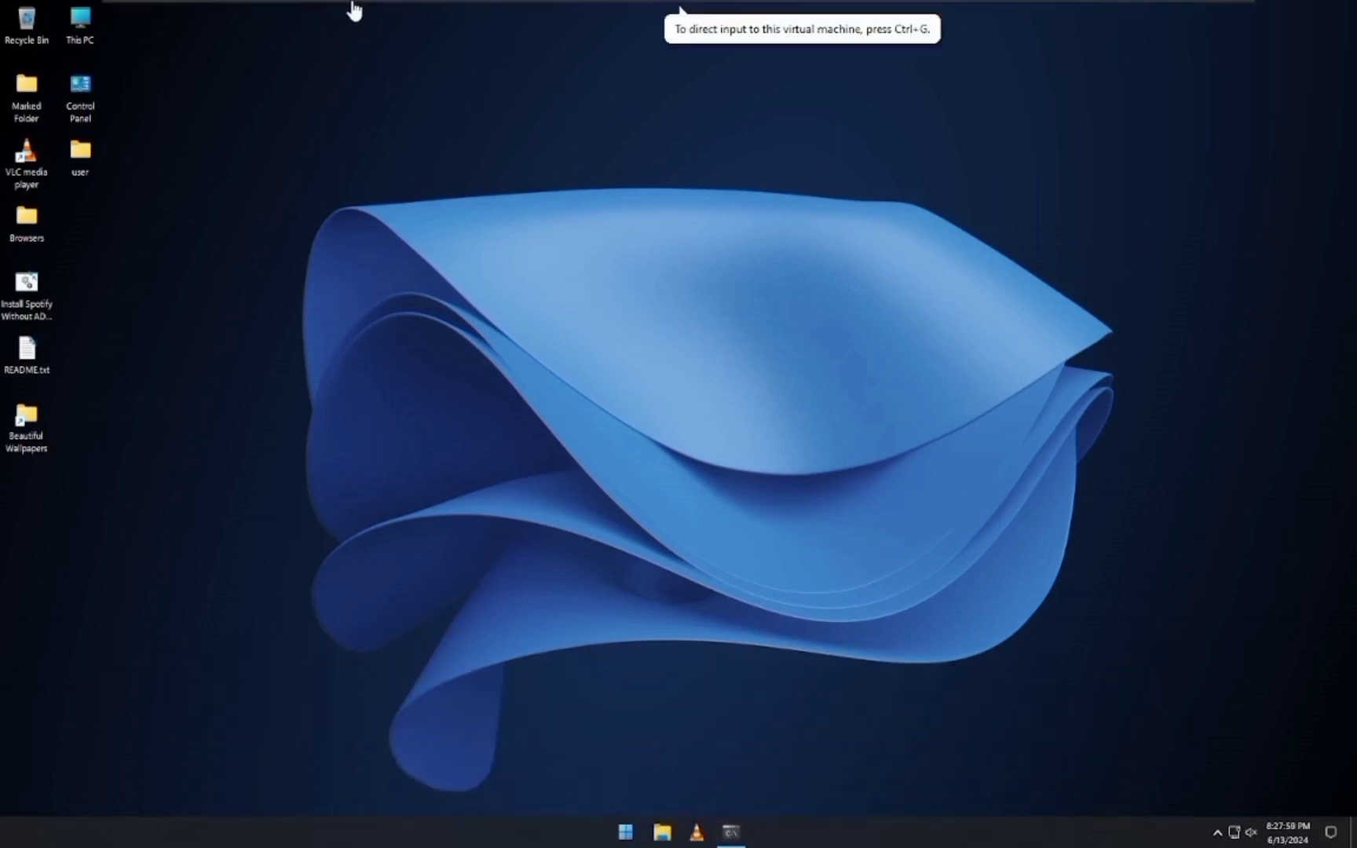
# Step: Install VMware Tools in the Windows 10 x64 virtual machine and finish its setup wizard
pyautogui.click(273, 14)
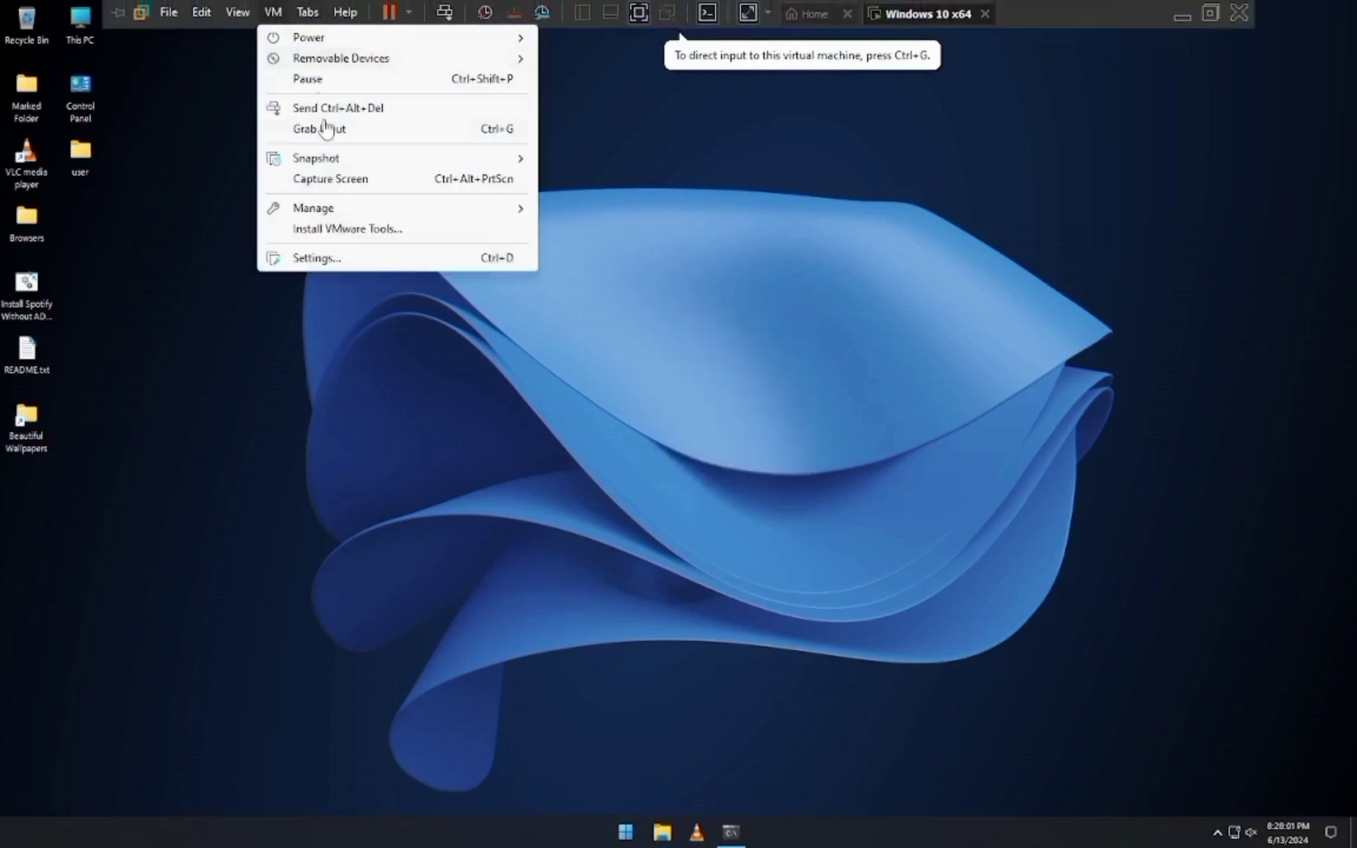
pyautogui.click(342, 241)
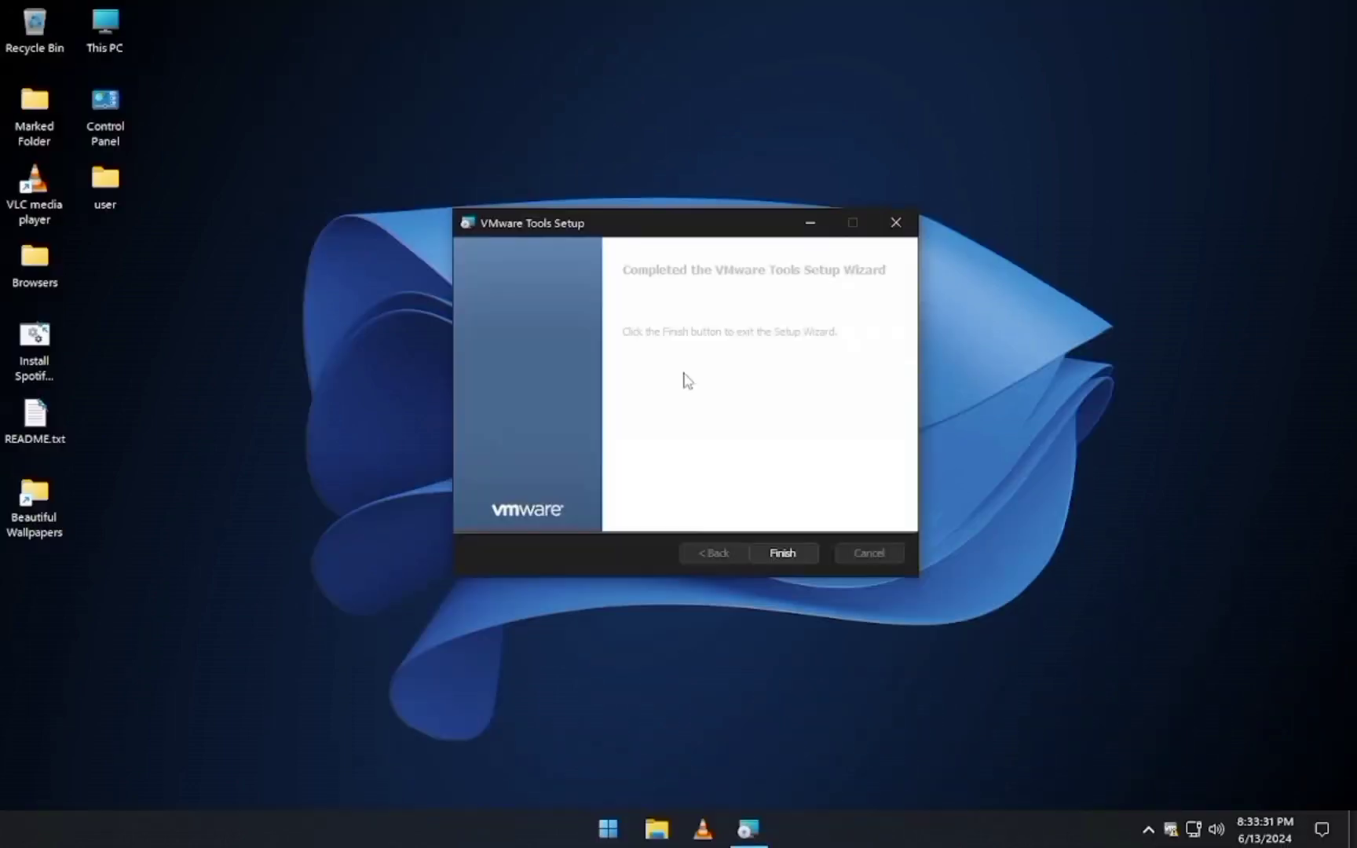
pyautogui.click(776, 554)
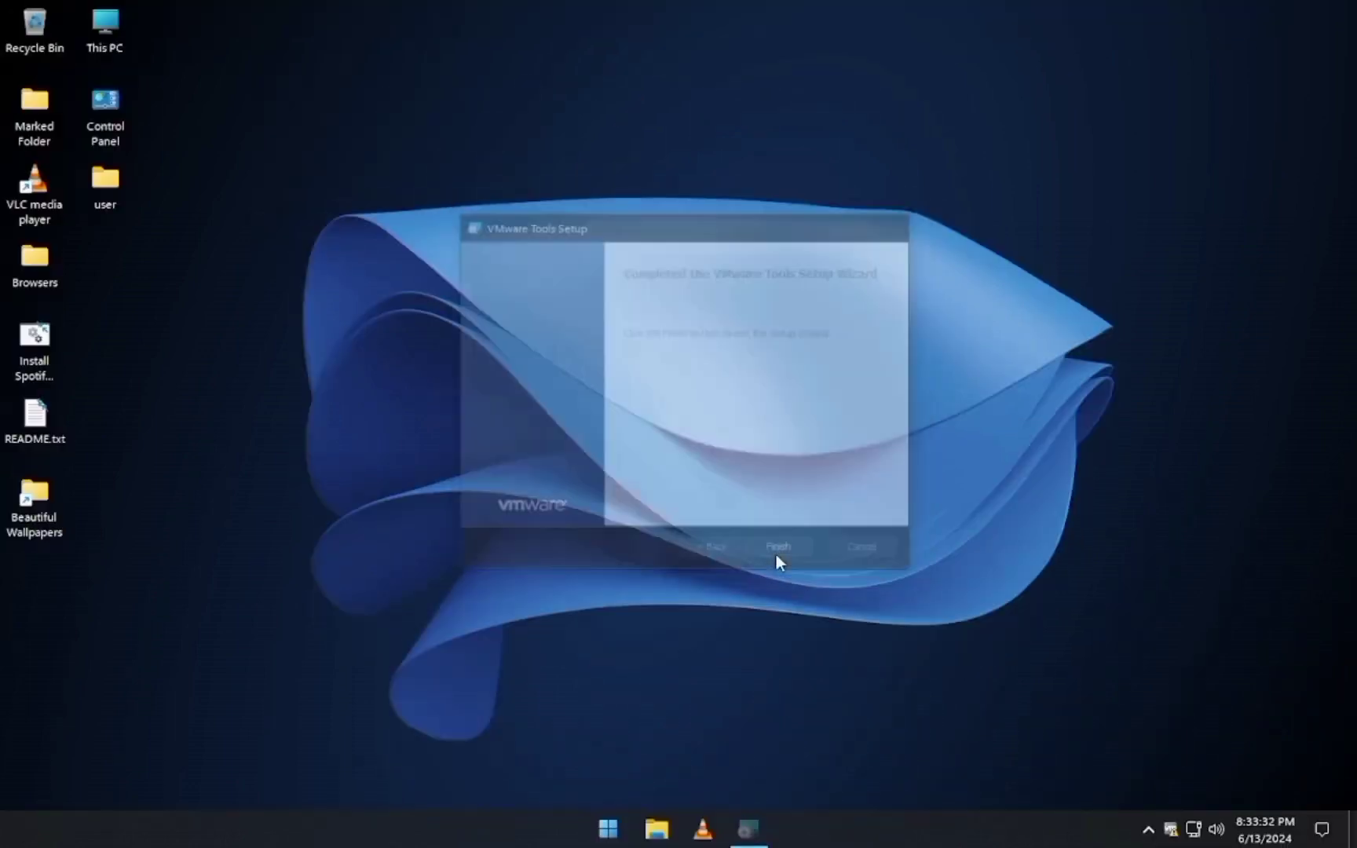
pyautogui.click(756, 460)
# Step: Examine the apps and tiles in the Start menu and close it
pyautogui.moveTo(545, 365); pyautogui.dragTo(940, 588)
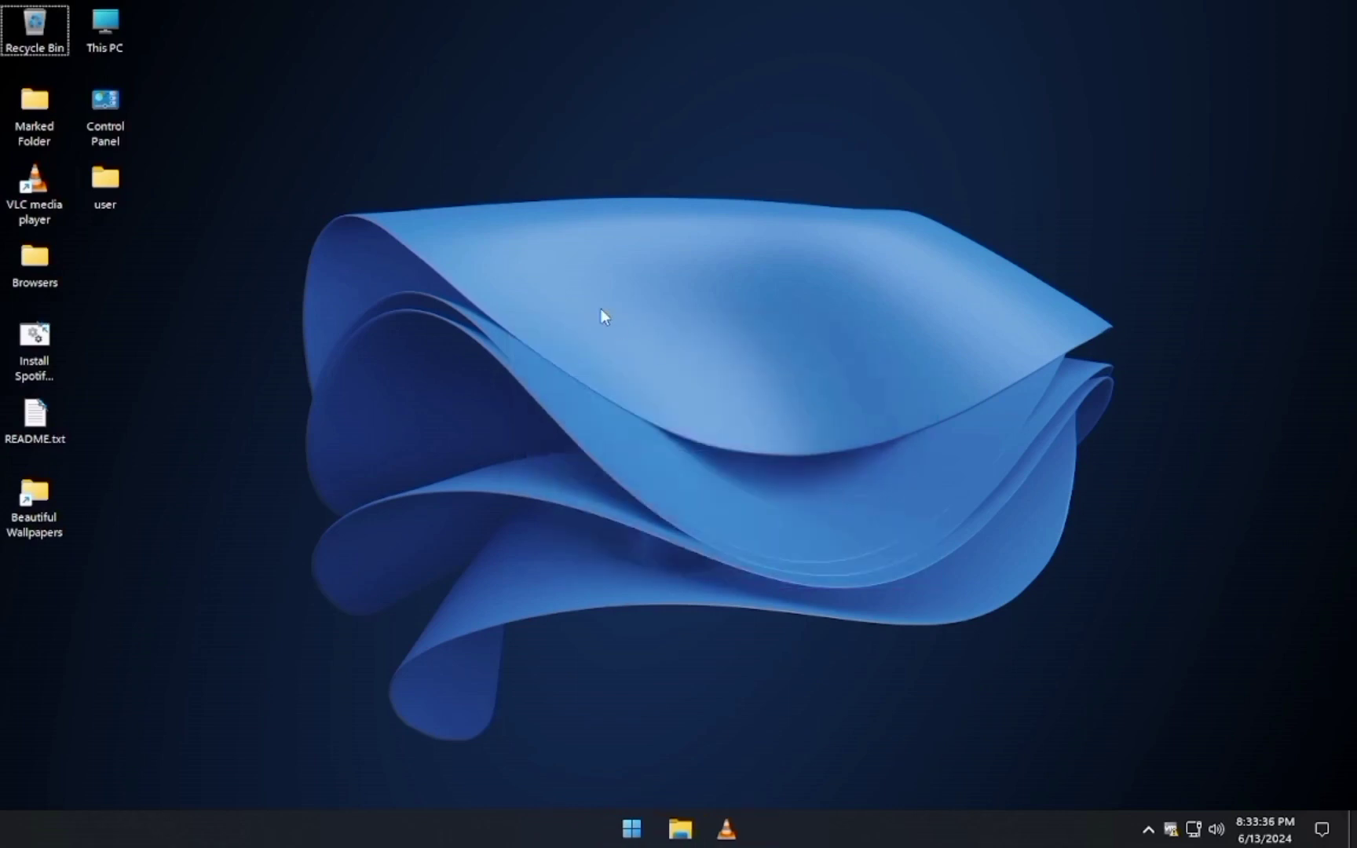
pyautogui.press('super')
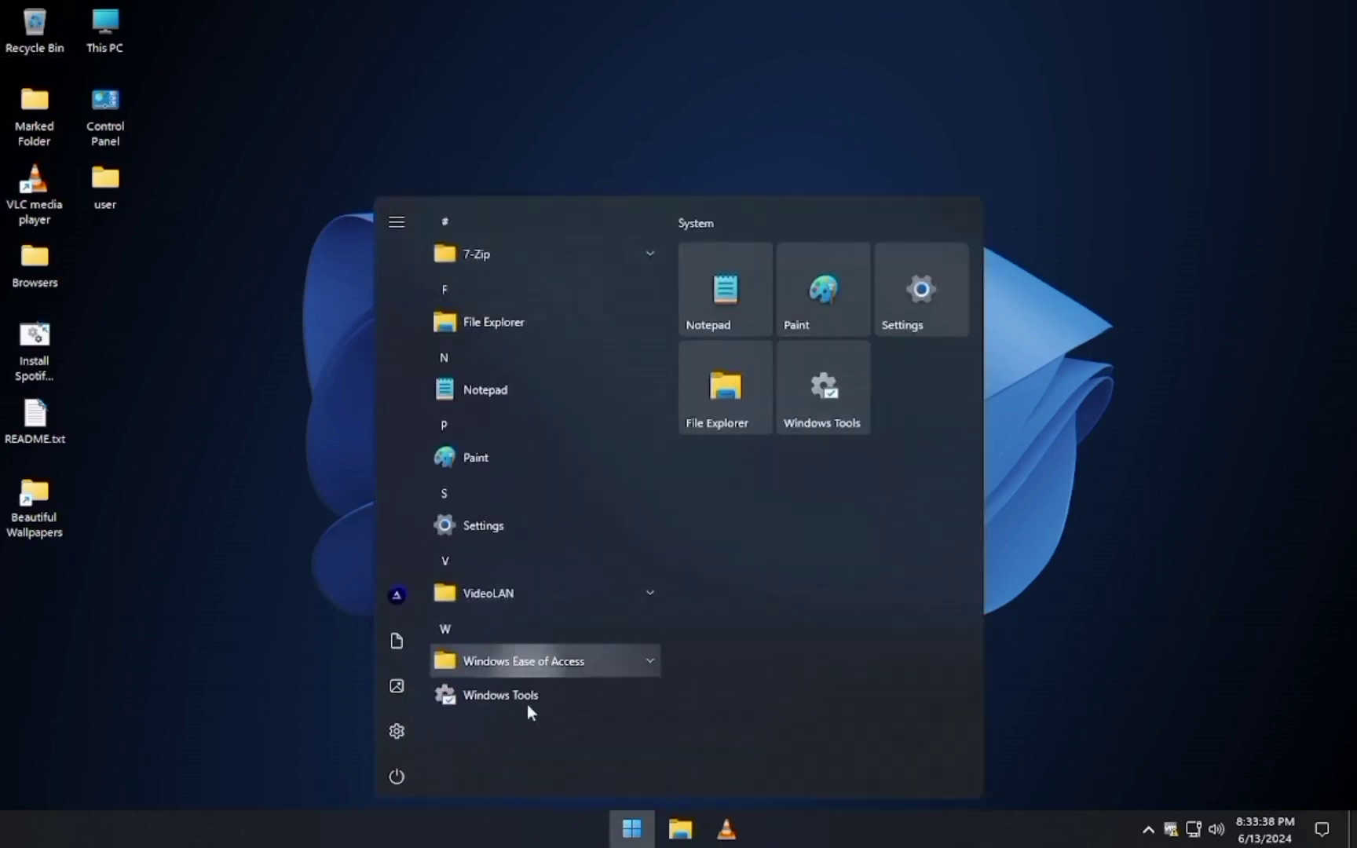
pyautogui.moveTo(391, 772)
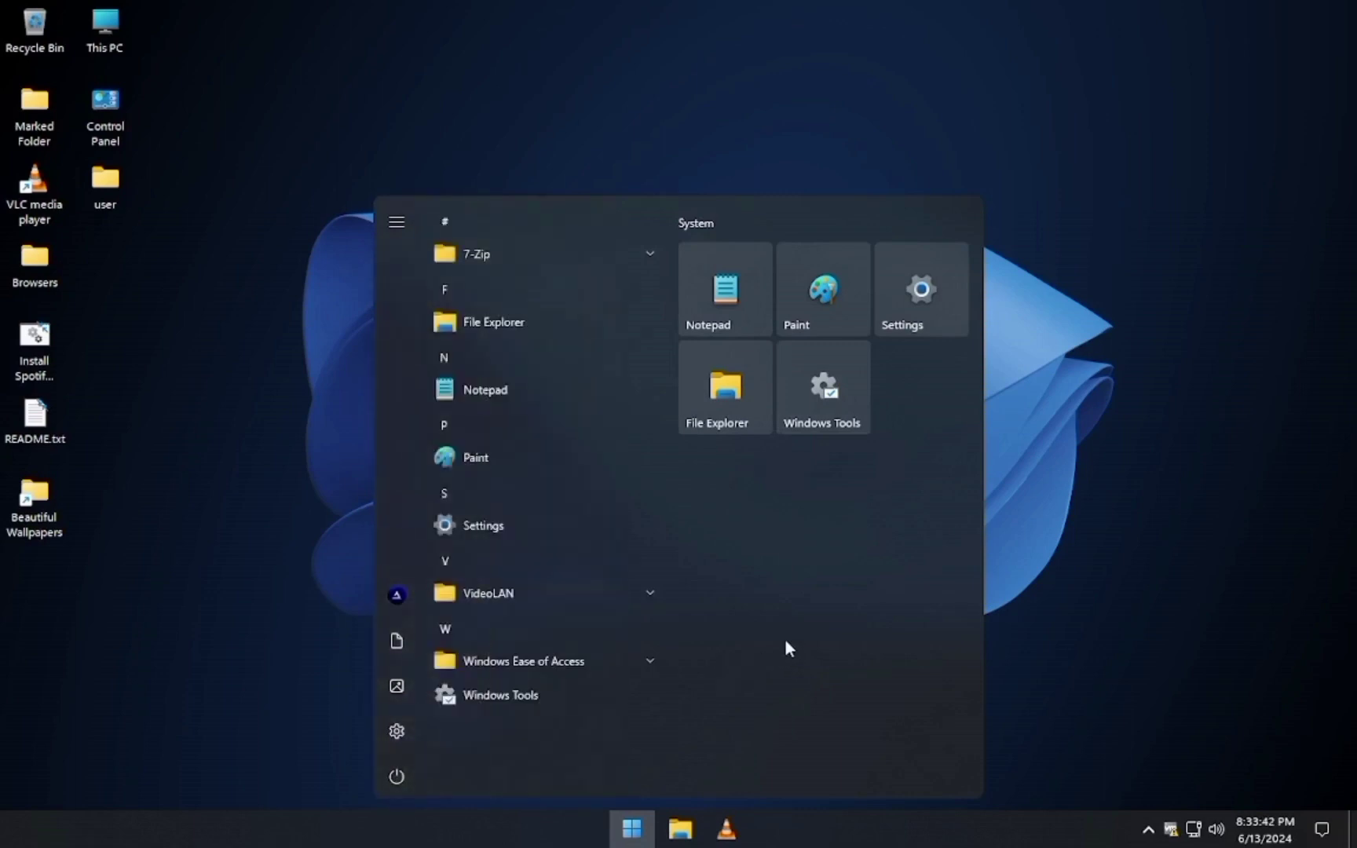
pyautogui.click(370, 30)
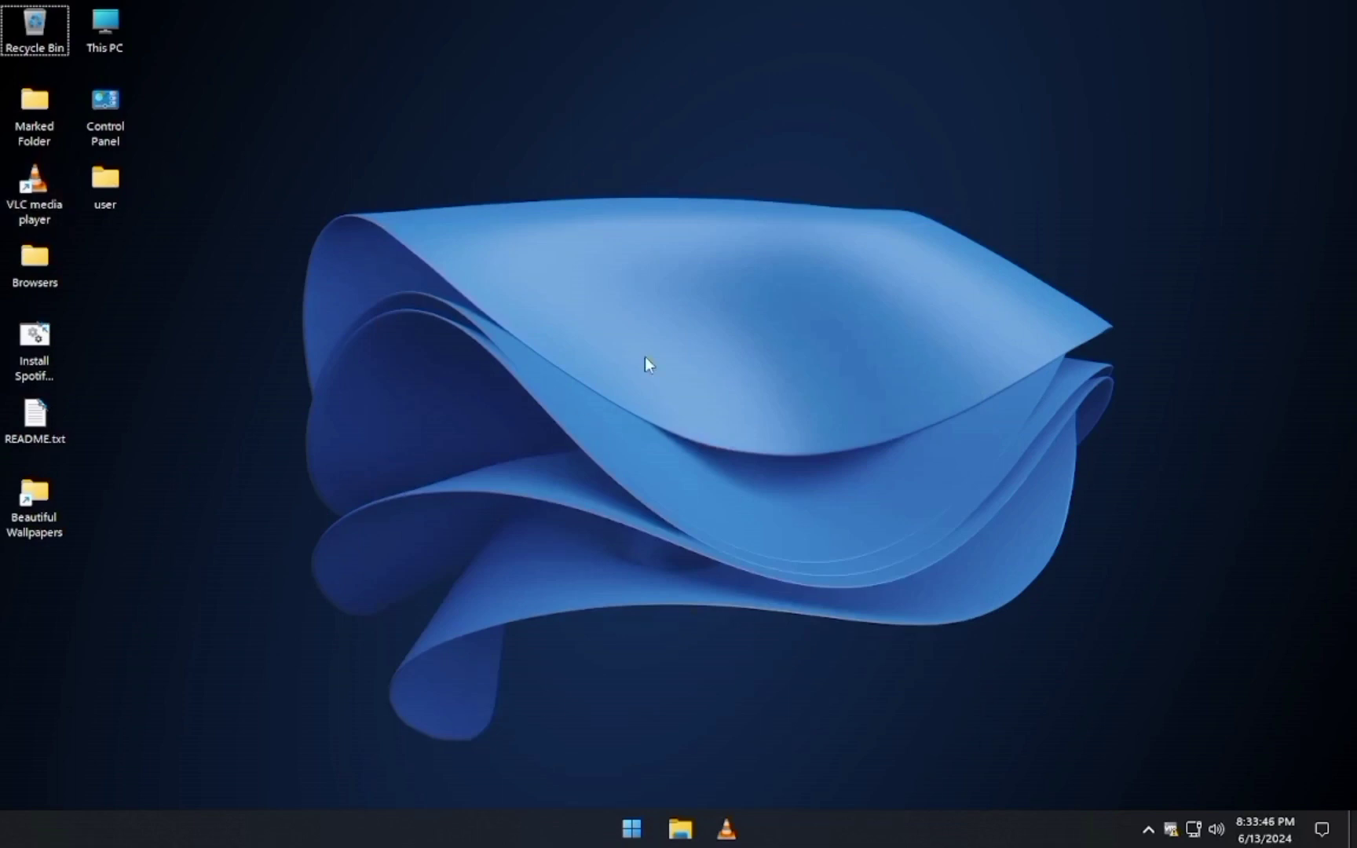
# Step: Run control to open Control Panel, review the full list of installed programs and close the window
pyautogui.press('super+r')
pyautogui.write('control')
pyautogui.press('Return')
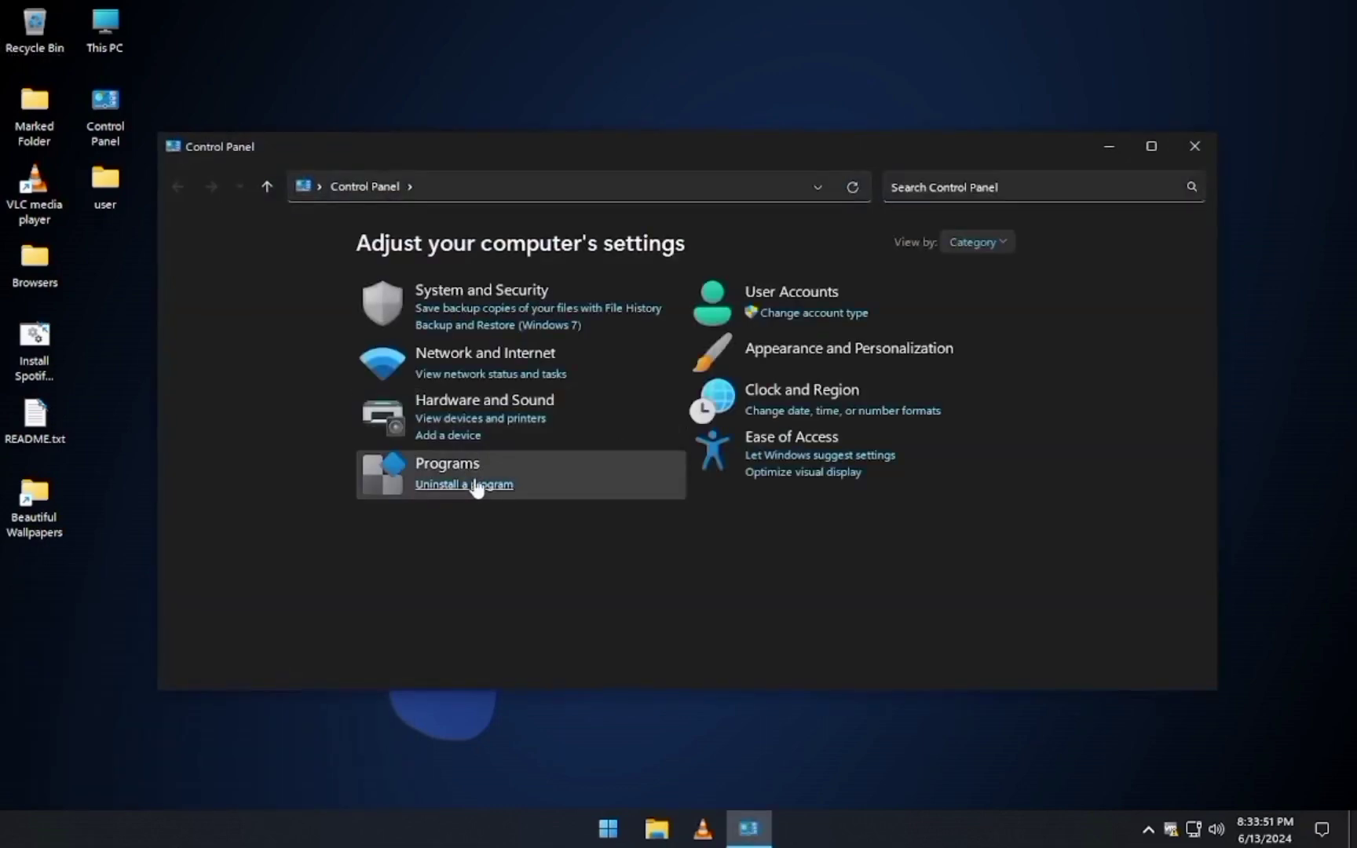
pyautogui.click(475, 482)
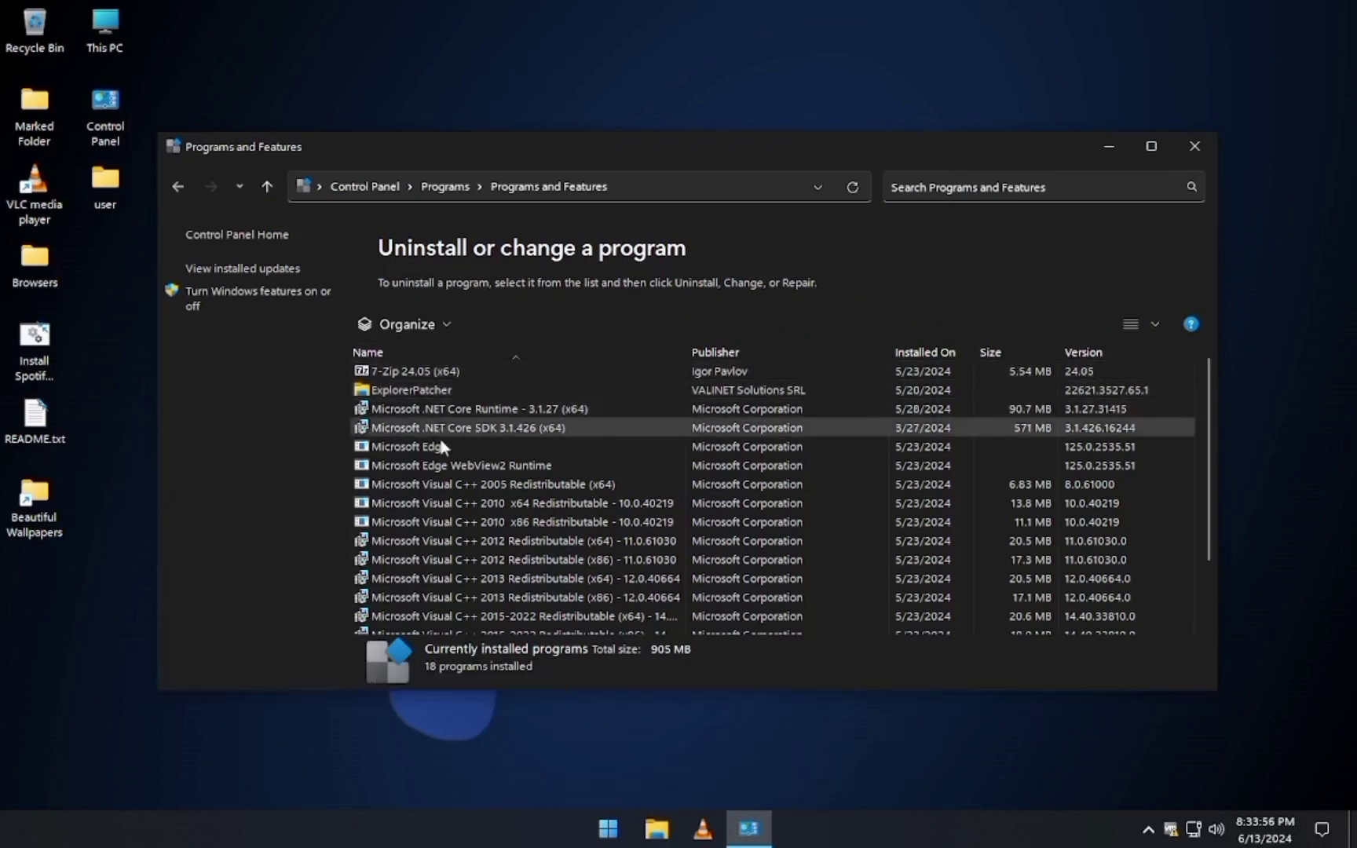
pyautogui.scroll(-2, 494, 529)
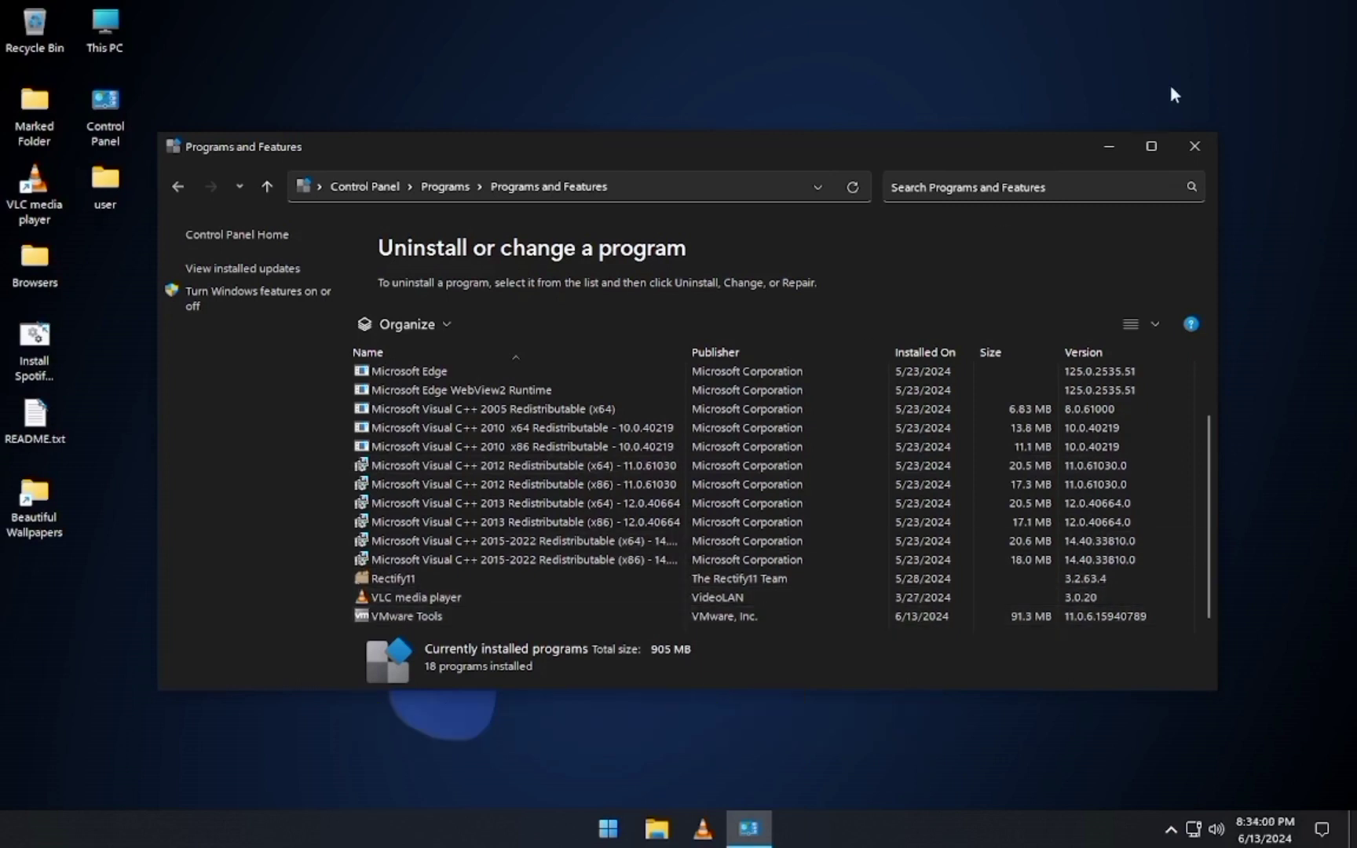
pyautogui.click(1195, 148)
# Step: Check the used space in the properties of Local Disk (C:) and close the This PC window
pyautogui.press('super+e')
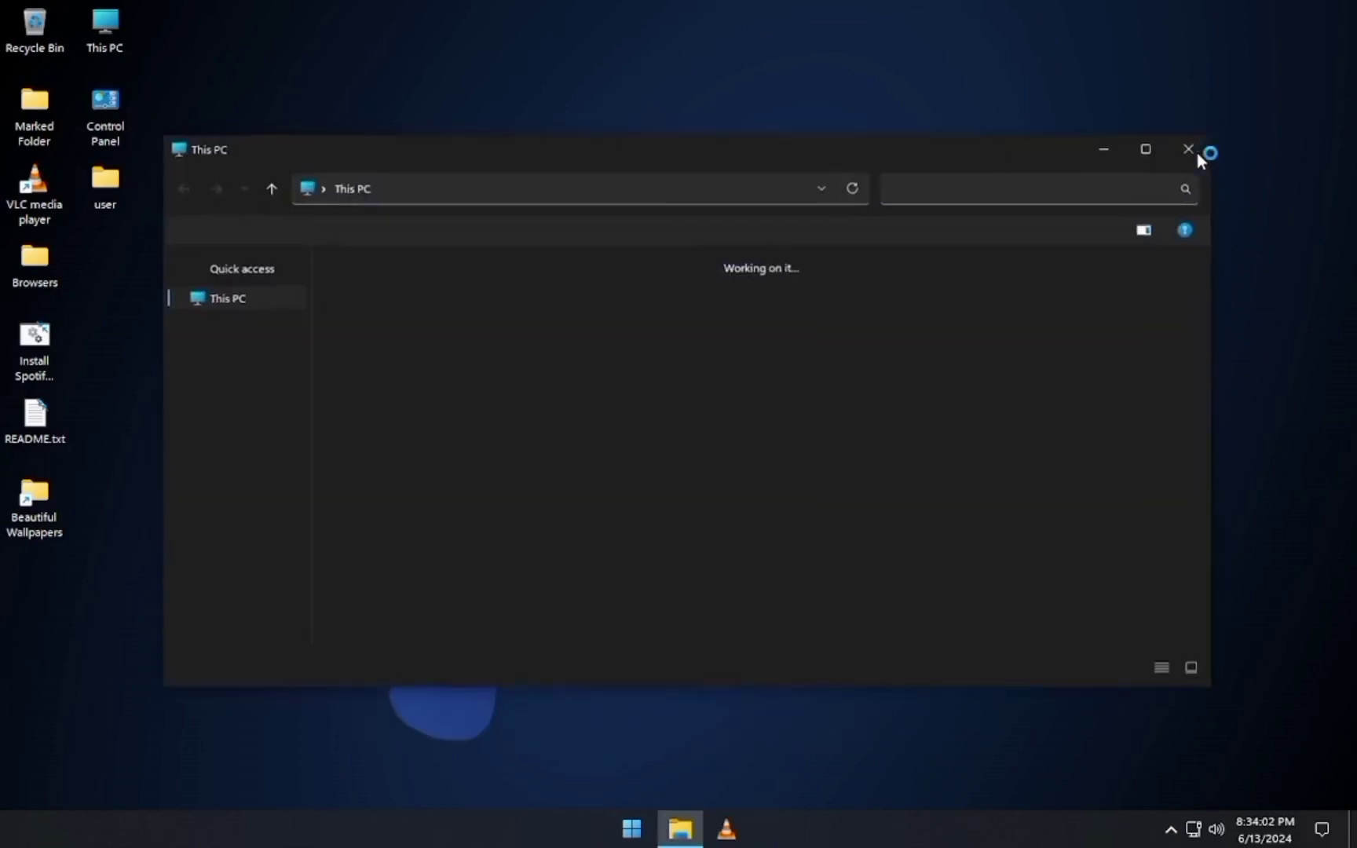
pyautogui.click(449, 301)
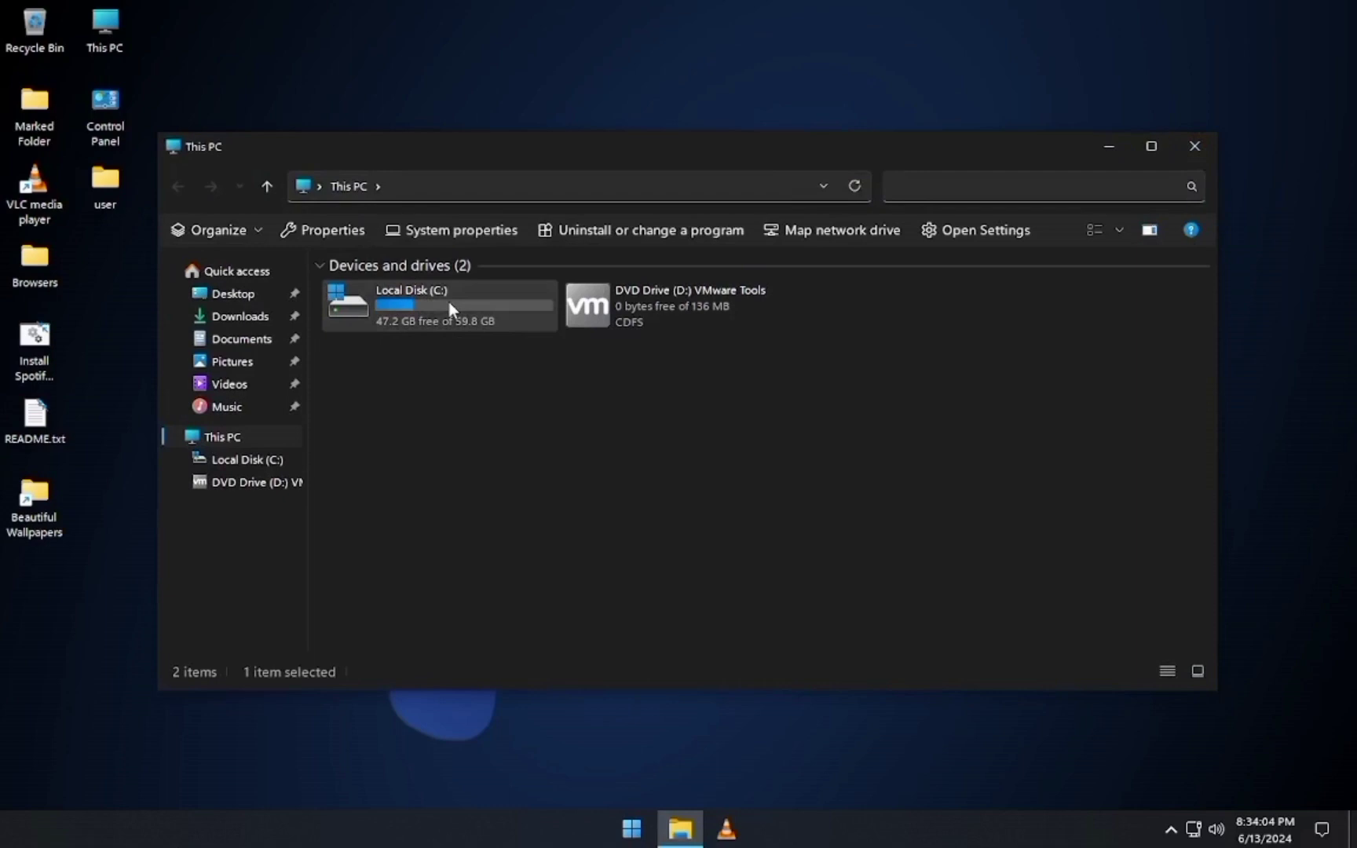
pyautogui.hotkey('alt', 'Return')
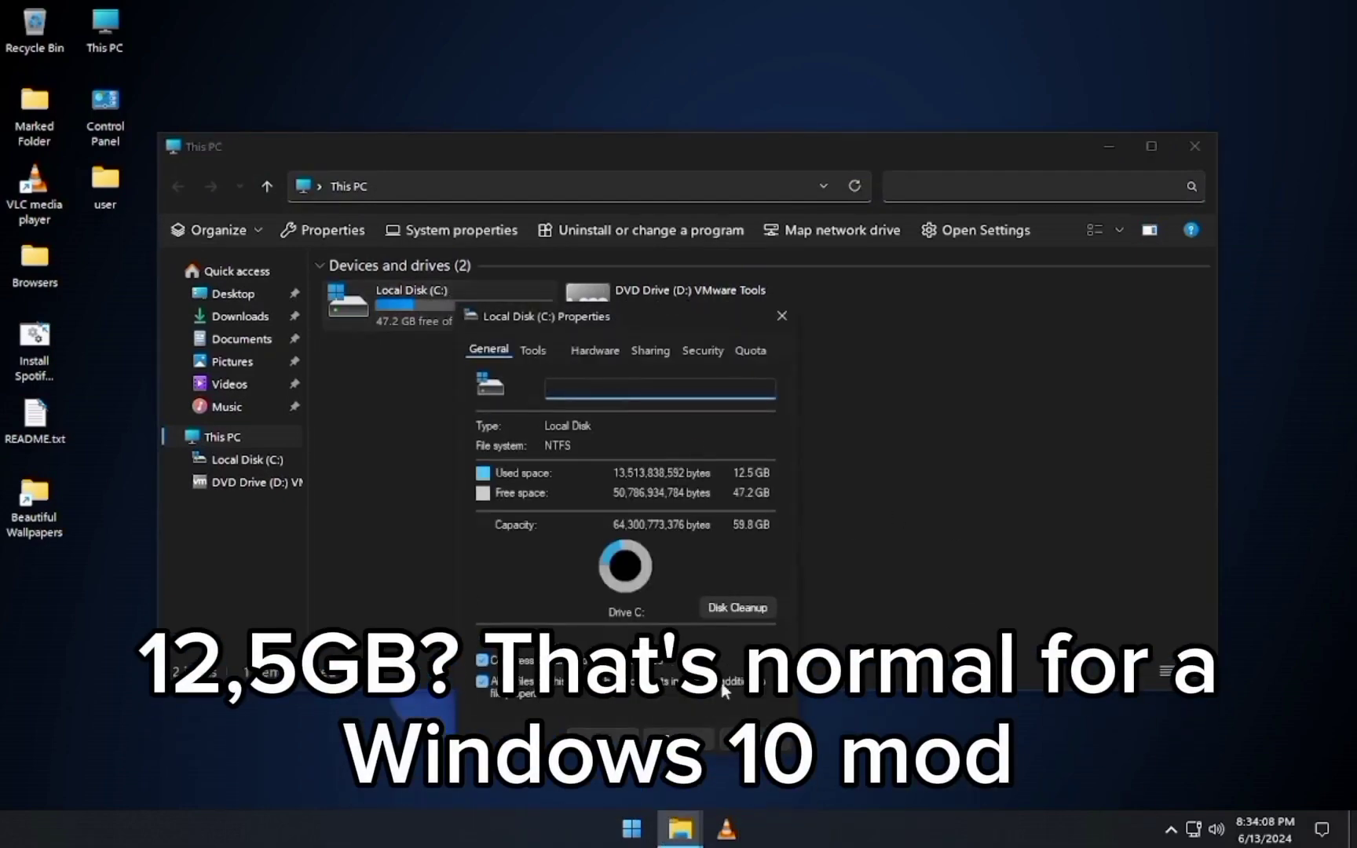
pyautogui.click(609, 733)
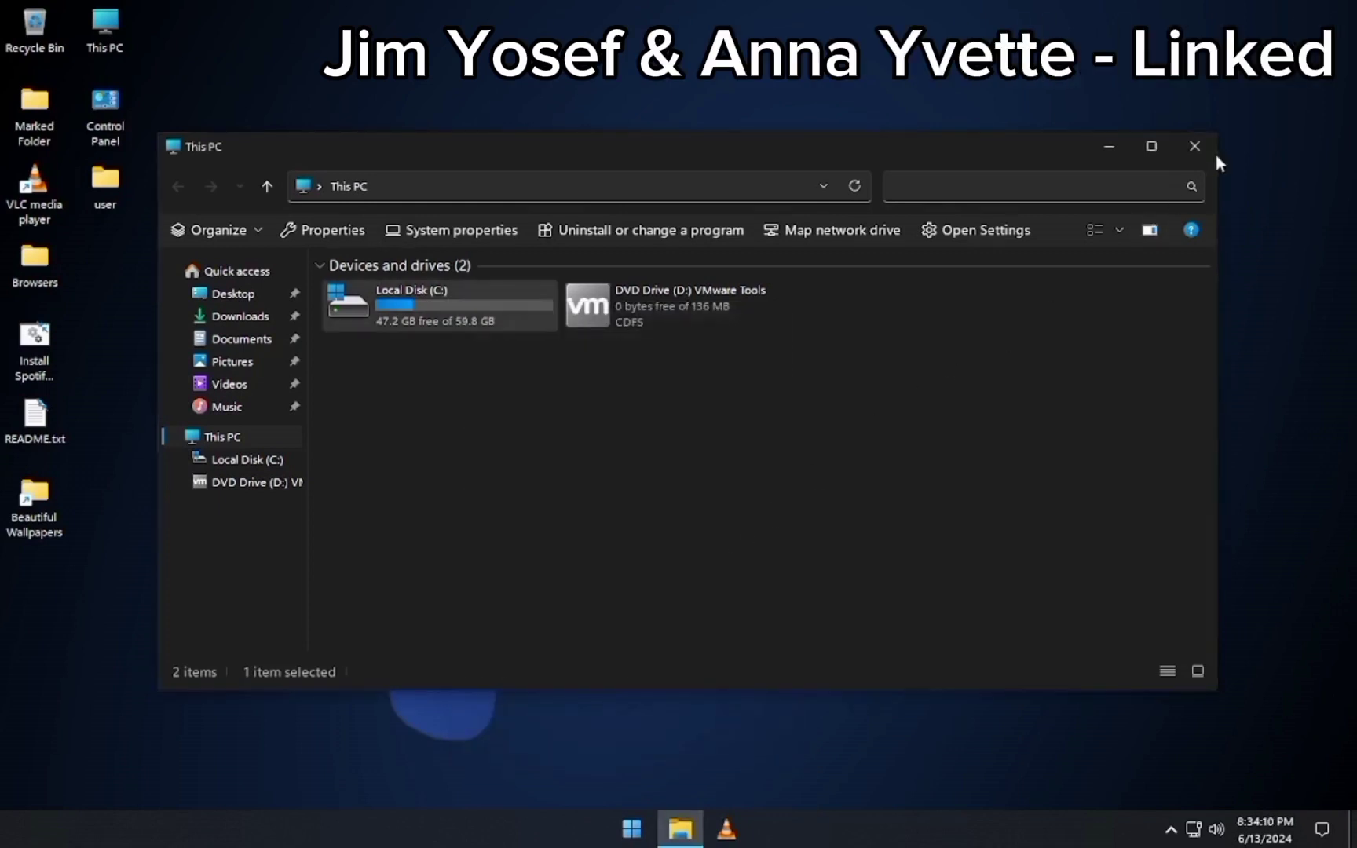
pyautogui.click(1195, 146)
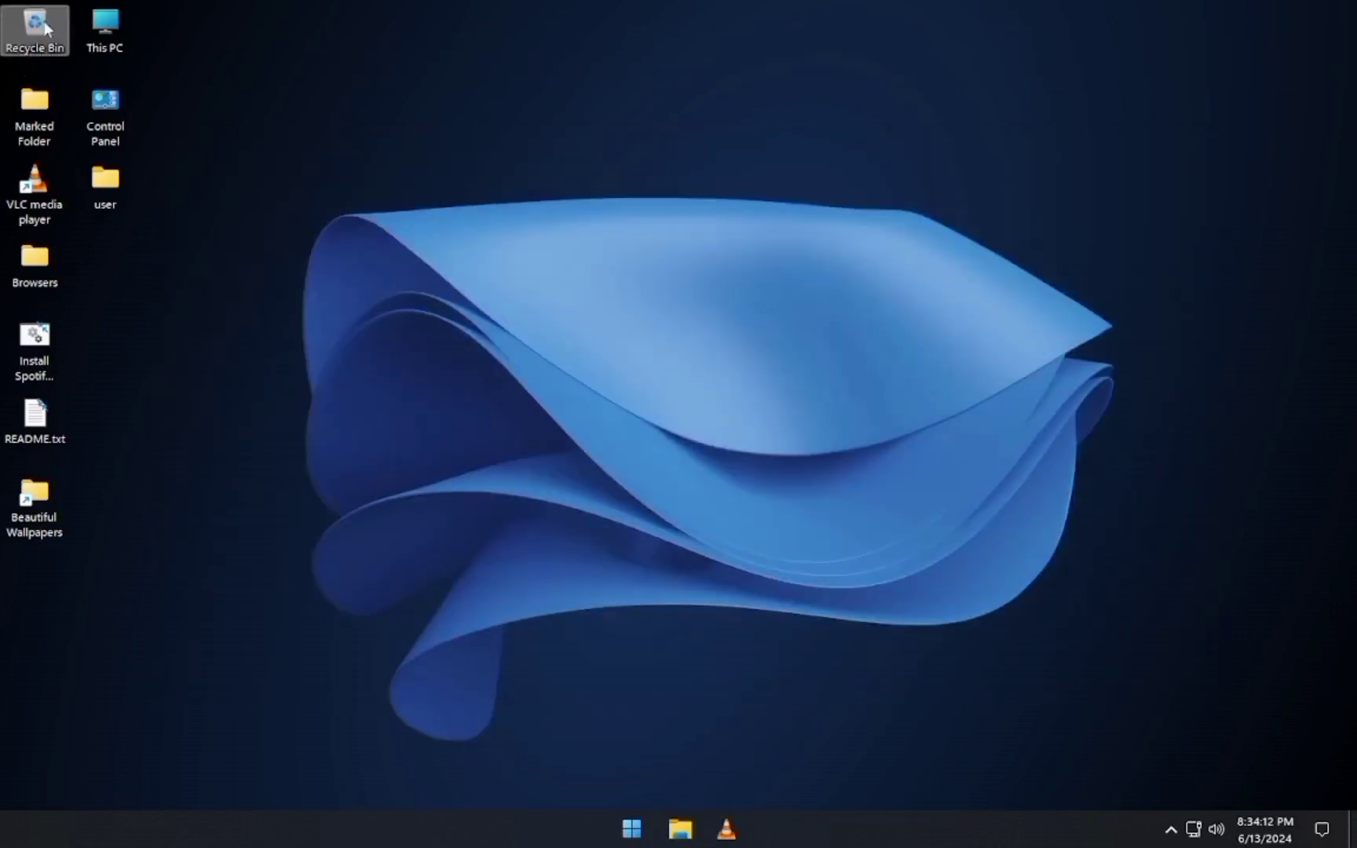
# Step: Read README.txt in the desktop's Marked Folder, then close the file and the folder
pyautogui.doubleClick(35, 110)
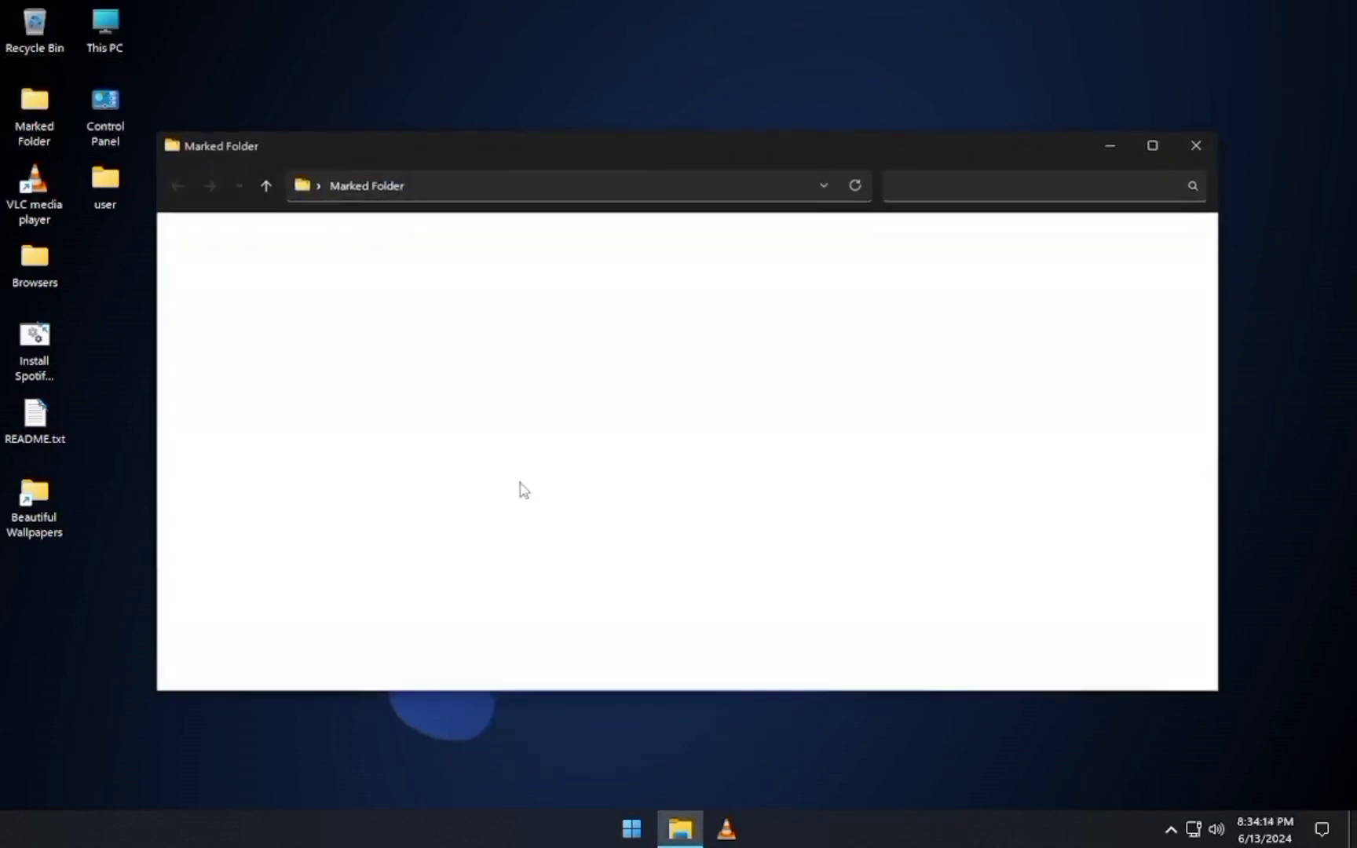
pyautogui.doubleClick(408, 288)
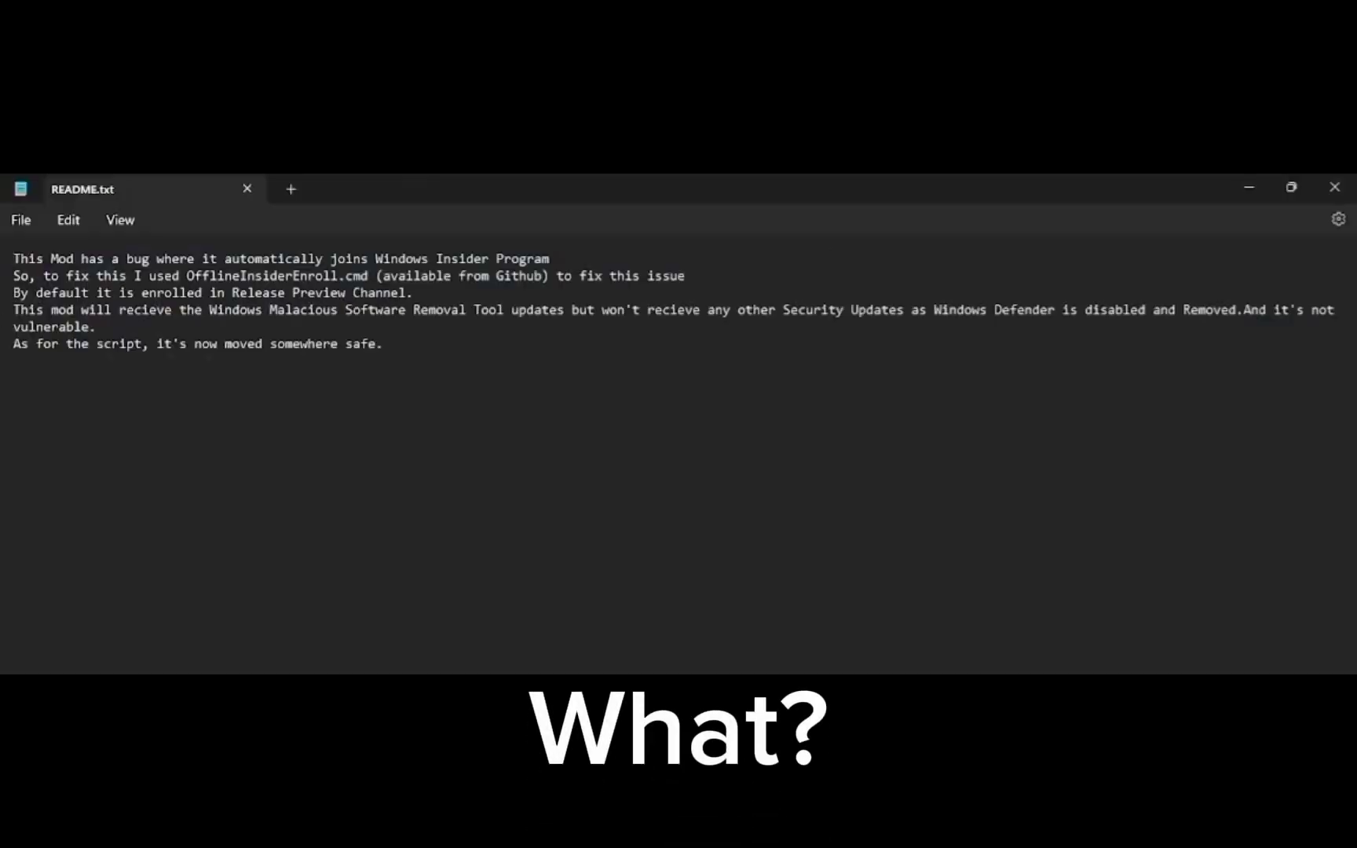
pyautogui.moveTo(13, 260); pyautogui.dragTo(512, 442)
pyautogui.click(512, 442)
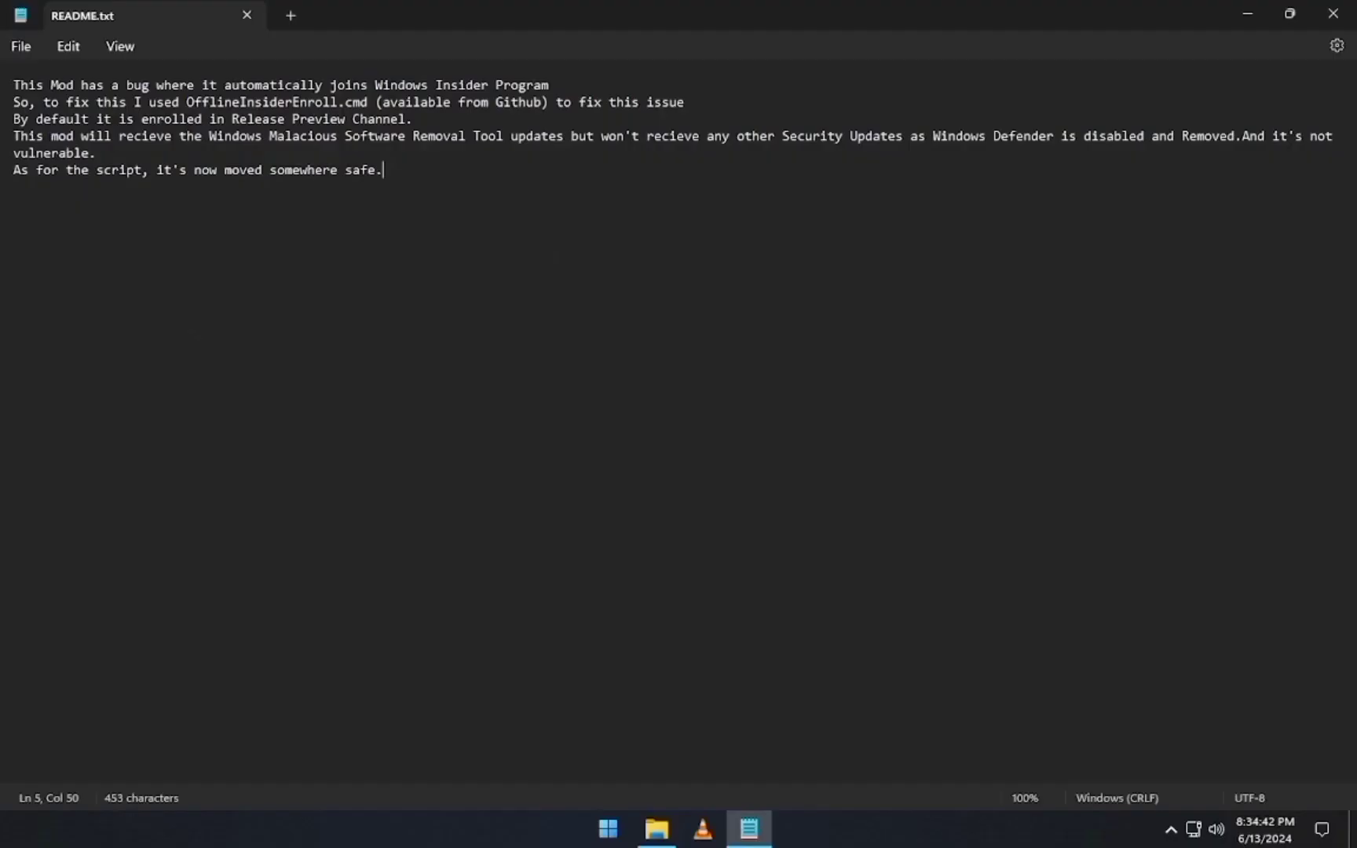
pyautogui.hotkey('alt', 'F4')
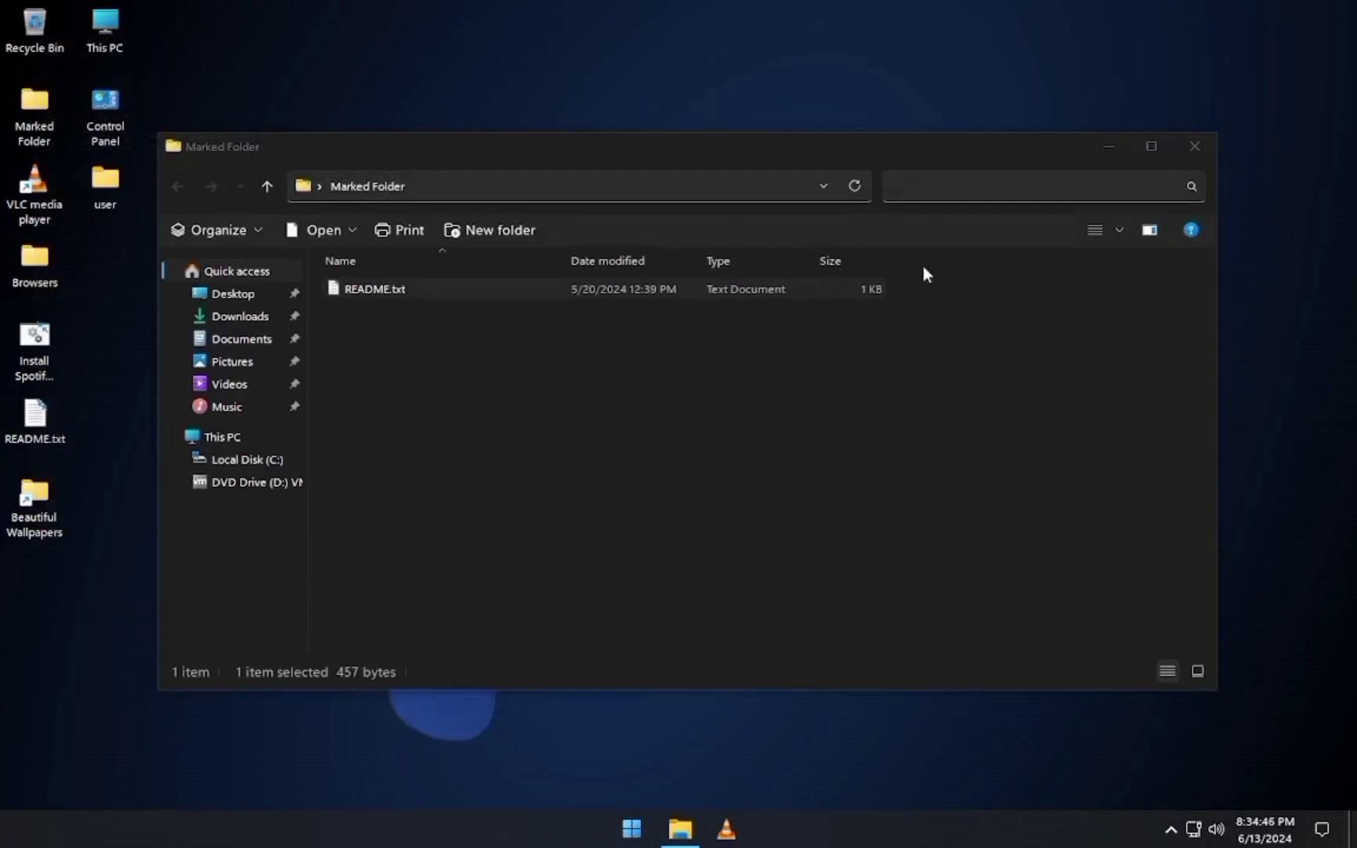
pyautogui.click(1202, 146)
# Step: Look inside the user folder on the desktop and close it
pyautogui.moveTo(110, 404); pyautogui.dragTo(530, 472)
pyautogui.click(118, 196)
pyautogui.doubleClick(122, 203)
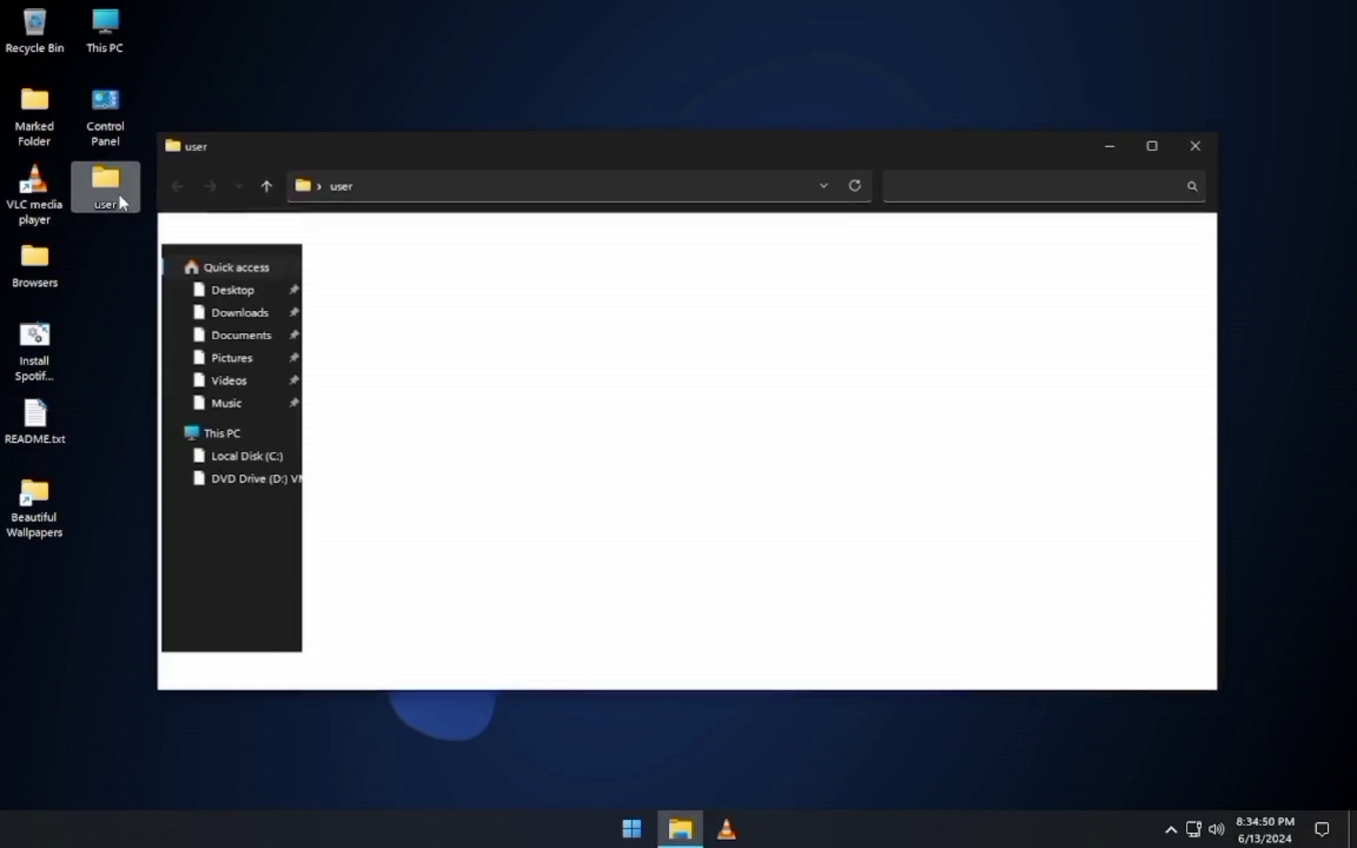
pyautogui.click(1202, 144)
# Step: Run Firefox Installer.exe from the desktop's Browsers folder and close the folder window
pyautogui.doubleClick(40, 271)
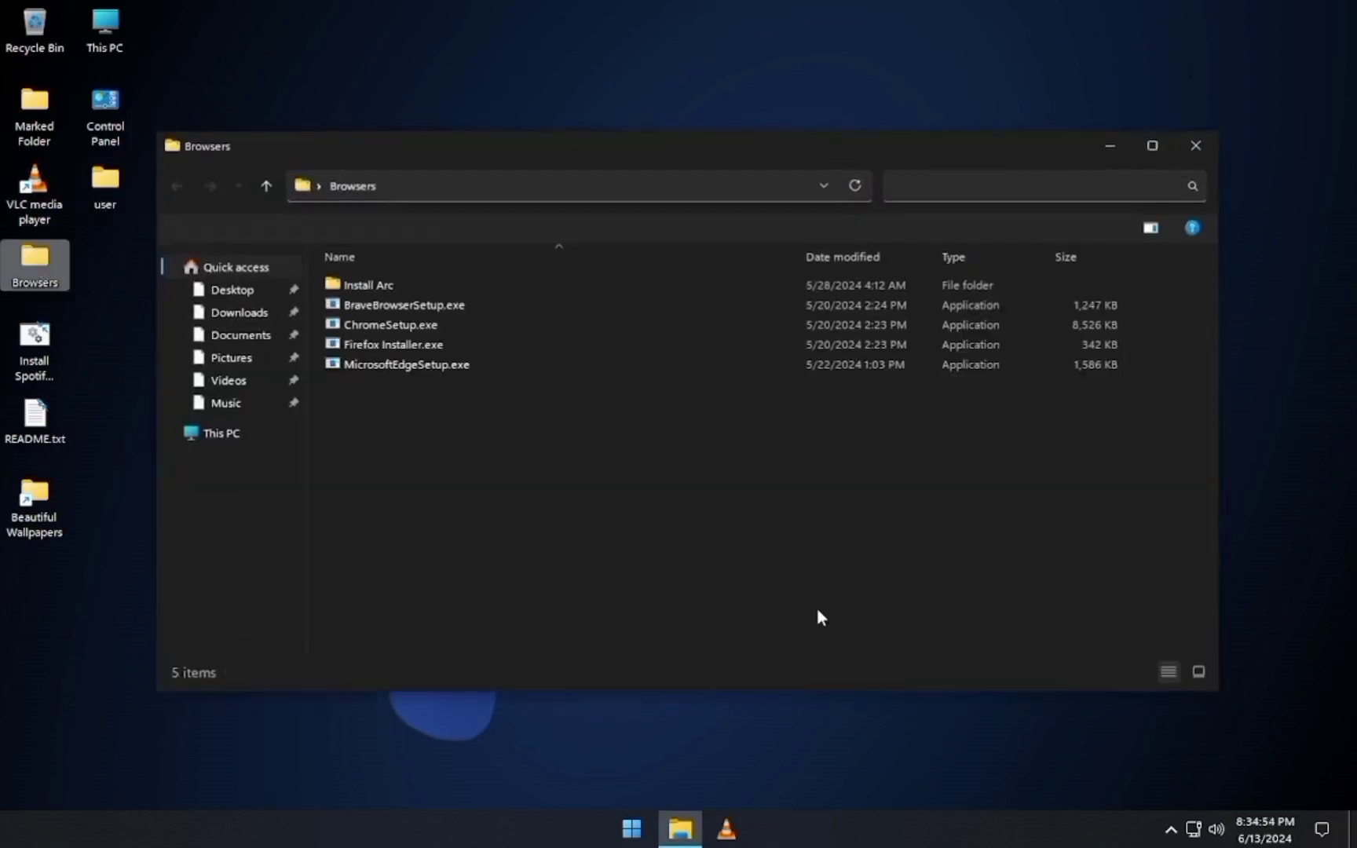
pyautogui.click(427, 352)
pyautogui.doubleClick(426, 353)
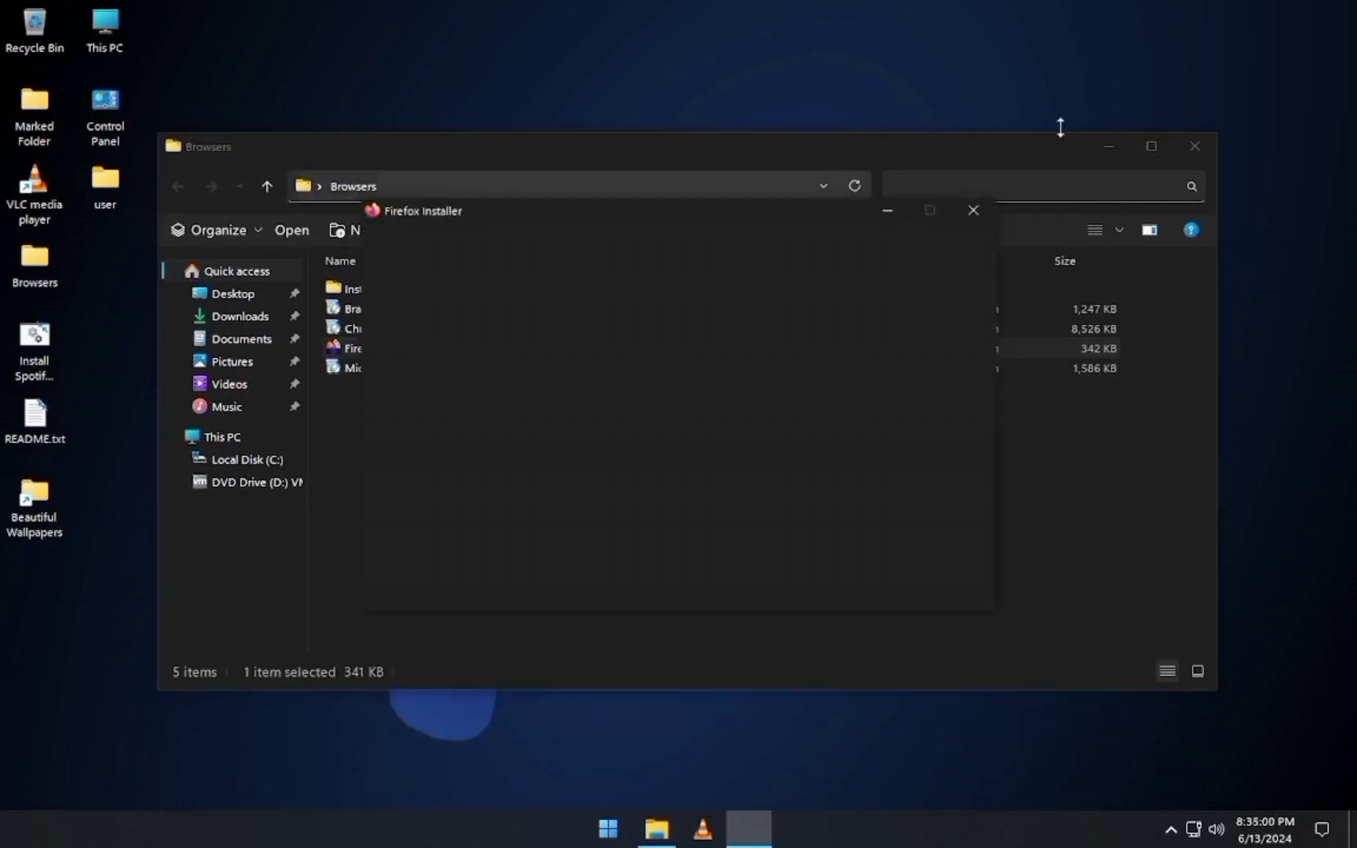
pyautogui.click(1195, 146)
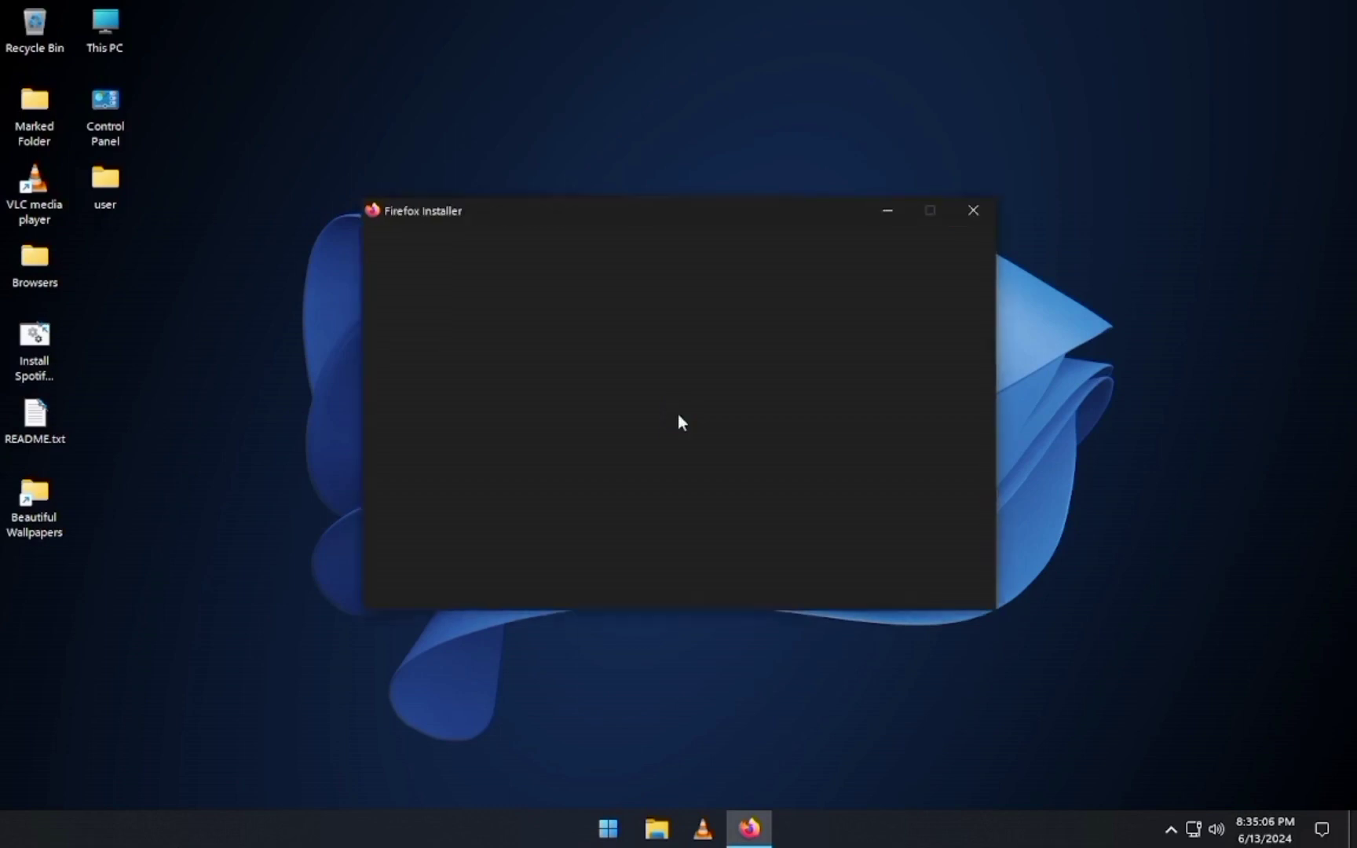
# Step: Check the CPU, Memory, Disk 0 (C:) and Ethernet performance graphs in Task Manager, then close it
pyautogui.hotkey('ctrl', 'shift', 'Escape')
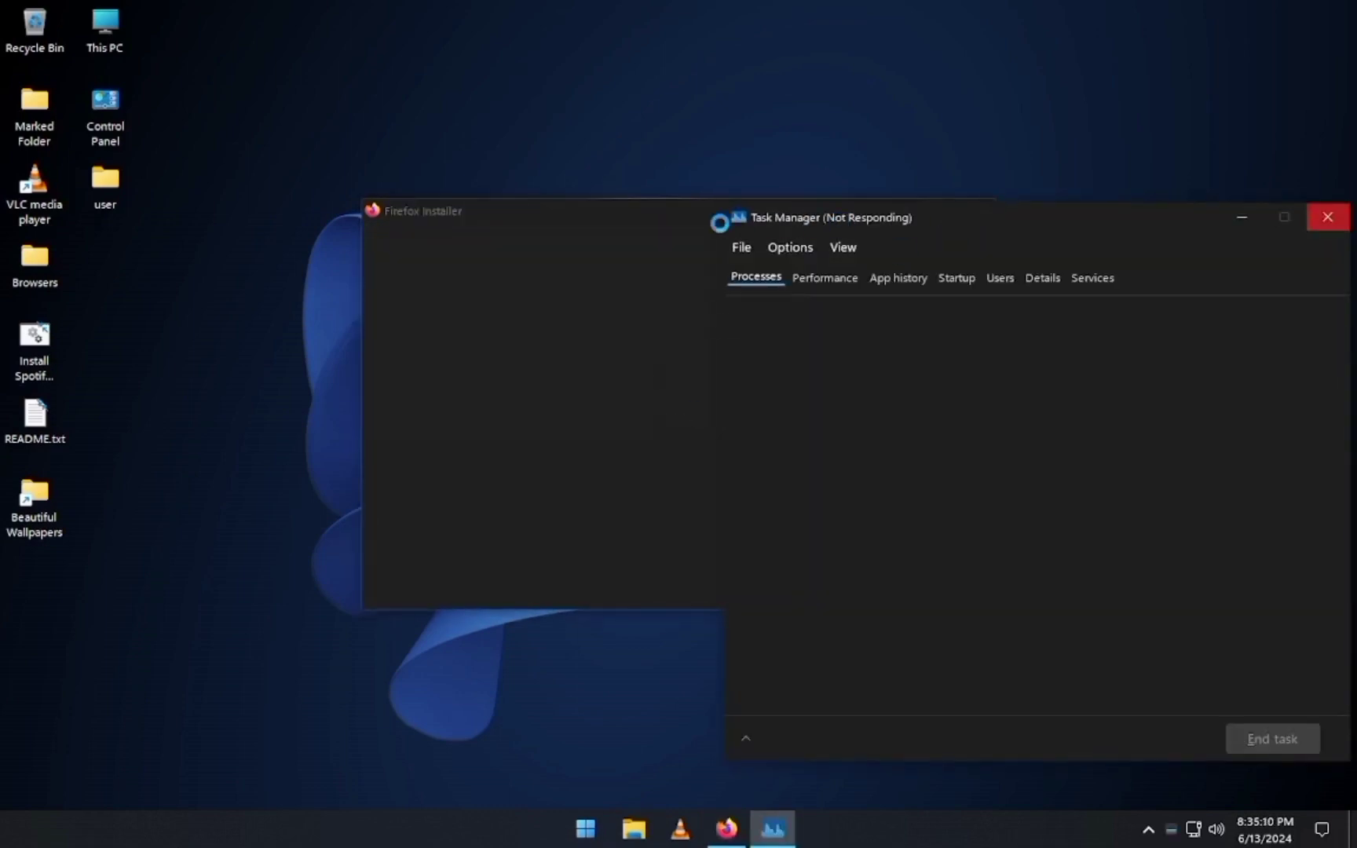
pyautogui.click(621, 283)
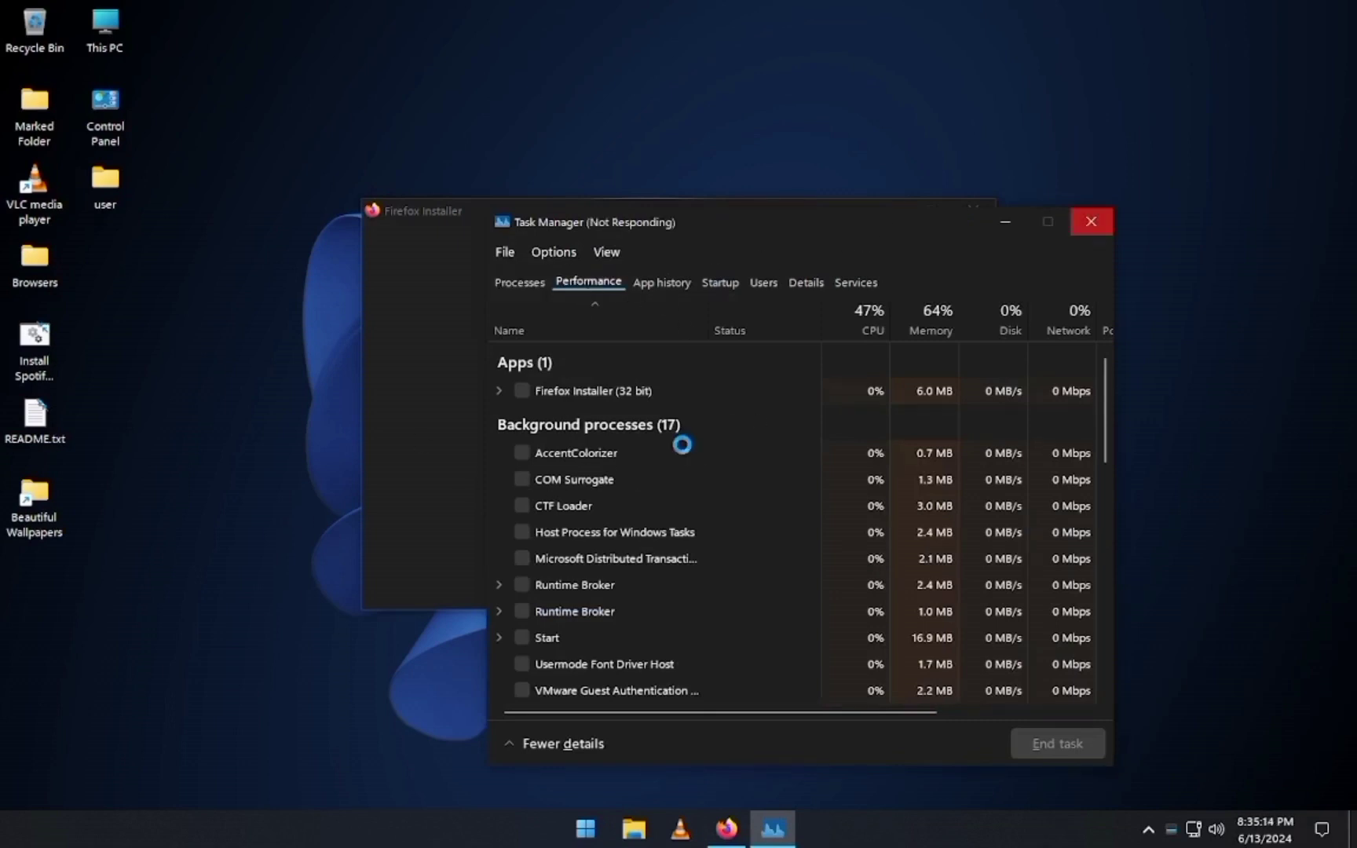
pyautogui.click(651, 399)
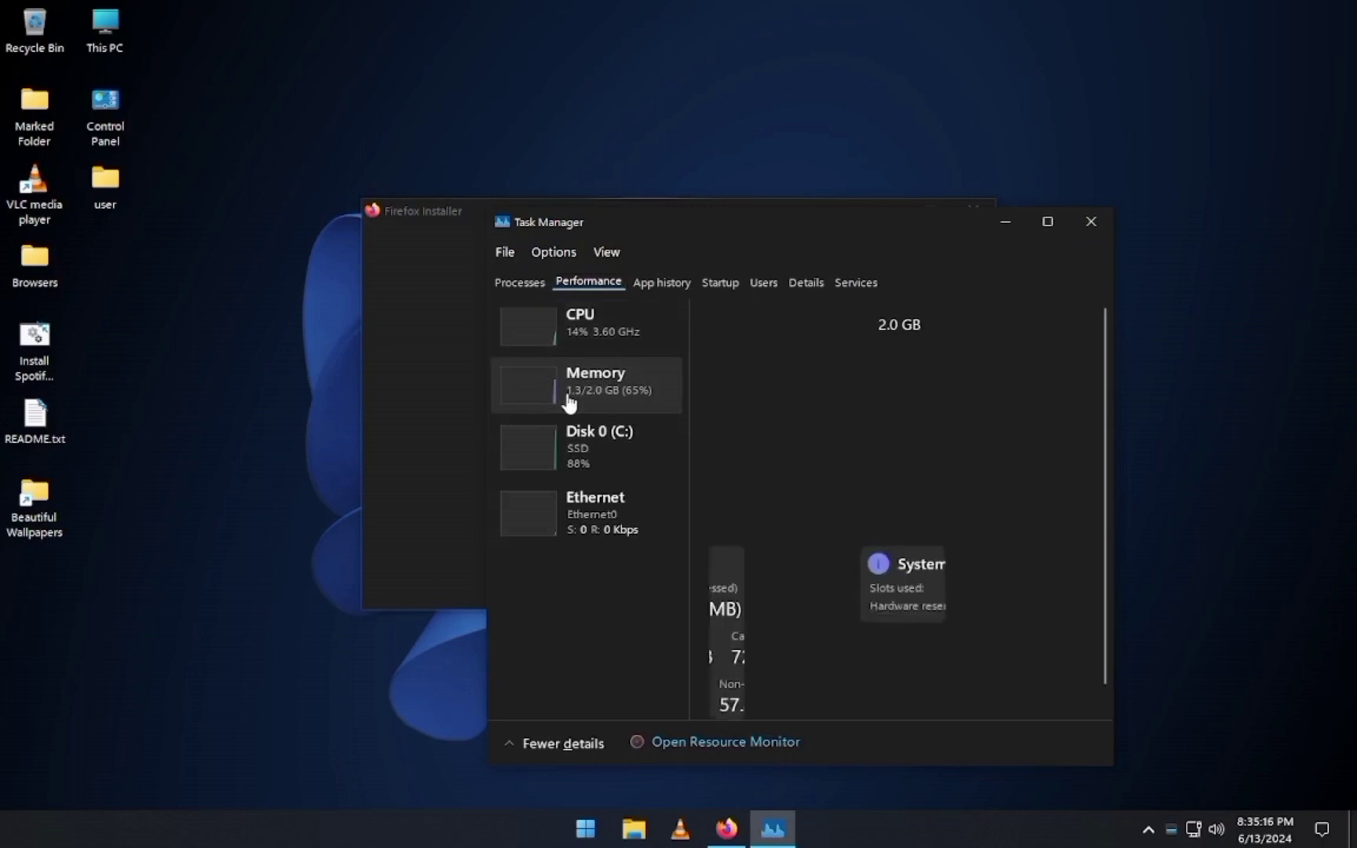
pyautogui.click(554, 341)
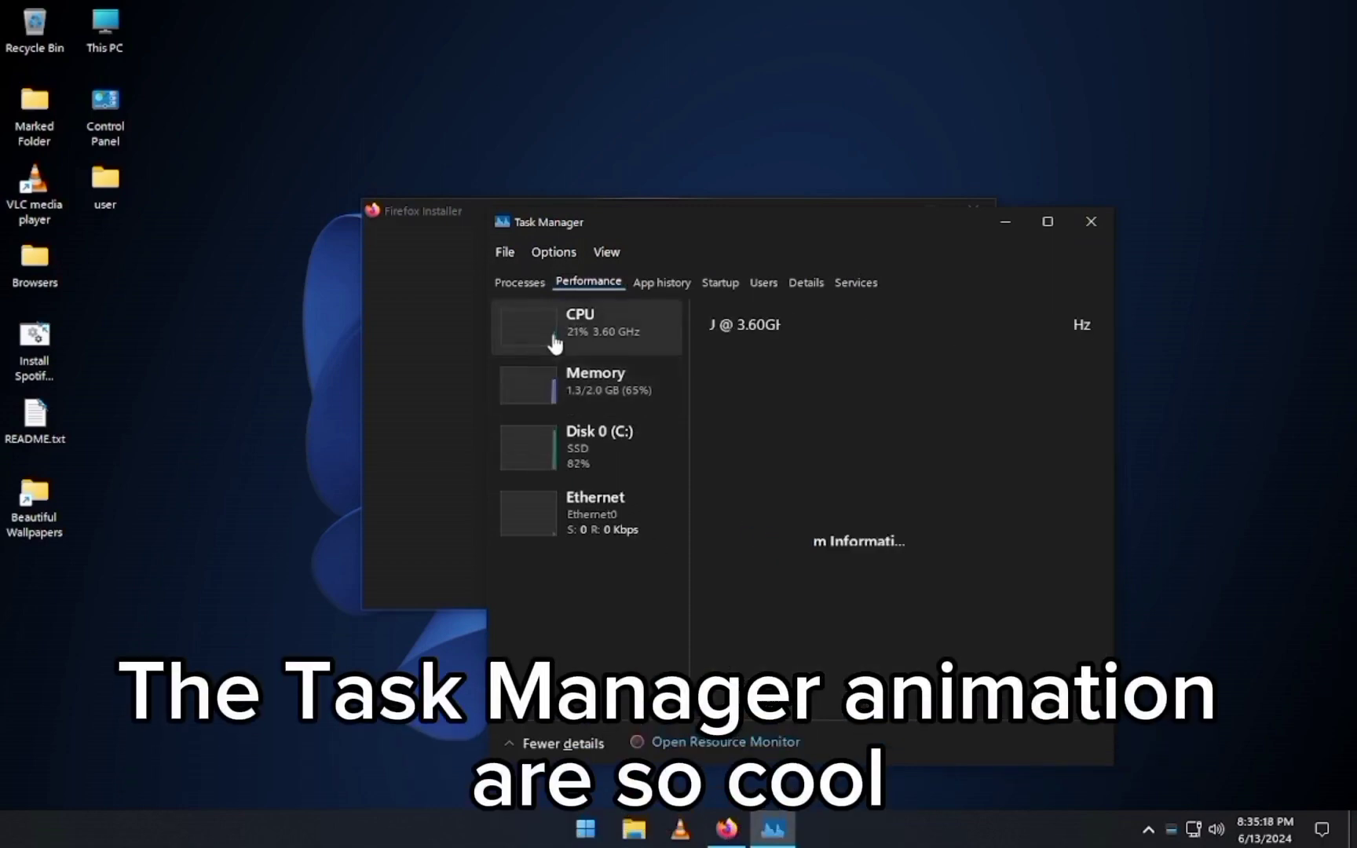
pyautogui.click(607, 459)
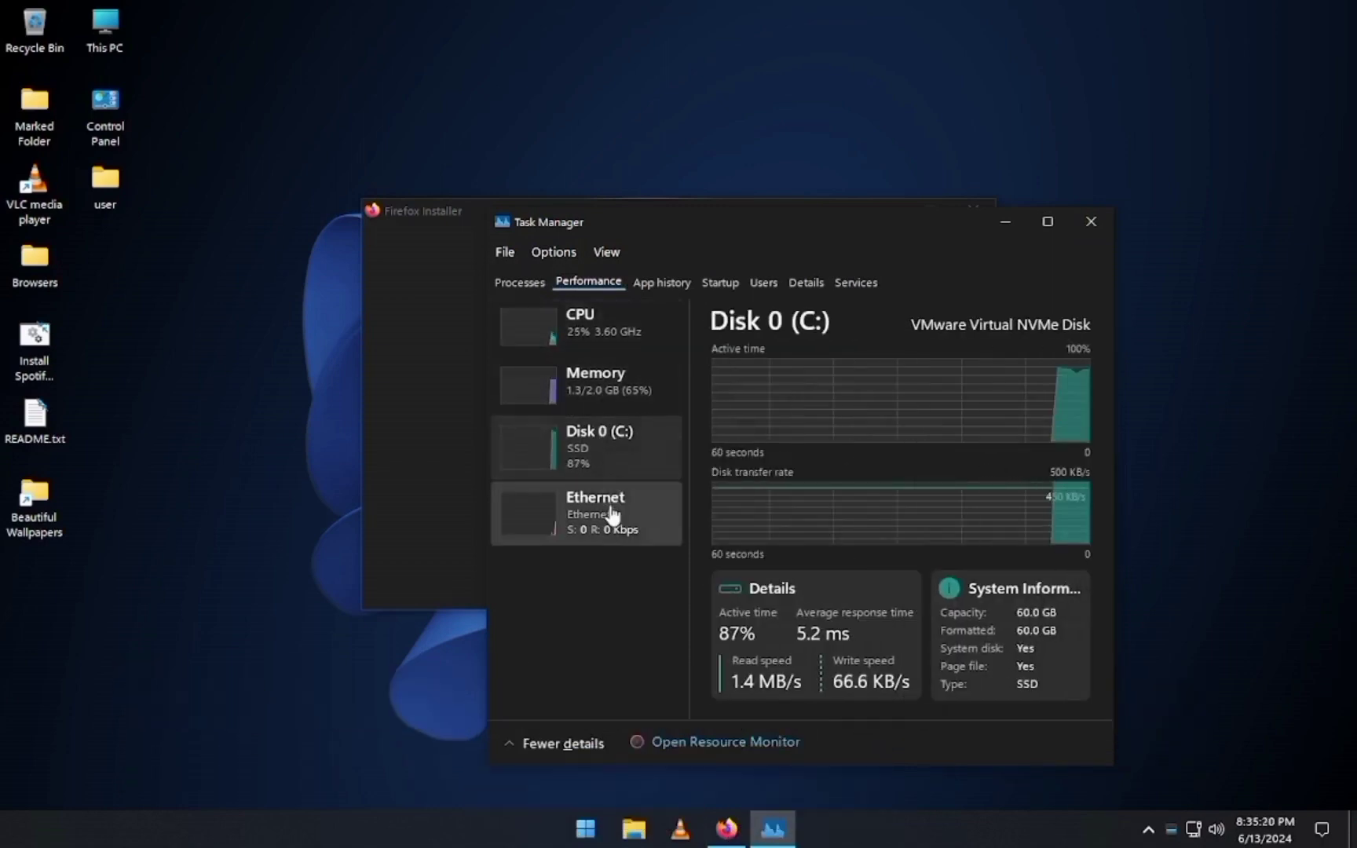
pyautogui.click(612, 515)
pyautogui.click(590, 338)
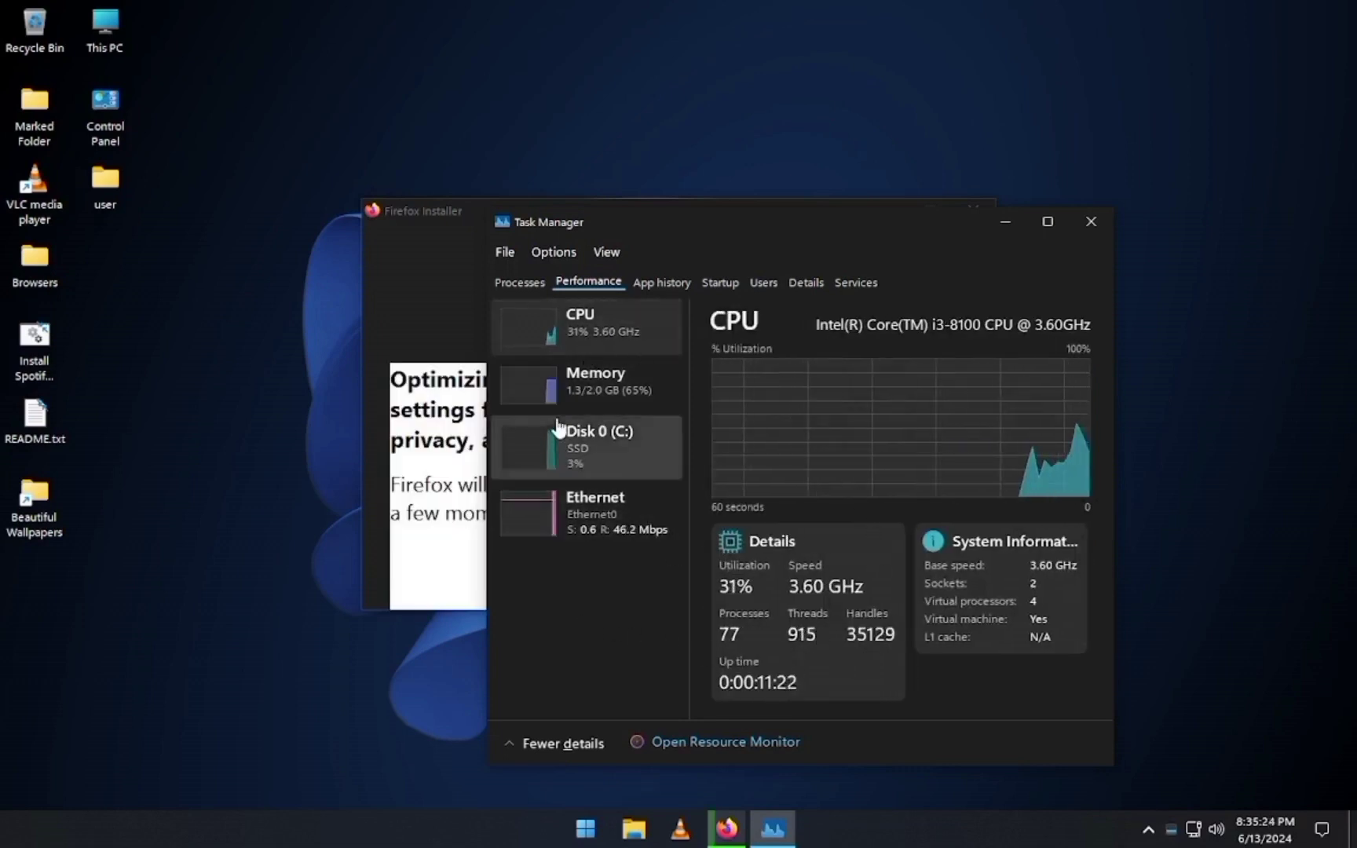
pyautogui.click(558, 390)
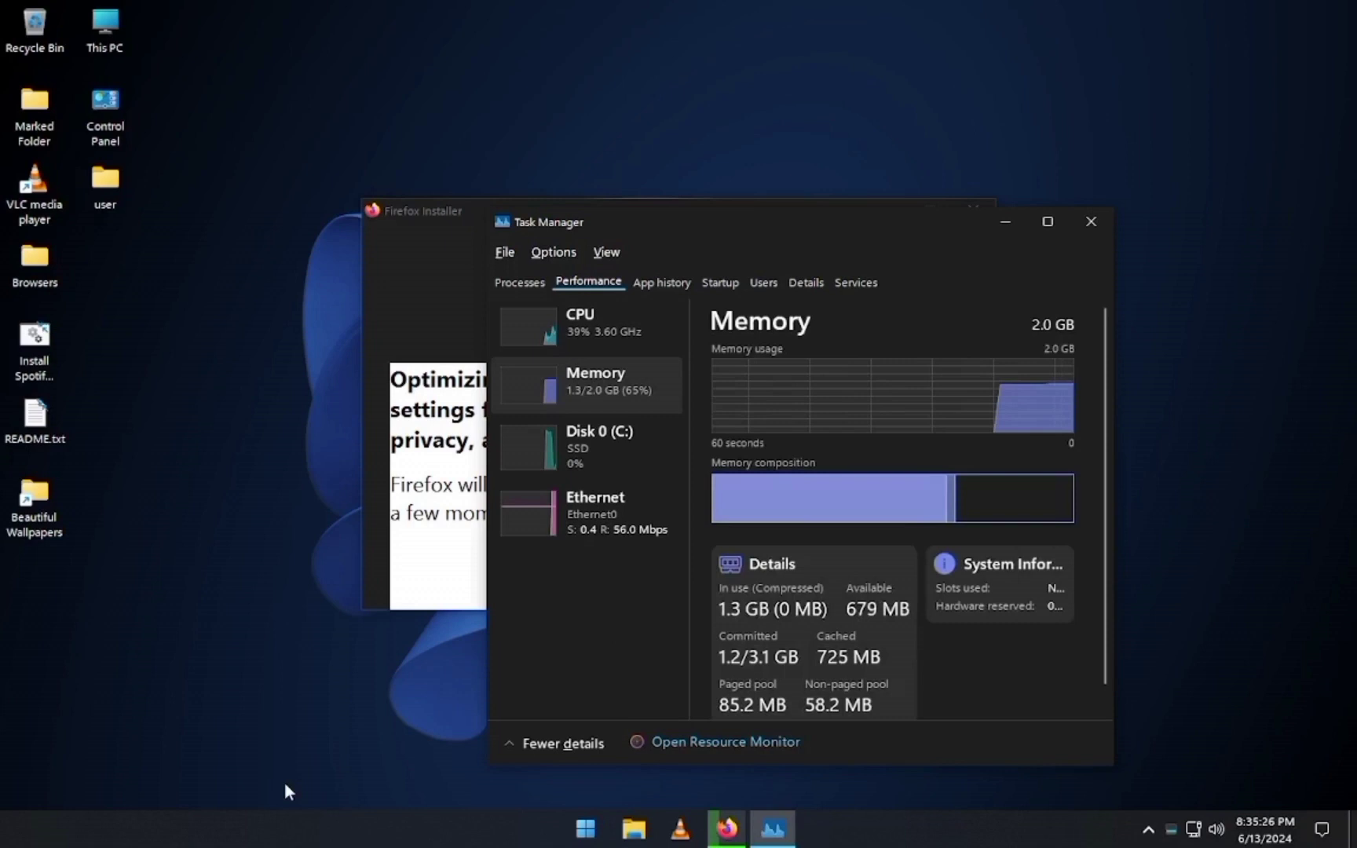
pyautogui.hotkey('alt', 'F4')
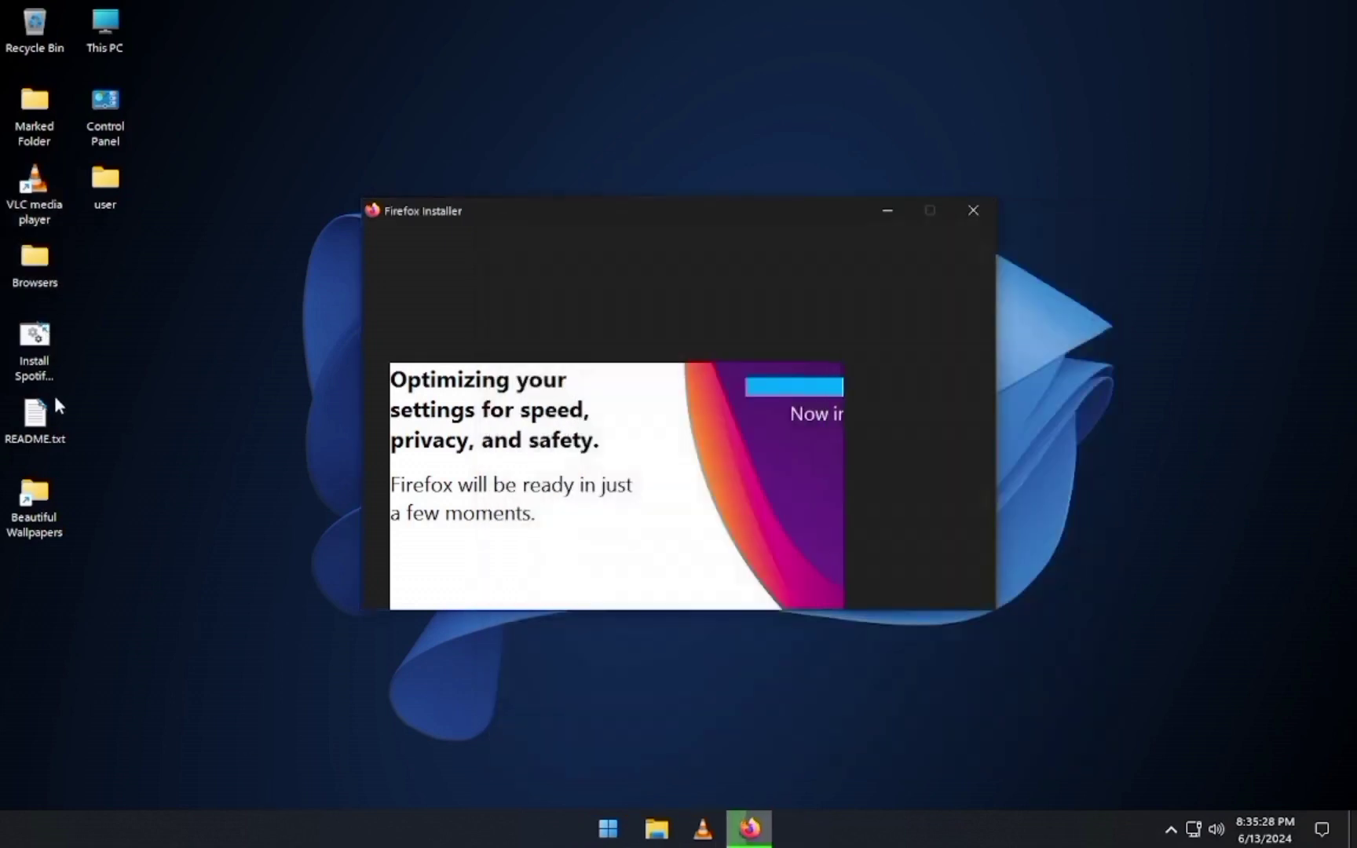
# Step: Read README.txt on the desktop and close the text editor
pyautogui.doubleClick(68, 428)
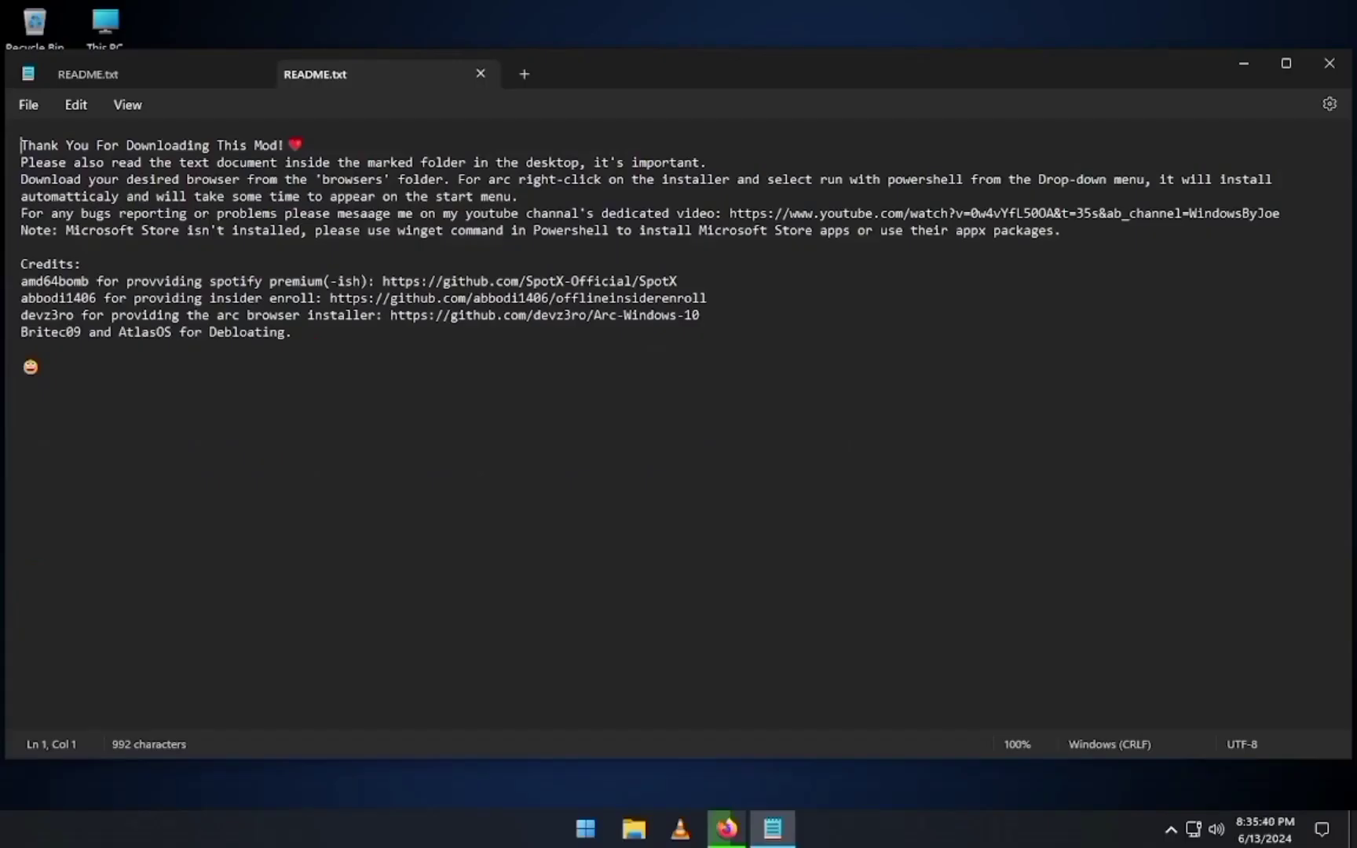
pyautogui.hotkey('alt', 'F4')
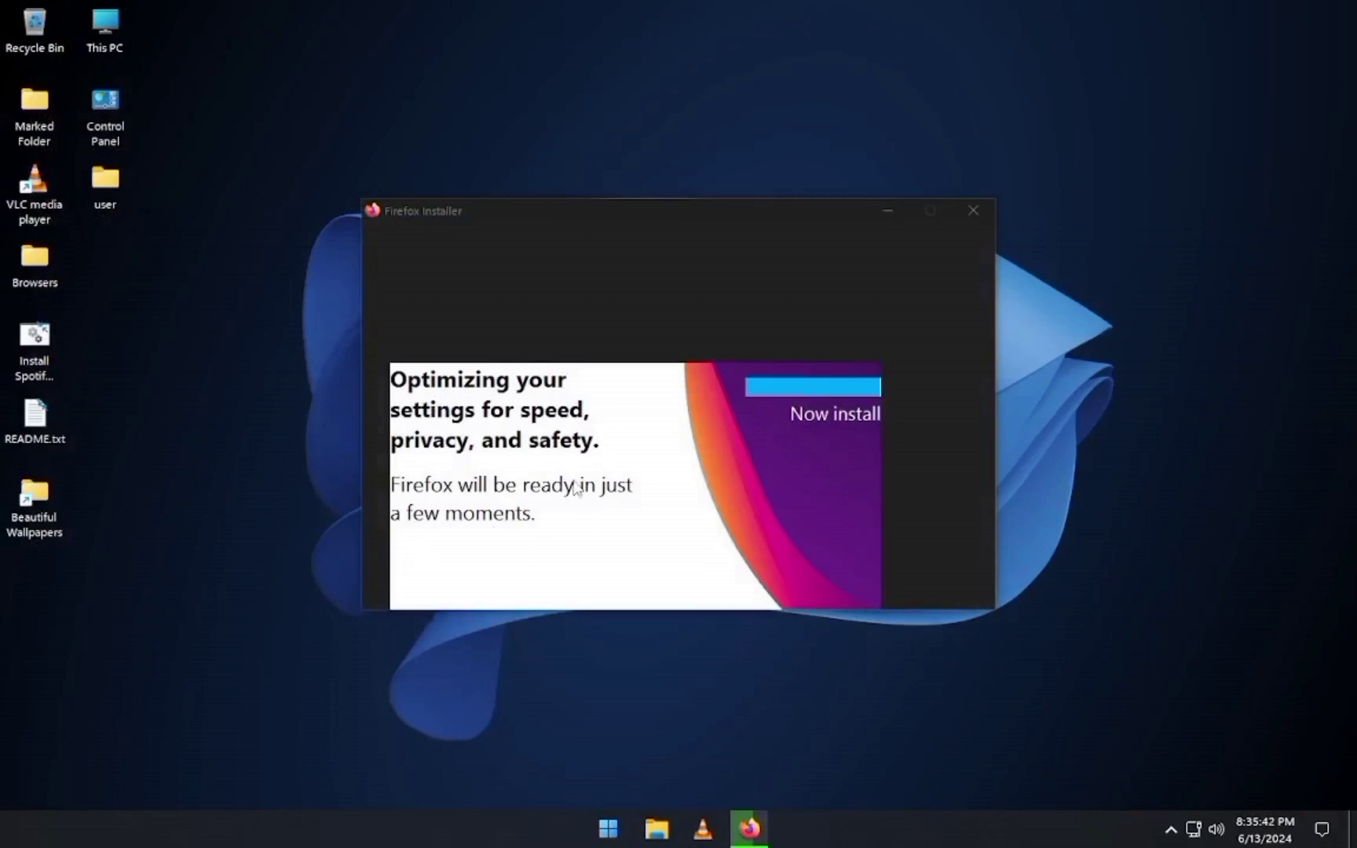
# Step: Look through the file list in the desktop's Beautiful Wallpapers folder and maximize the folder window
pyautogui.doubleClick(46, 511)
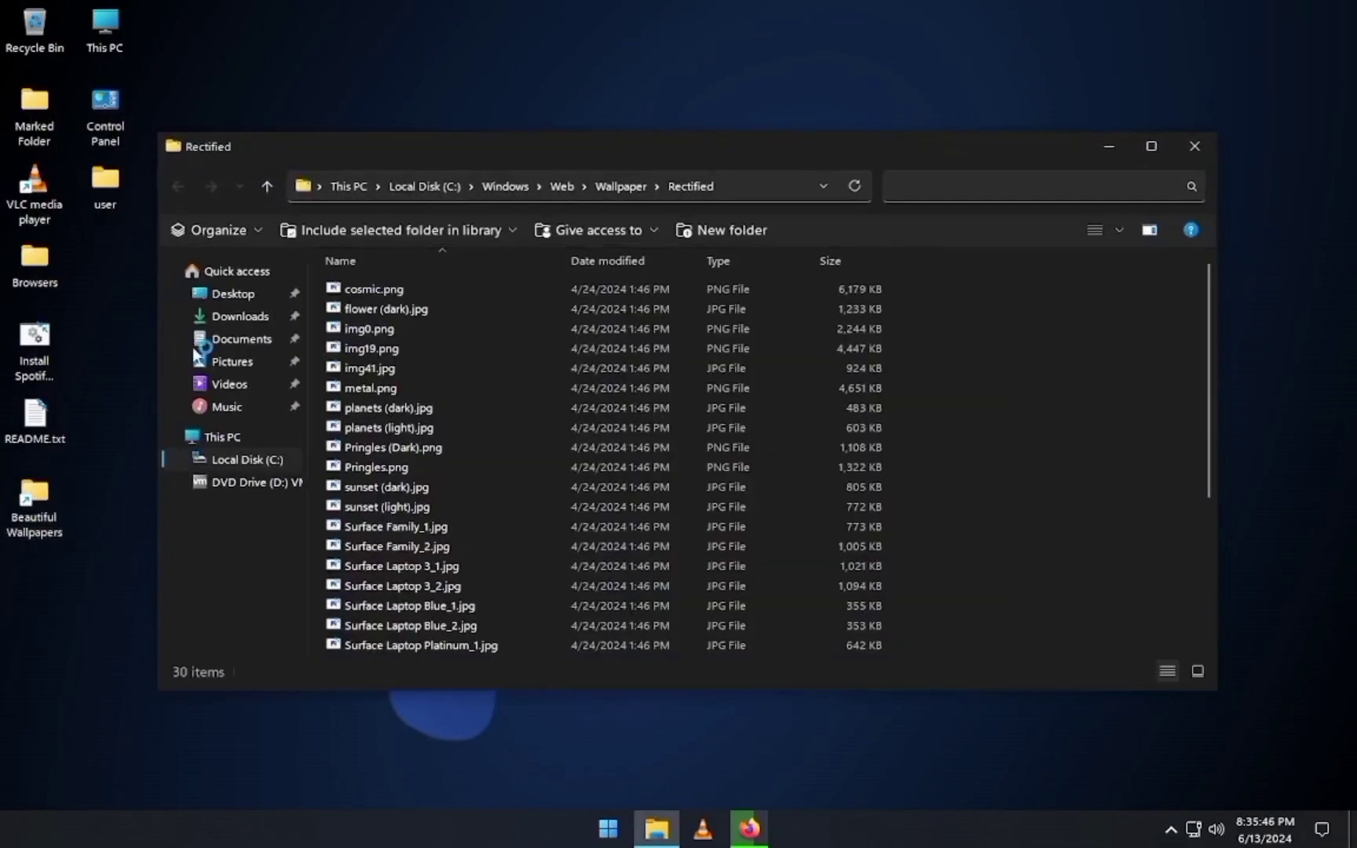
pyautogui.scroll(-2, 677, 530)
pyautogui.scroll(-2, 676, 527)
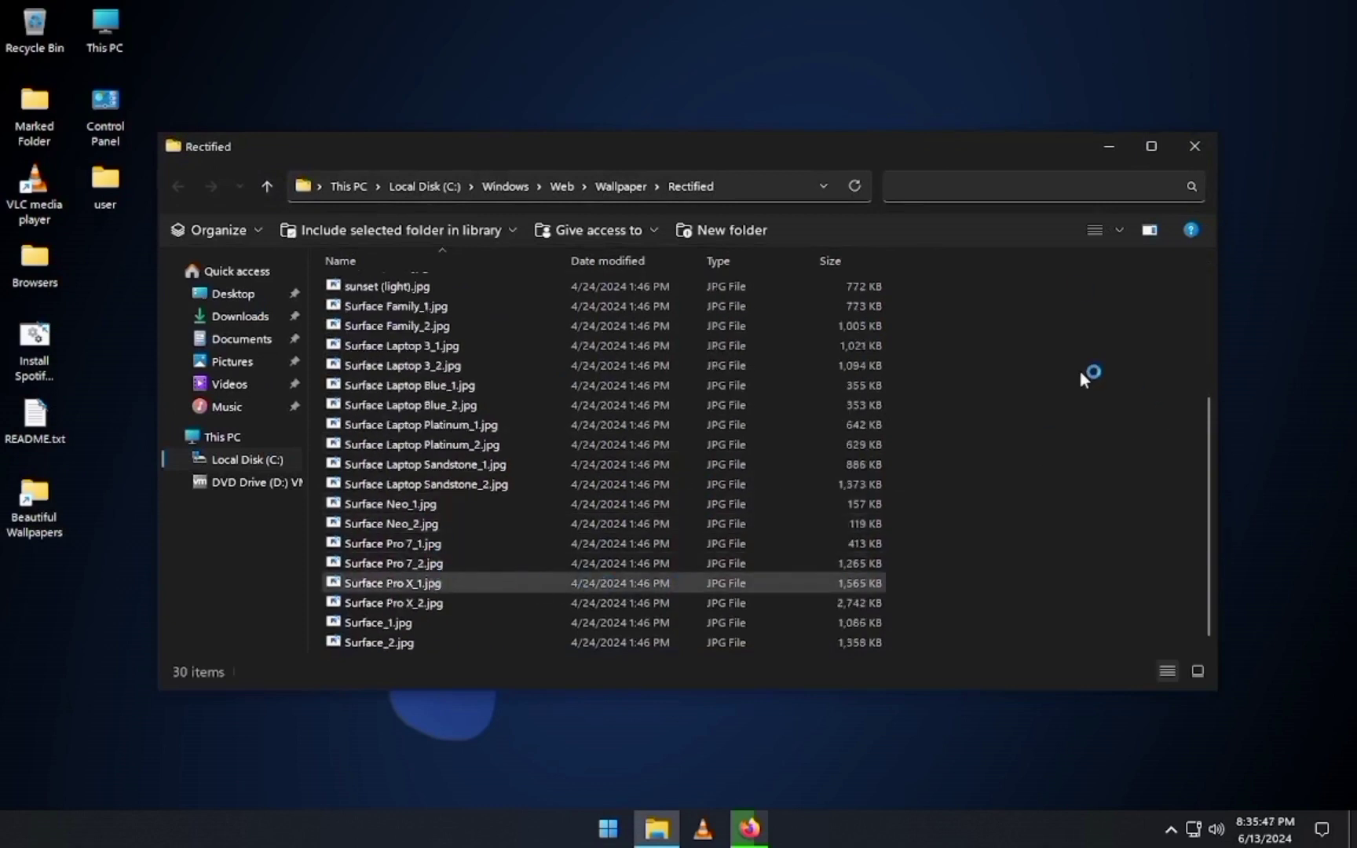
pyautogui.scroll(2, 1152, 146)
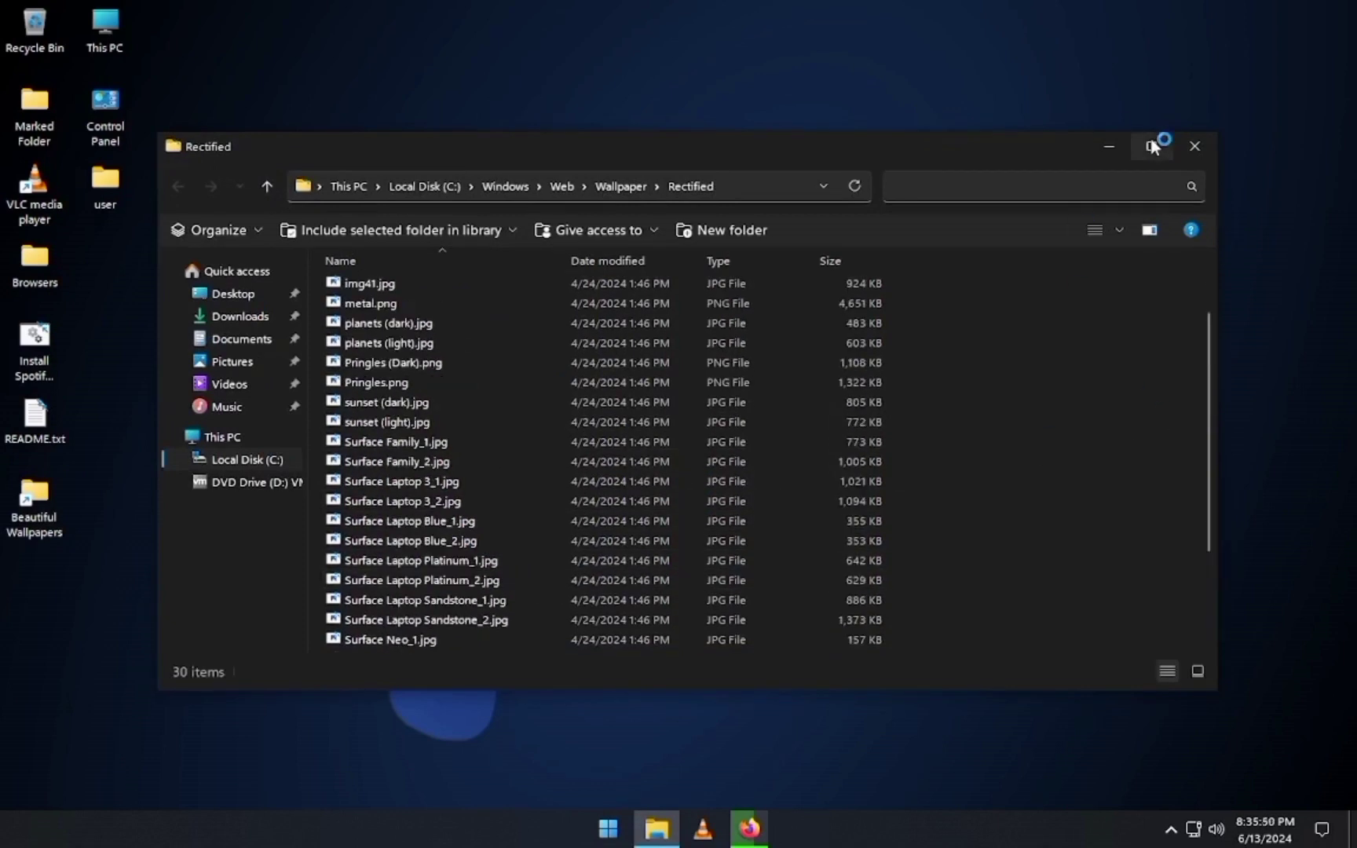
pyautogui.click(1152, 147)
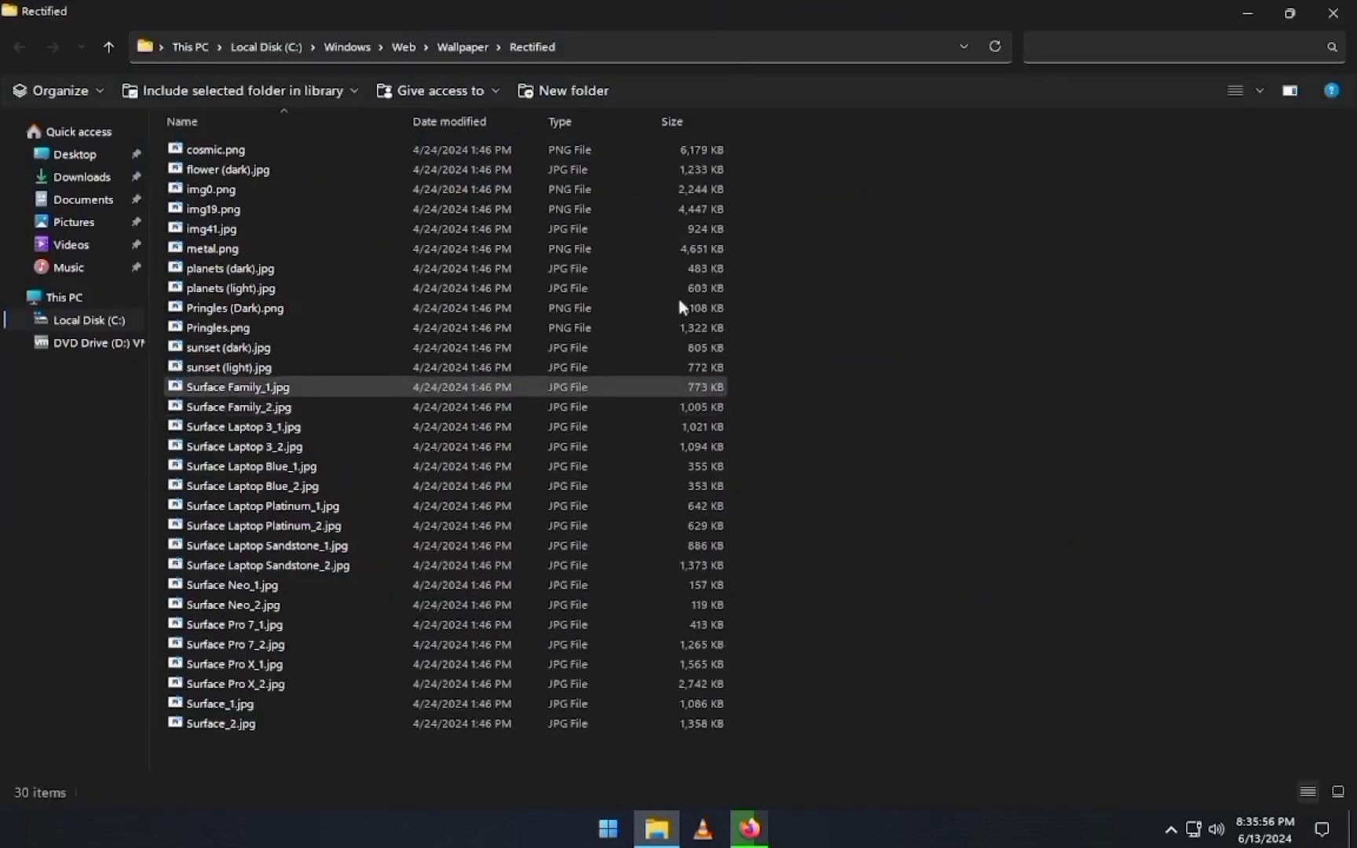
# Step: Show the wallpaper files as extra large icons and look through all the previews
pyautogui.rightClick(1048, 213)
pyautogui.moveTo(1080, 230)
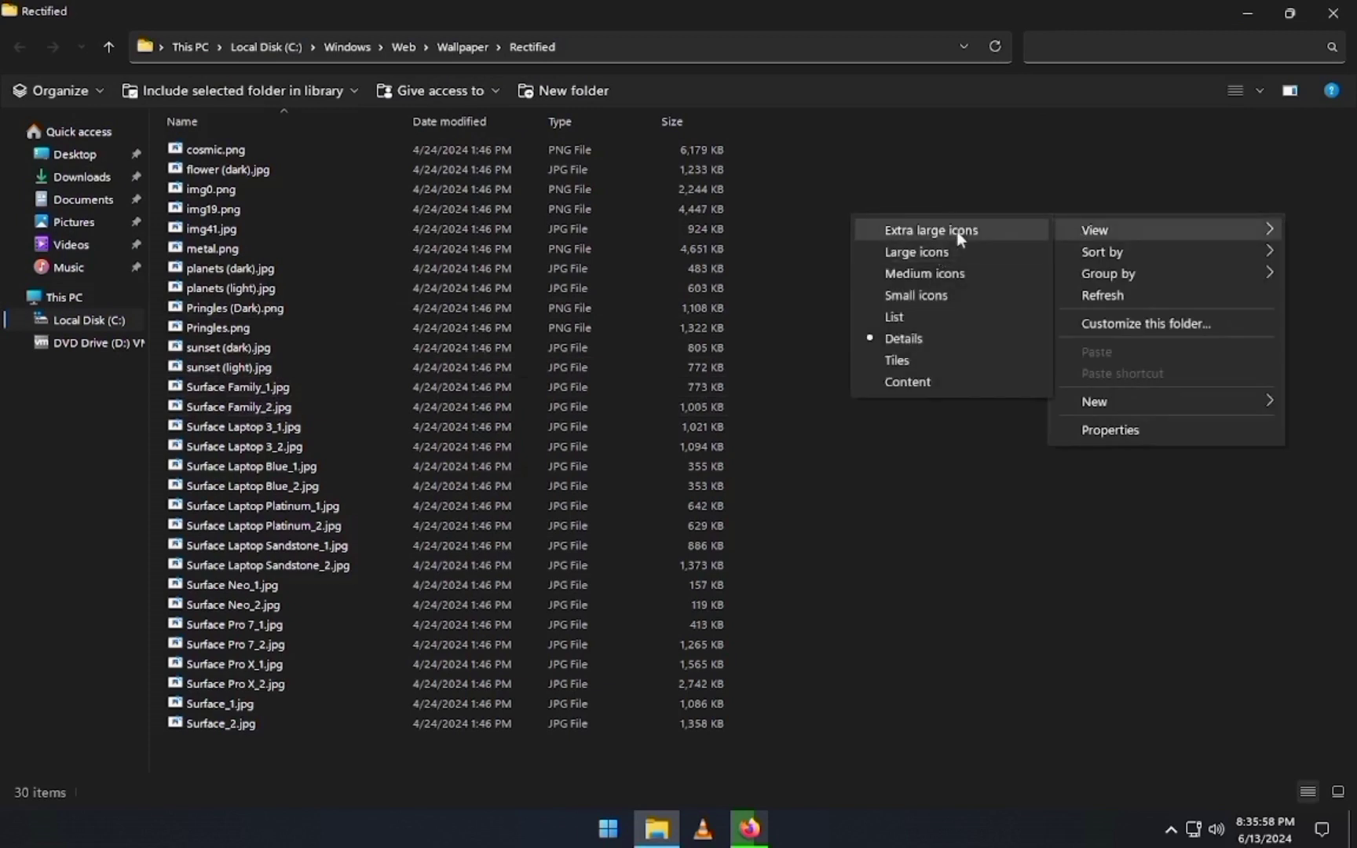
pyautogui.click(957, 230)
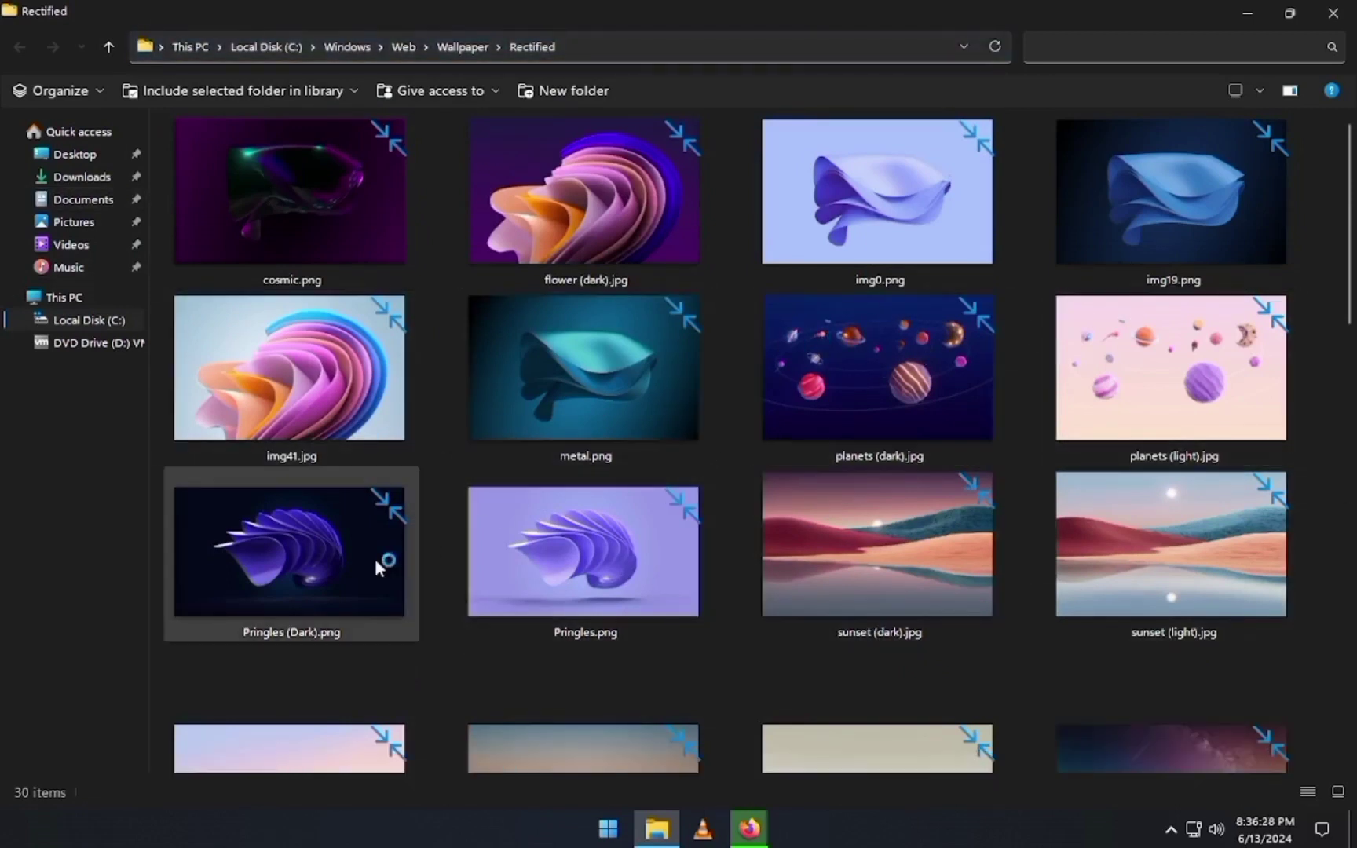
pyautogui.scroll(-5, 885, 534)
pyautogui.scroll(-5, 885, 527)
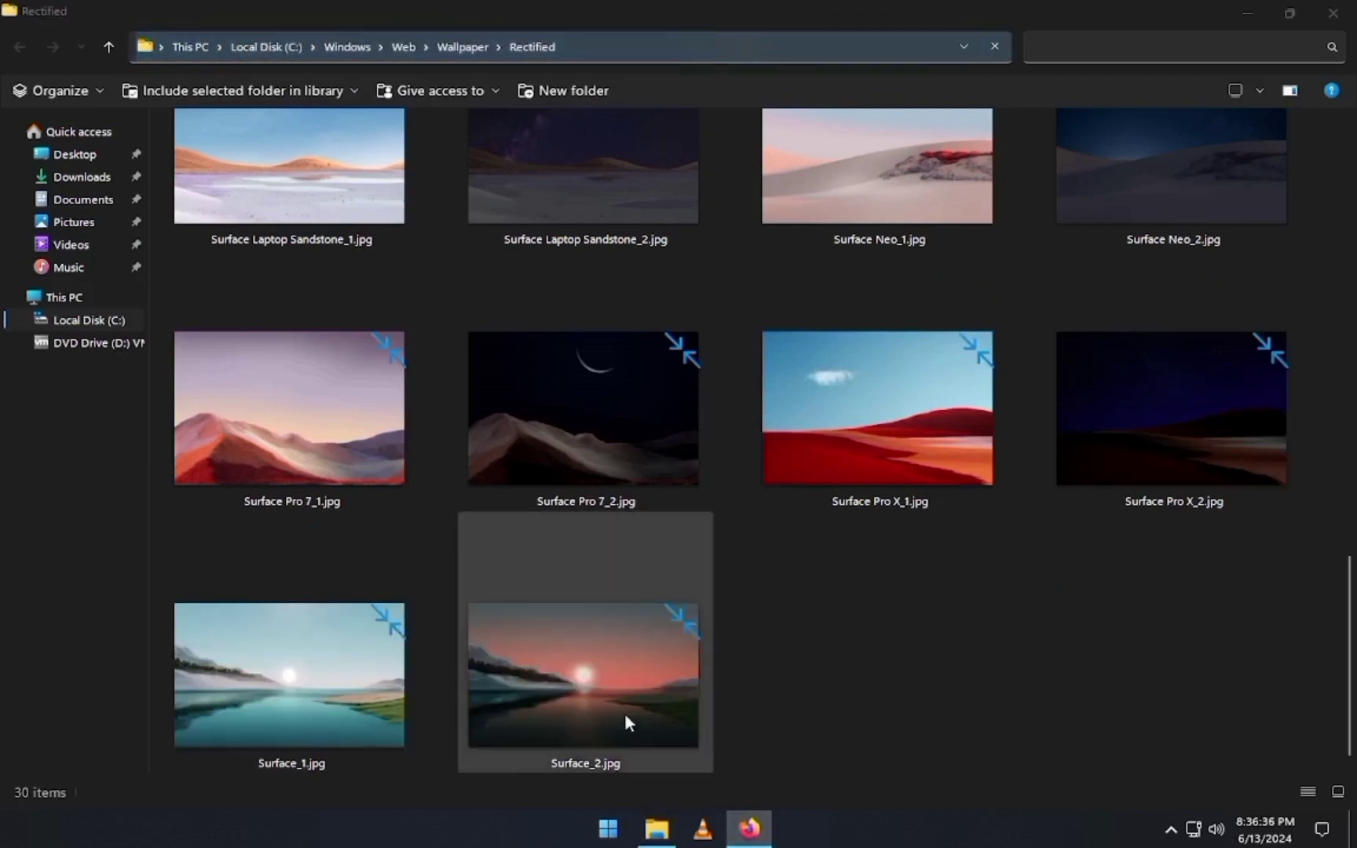
pyautogui.scroll(10, 947, 559)
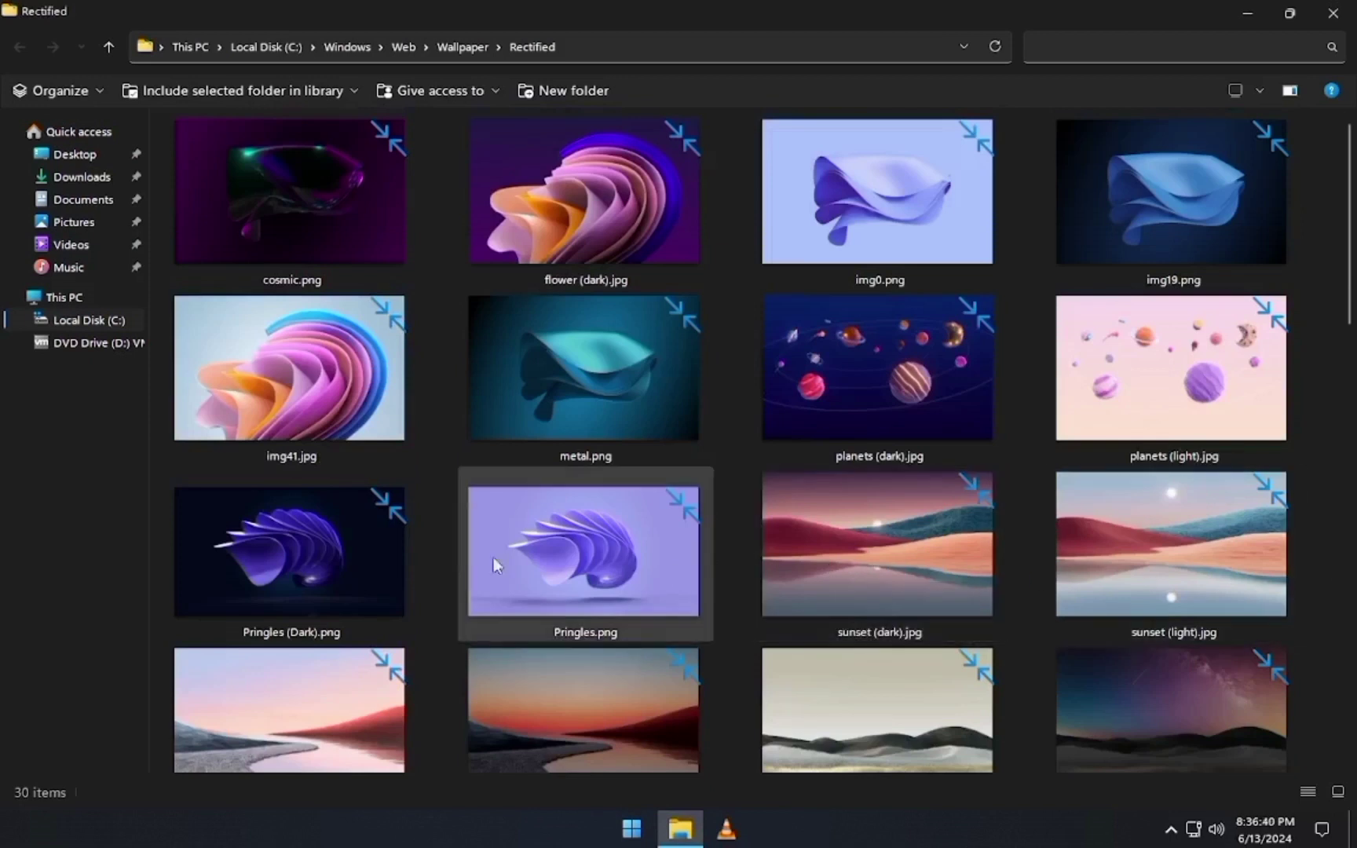
# Step: Set metal.png as the desktop background and show the desktop
pyautogui.rightClick(556, 410)
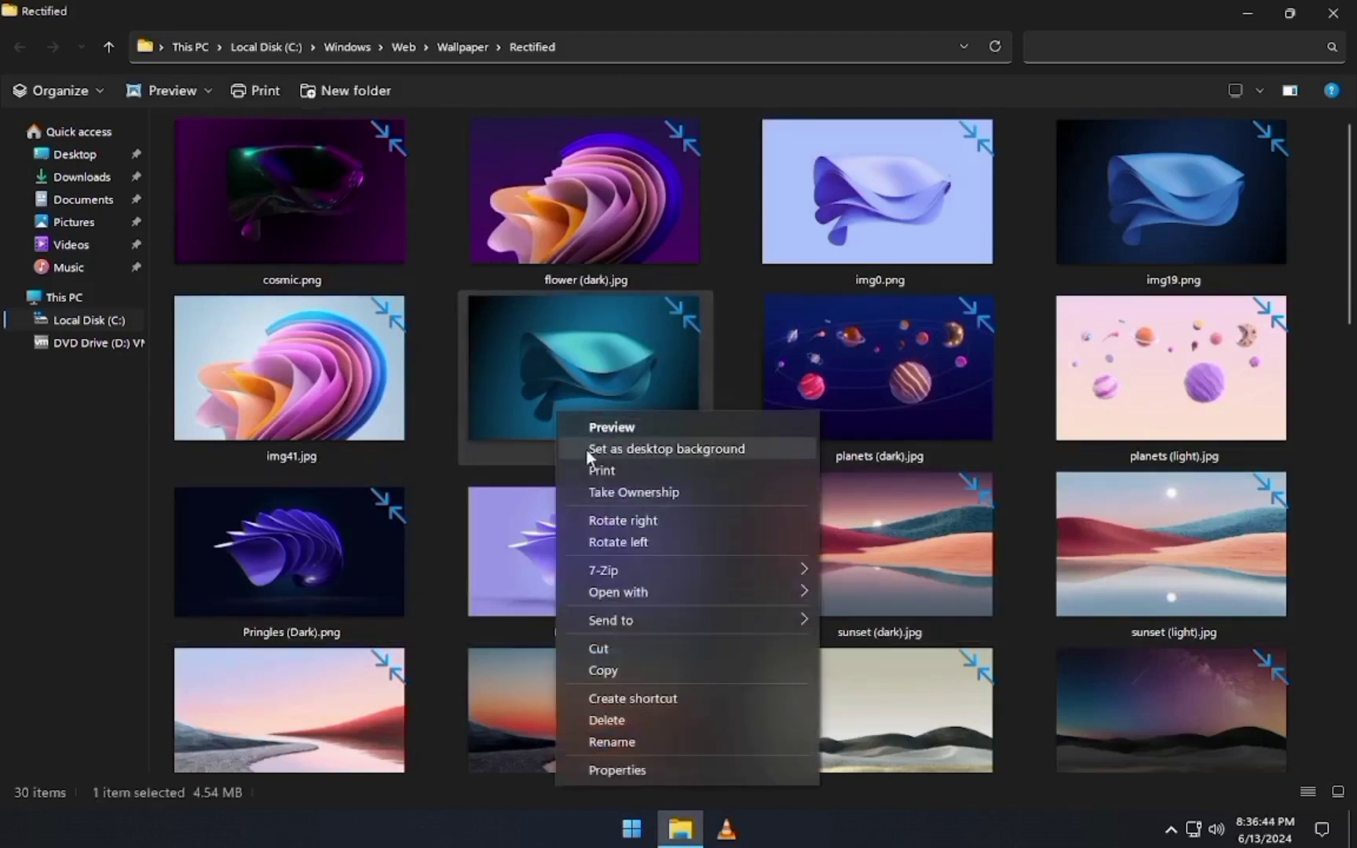
pyautogui.click(593, 452)
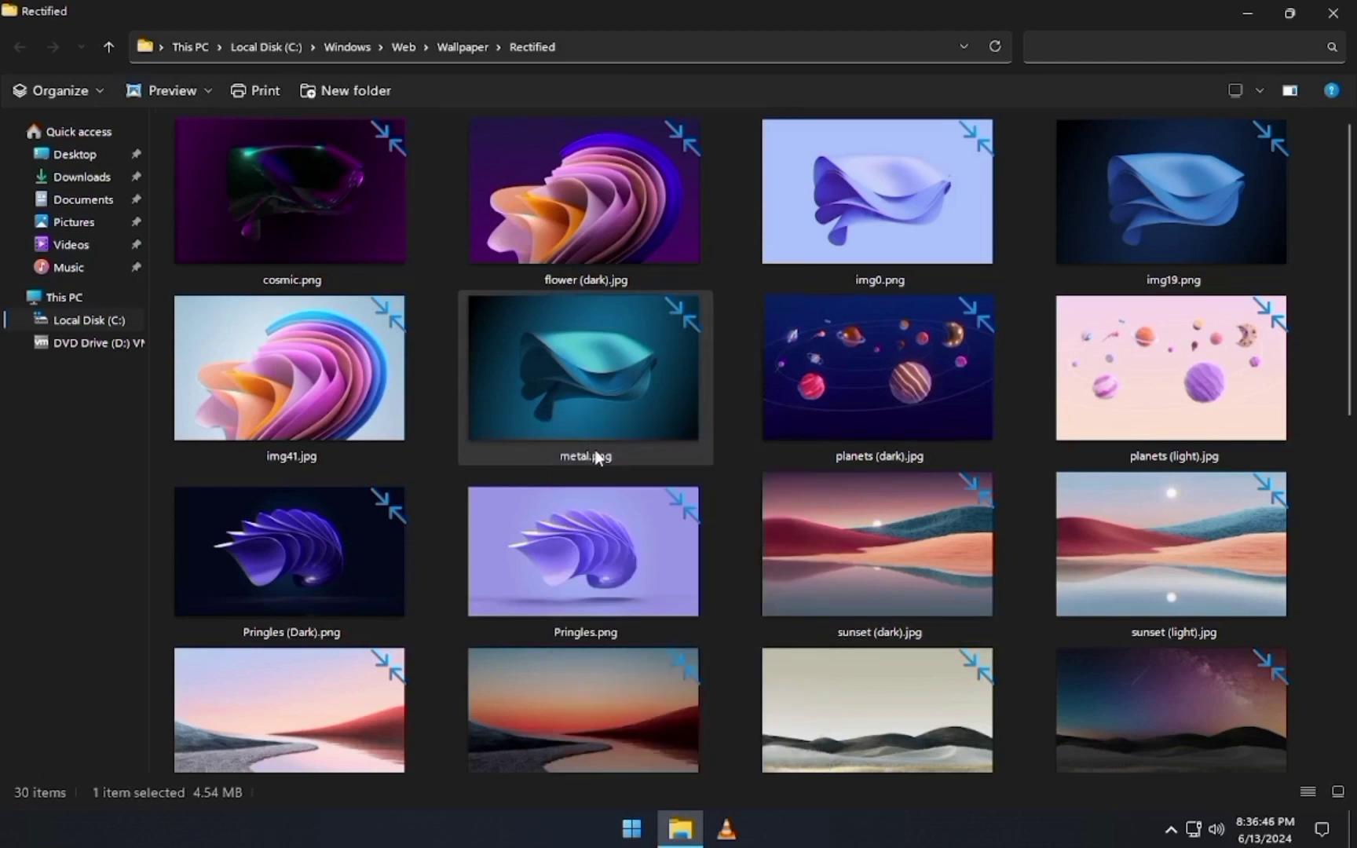
pyautogui.press('super+d')
pyautogui.moveTo(485, 128); pyautogui.dragTo(900, 417)
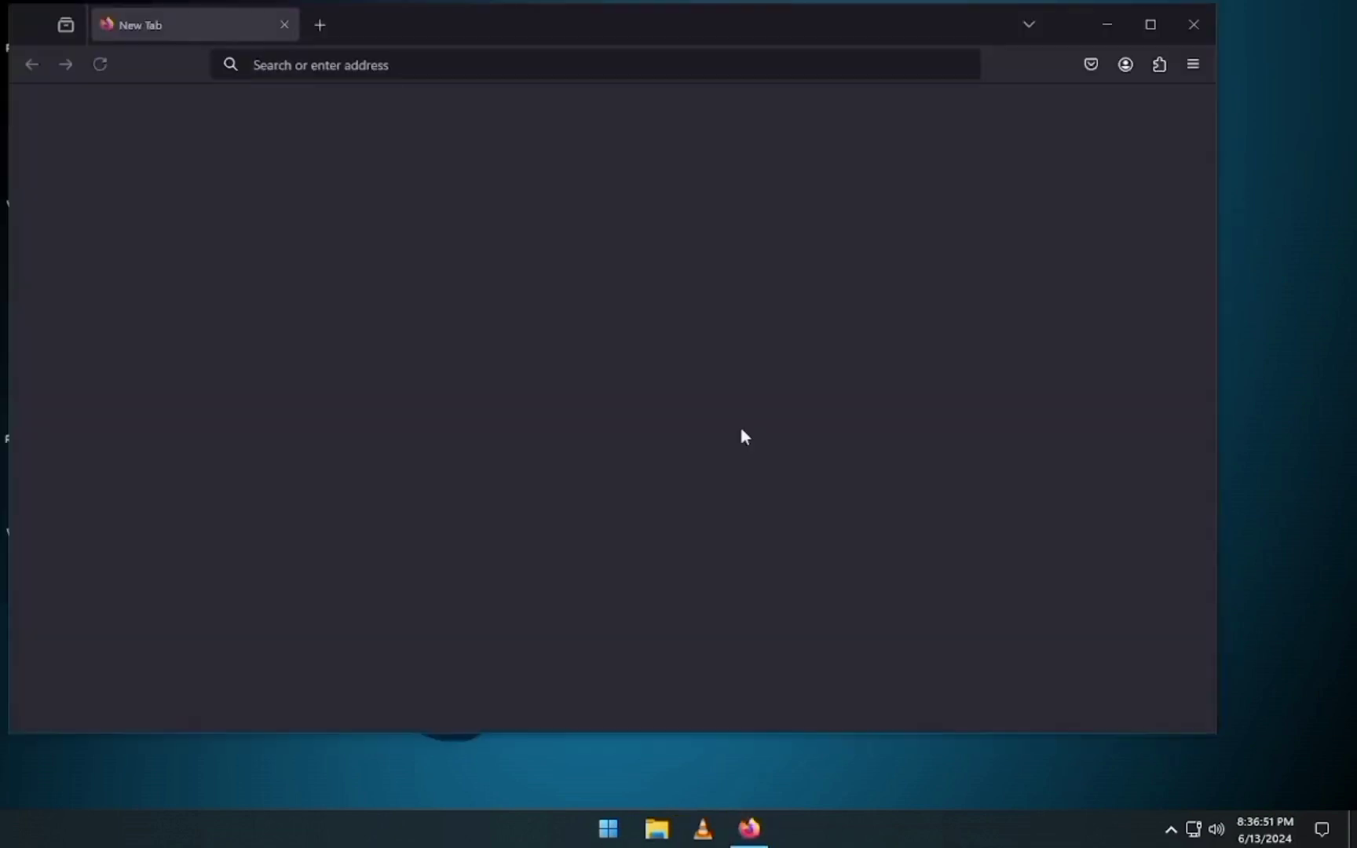
pyautogui.press('super')
pyautogui.click(742, 430)
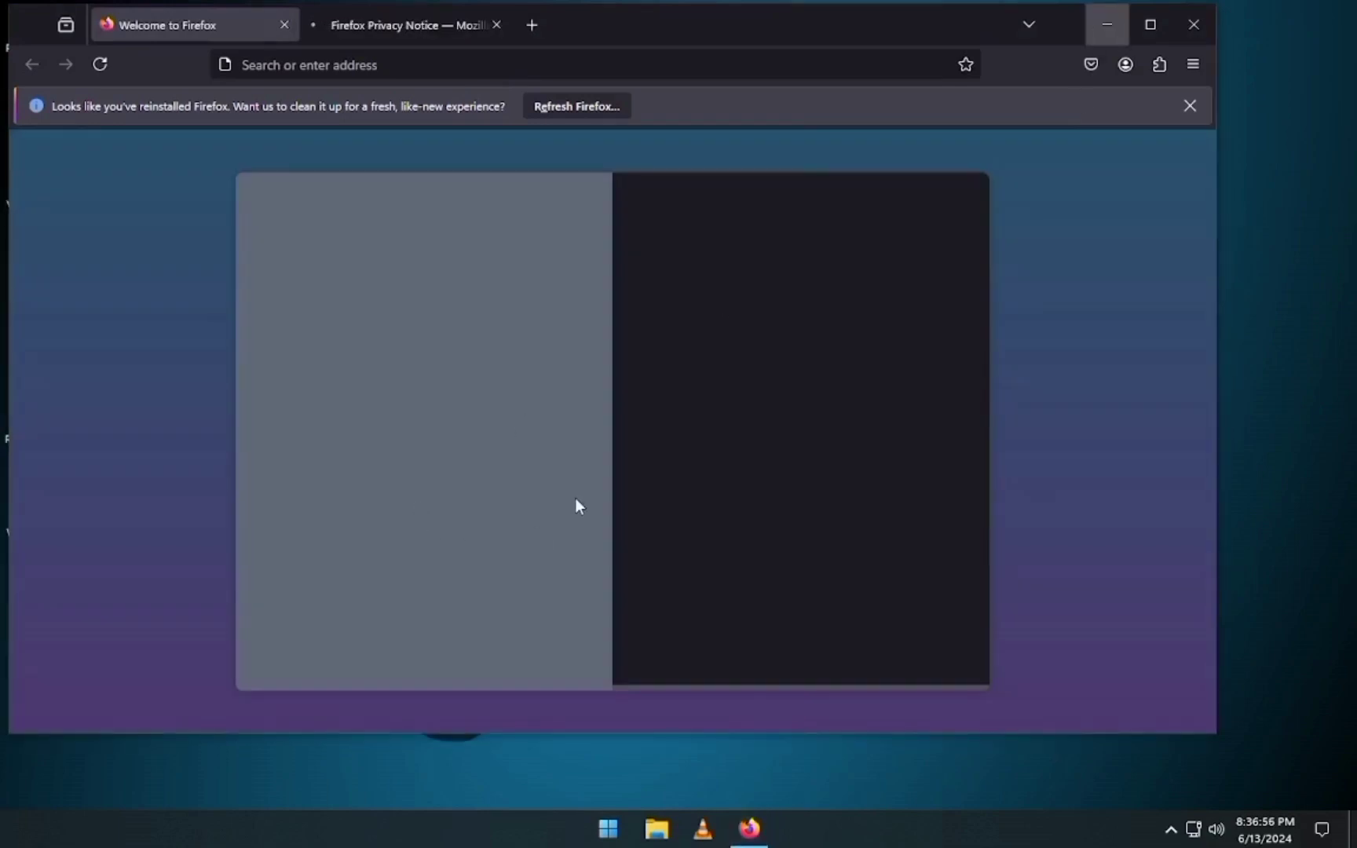
# Step: Show the desktop, run winver to check the version details in About Windows, and close the dialog
pyautogui.press('super+d')
pyautogui.press('super+r')
pyautogui.write('regedit')
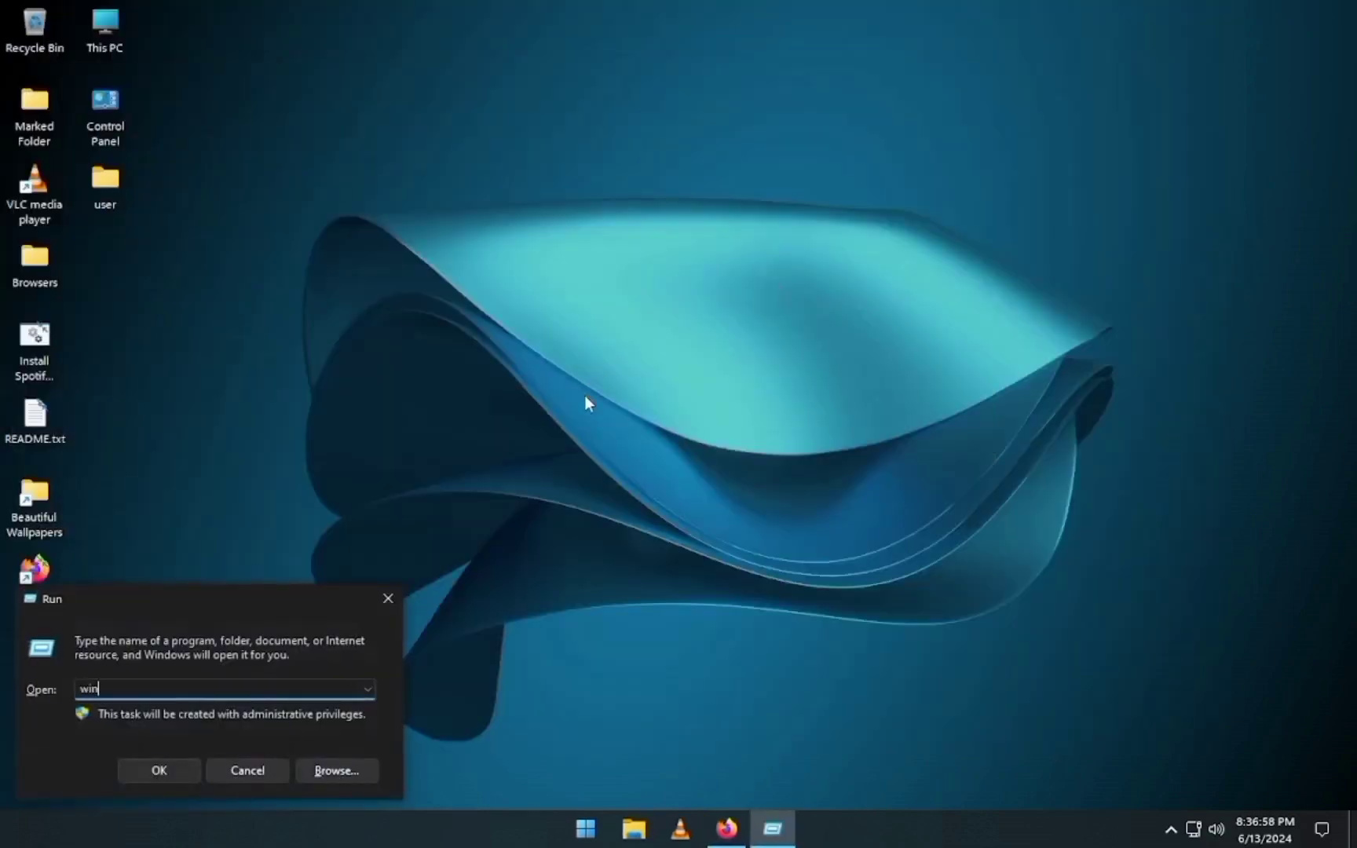
pyautogui.press('Return')
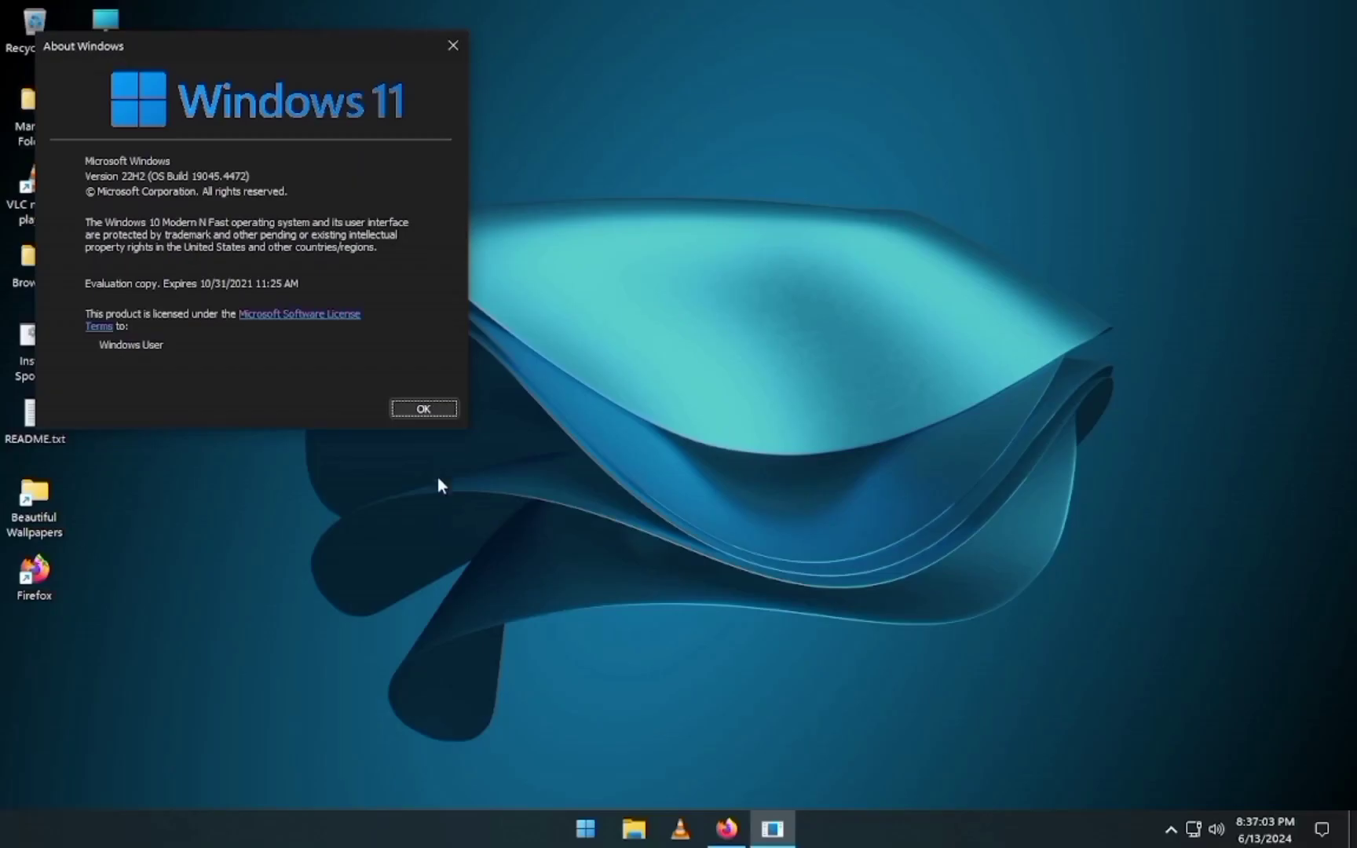
pyautogui.click(423, 409)
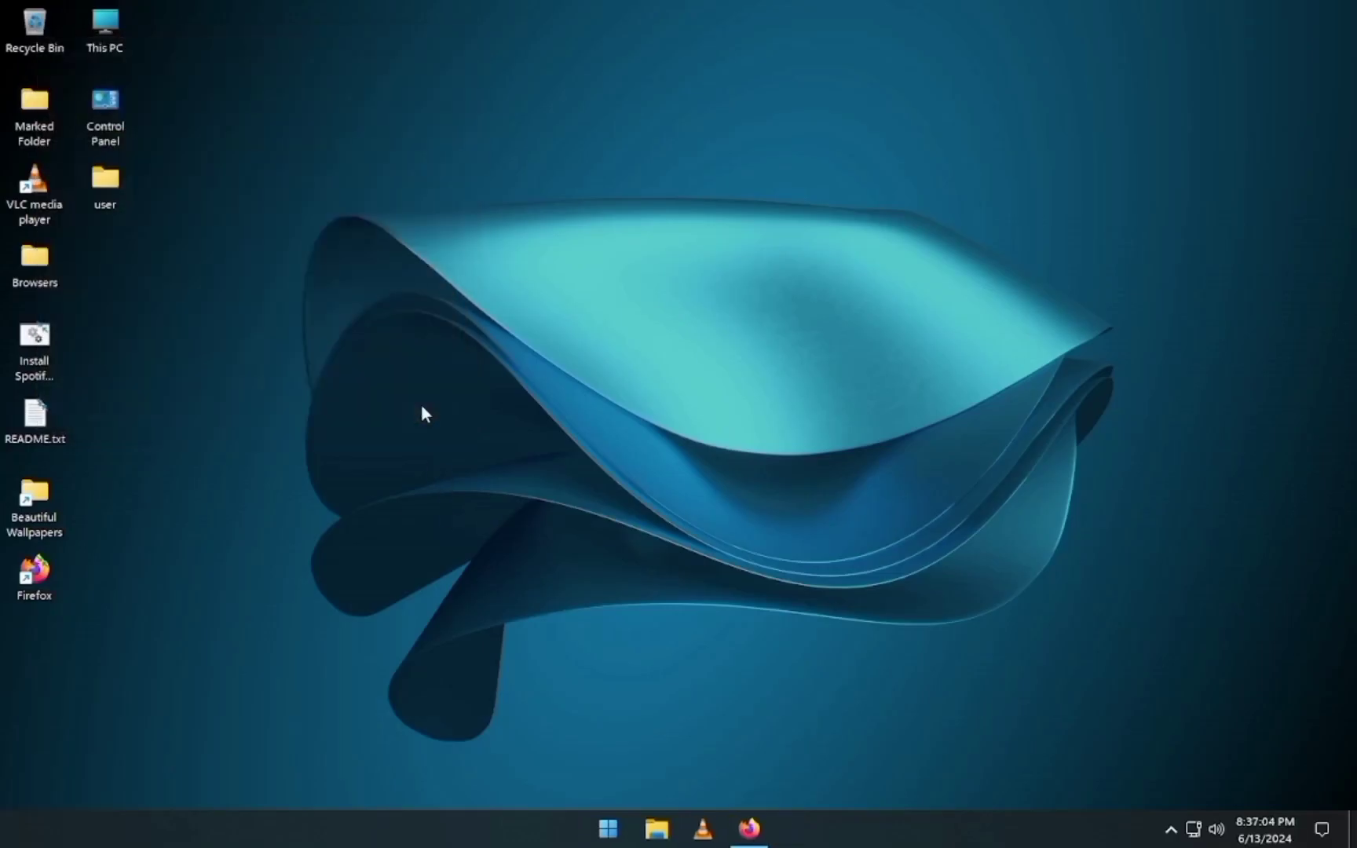
# Step: Open the About page of the System settings and maximize the Settings window
pyautogui.press('super+i')
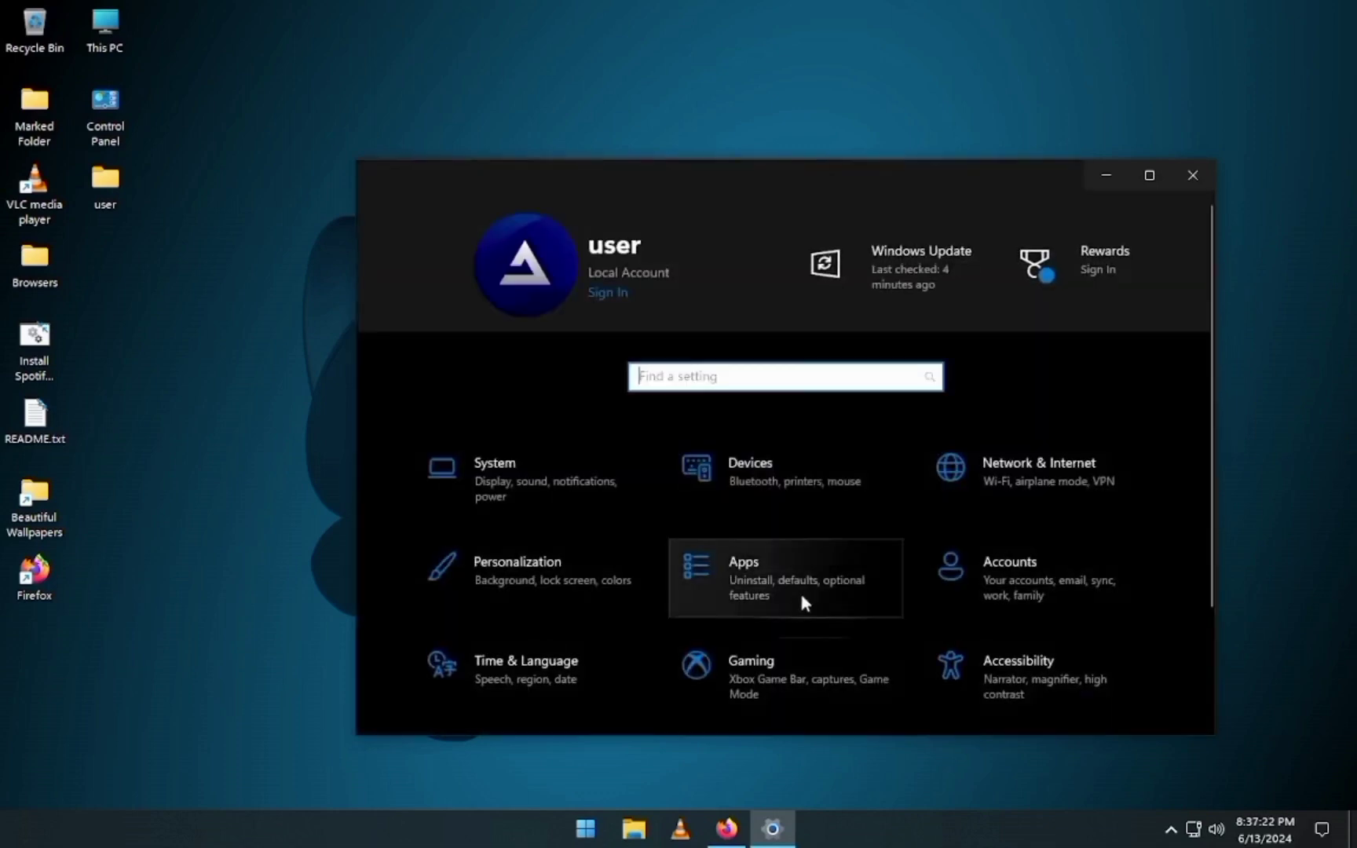
pyautogui.click(559, 481)
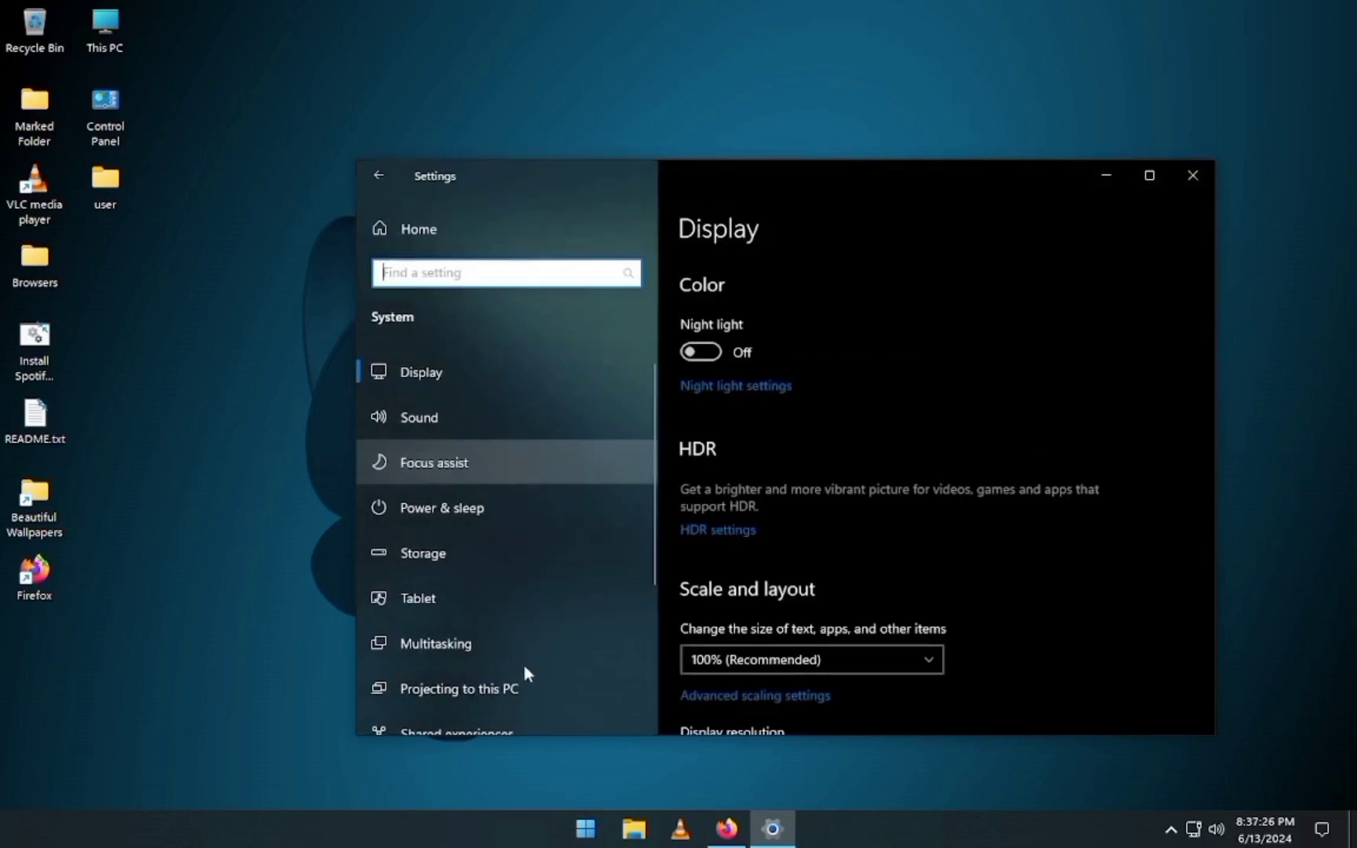
pyautogui.scroll(-3, 511, 636)
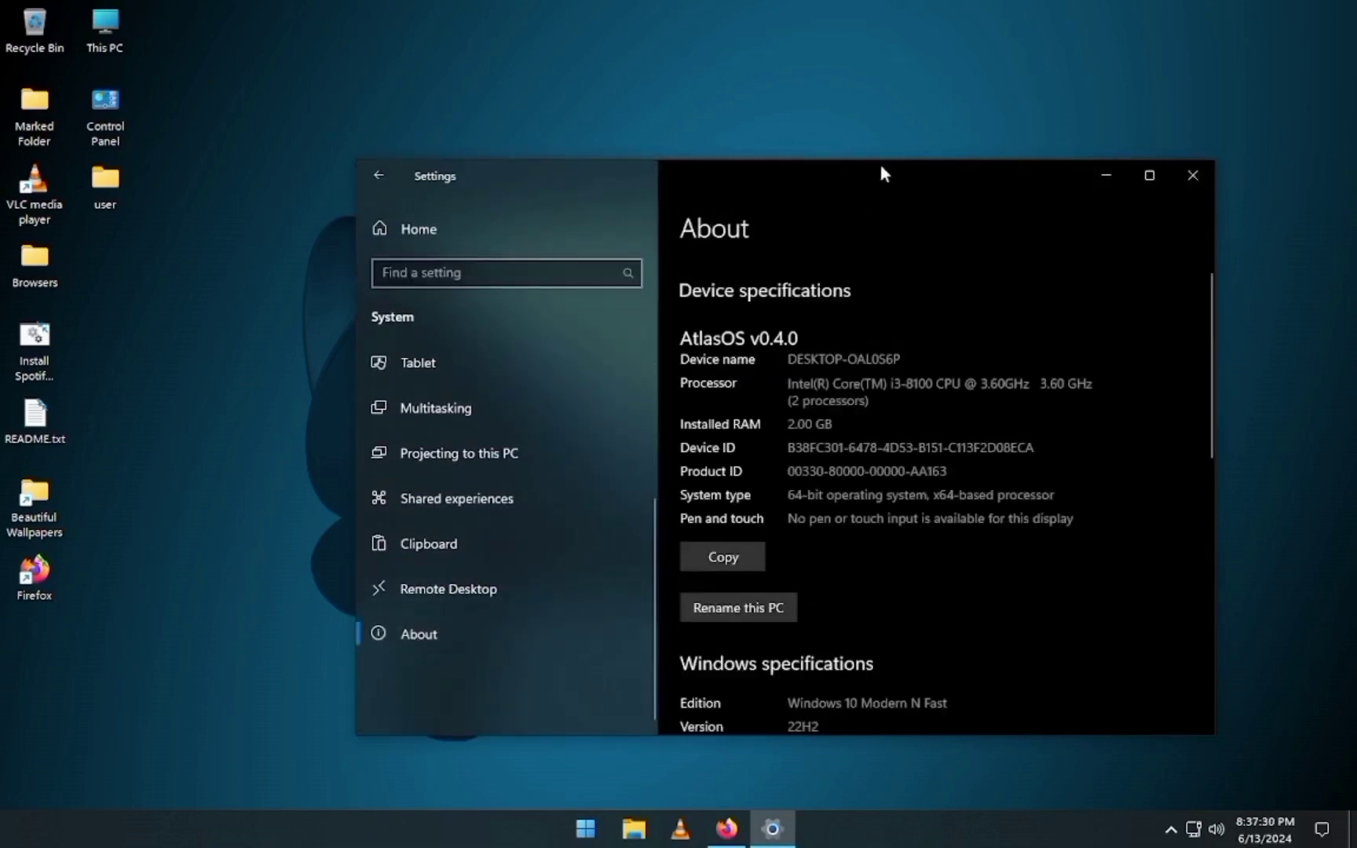
pyautogui.moveTo(877, 174); pyautogui.dragTo(796, 10)
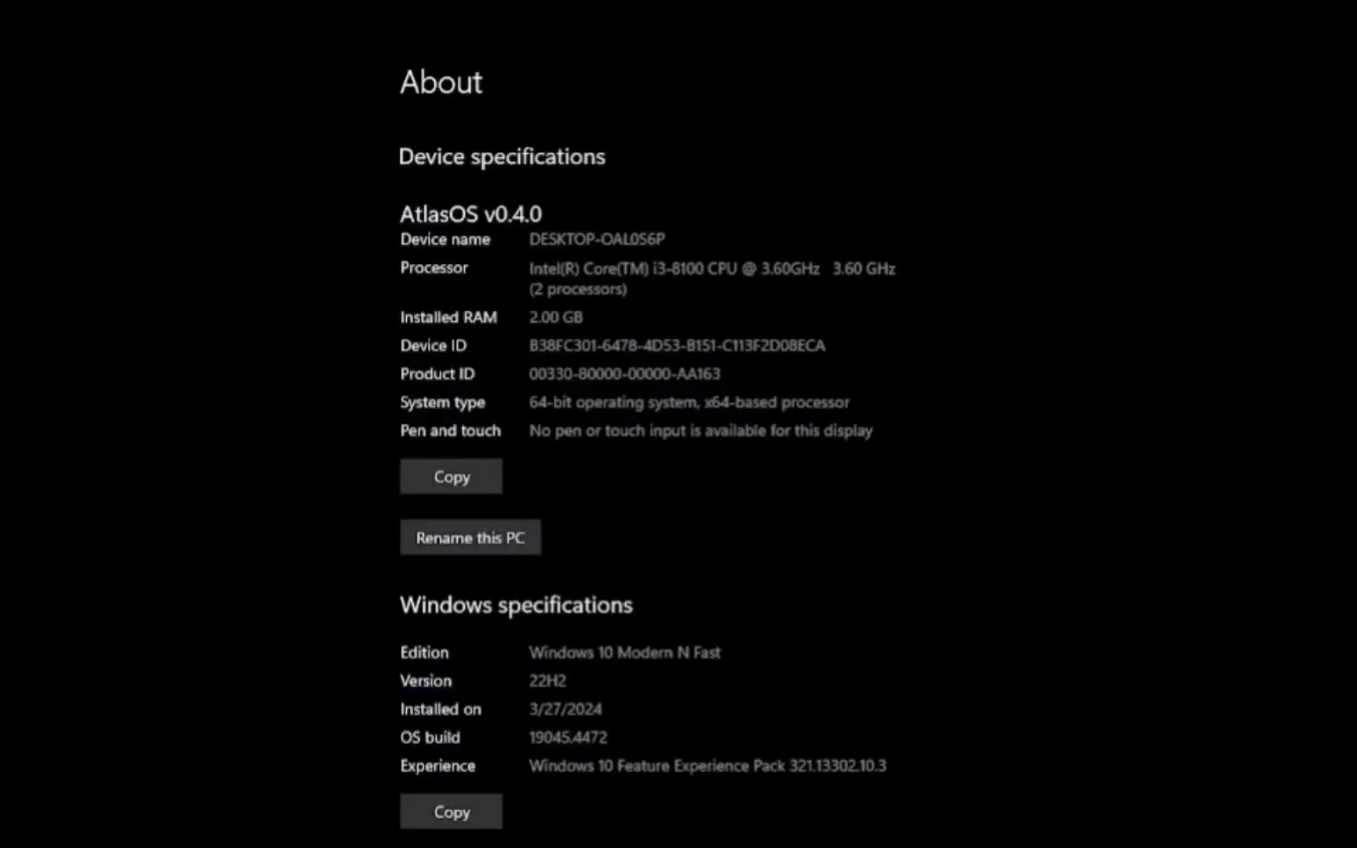
# Step: Review the device specifications, Windows specifications and support details on the About page, then close Settings
pyautogui.scroll(-3, 673, 782)
pyautogui.scroll(2, 673, 782)
pyautogui.scroll(-1, 673, 781)
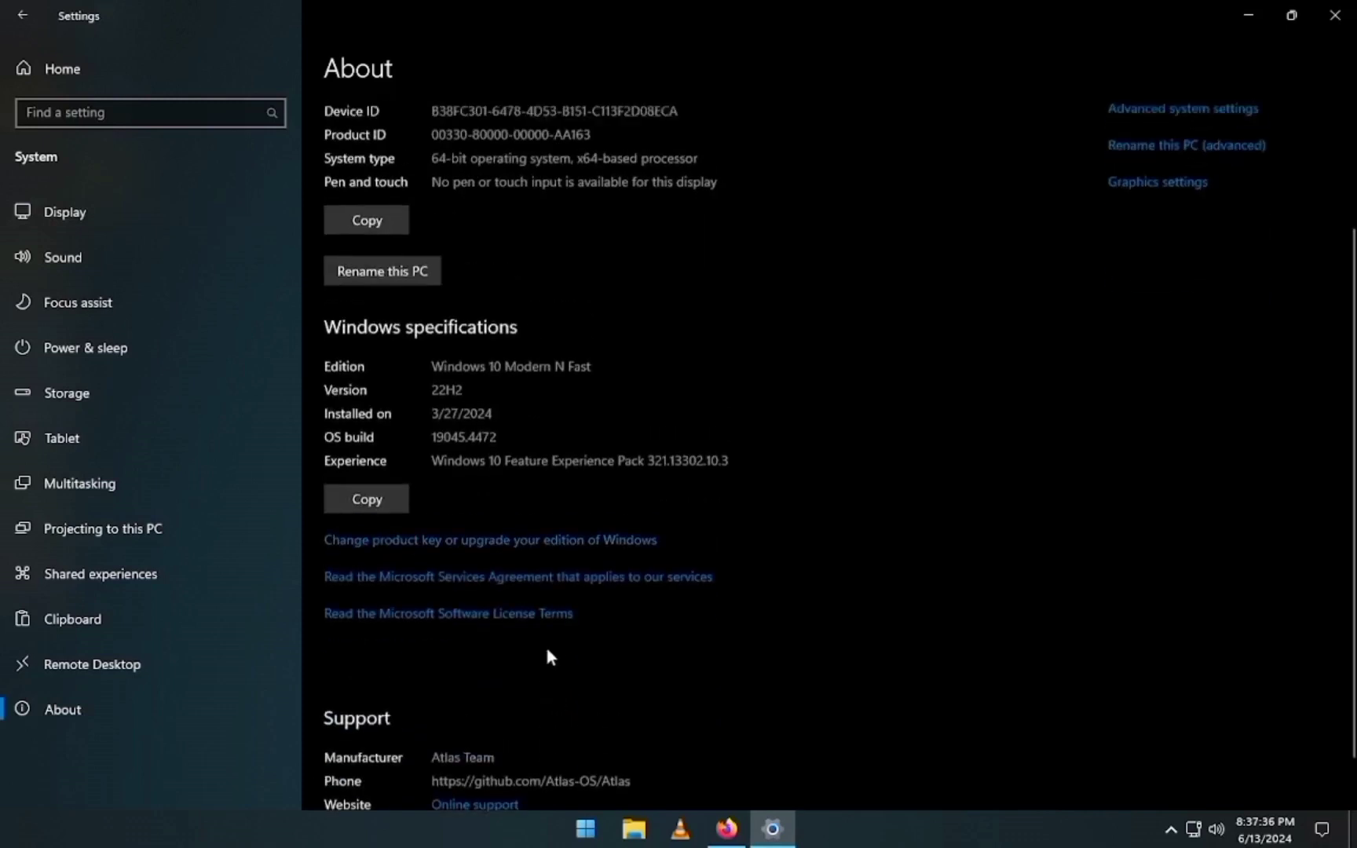
pyautogui.scroll(-3, 547, 646)
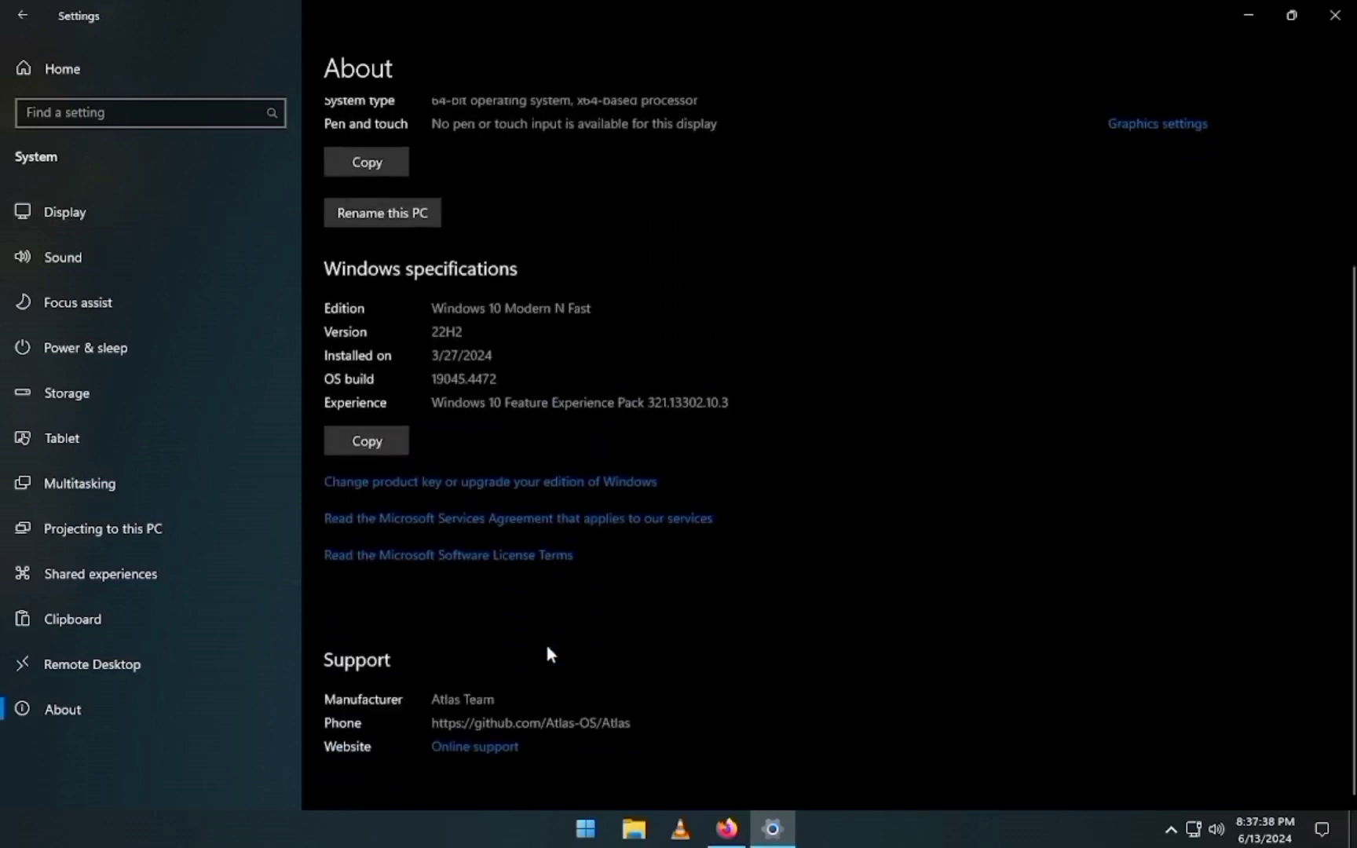
pyautogui.scroll(5, 547, 628)
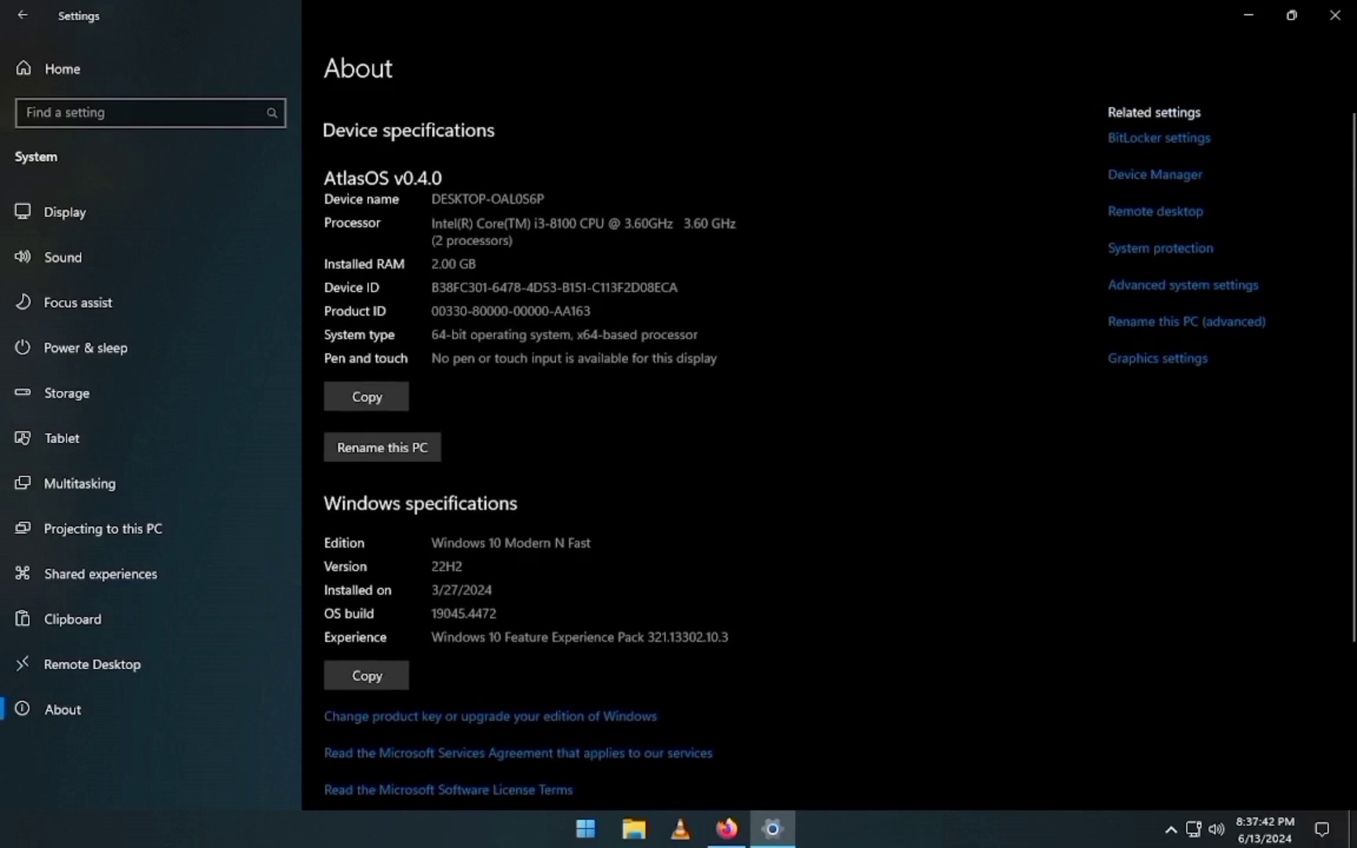
pyautogui.click(1336, 15)
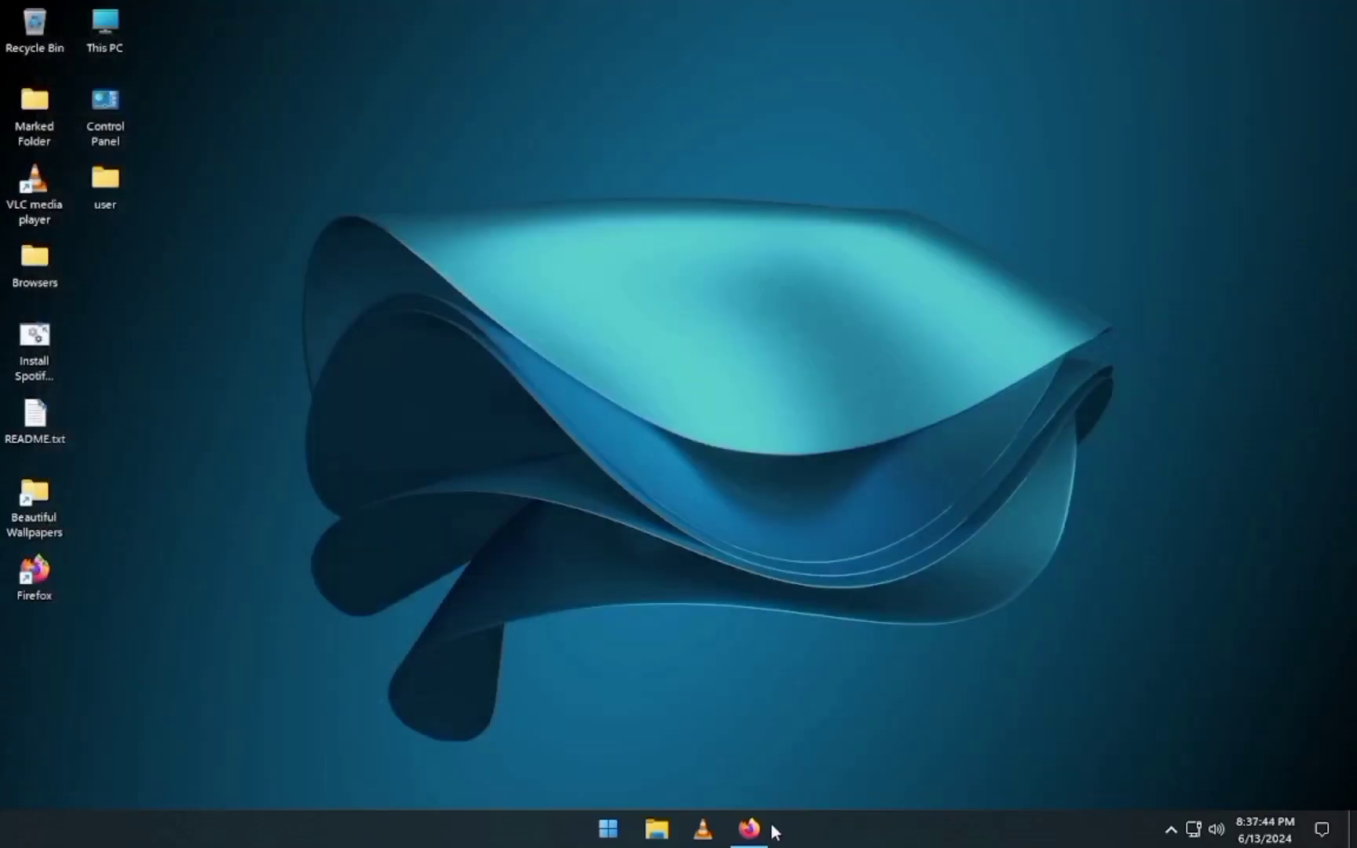
# Step: Complete the Firefox welcome setup, keeping the pin, default browser and import options selected, skip the remaining offers, and start browsing
pyautogui.click(756, 828)
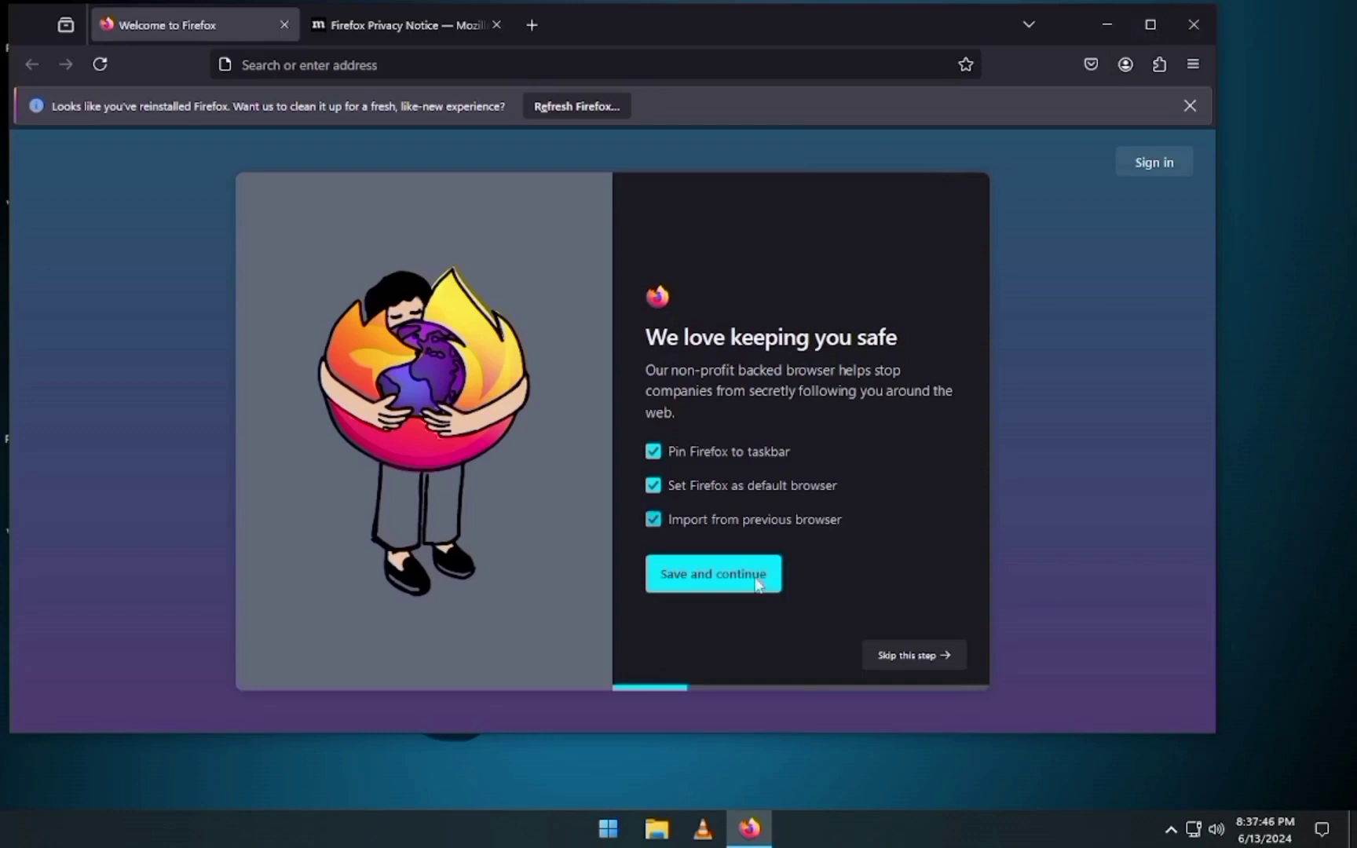
pyautogui.click(752, 581)
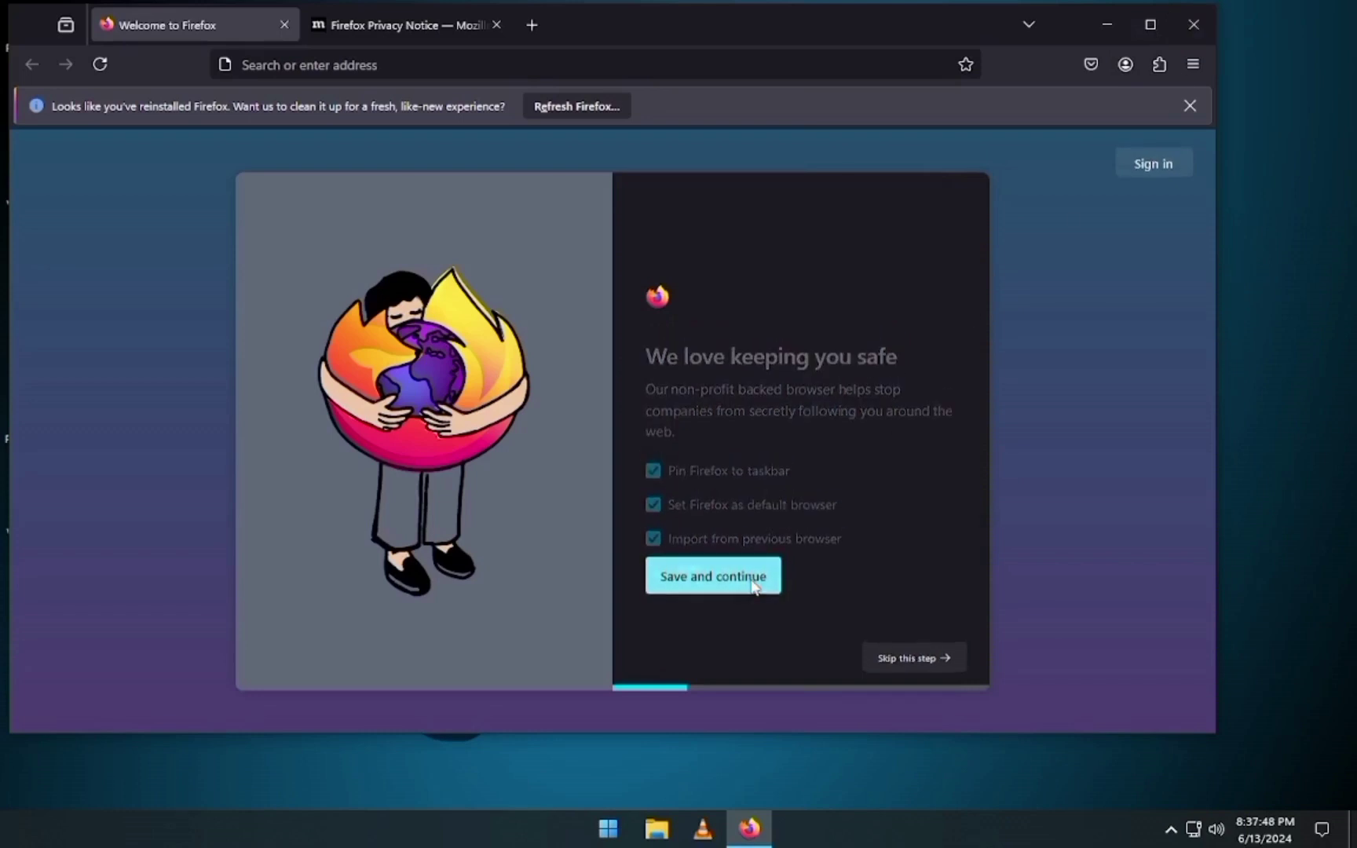
pyautogui.click(919, 658)
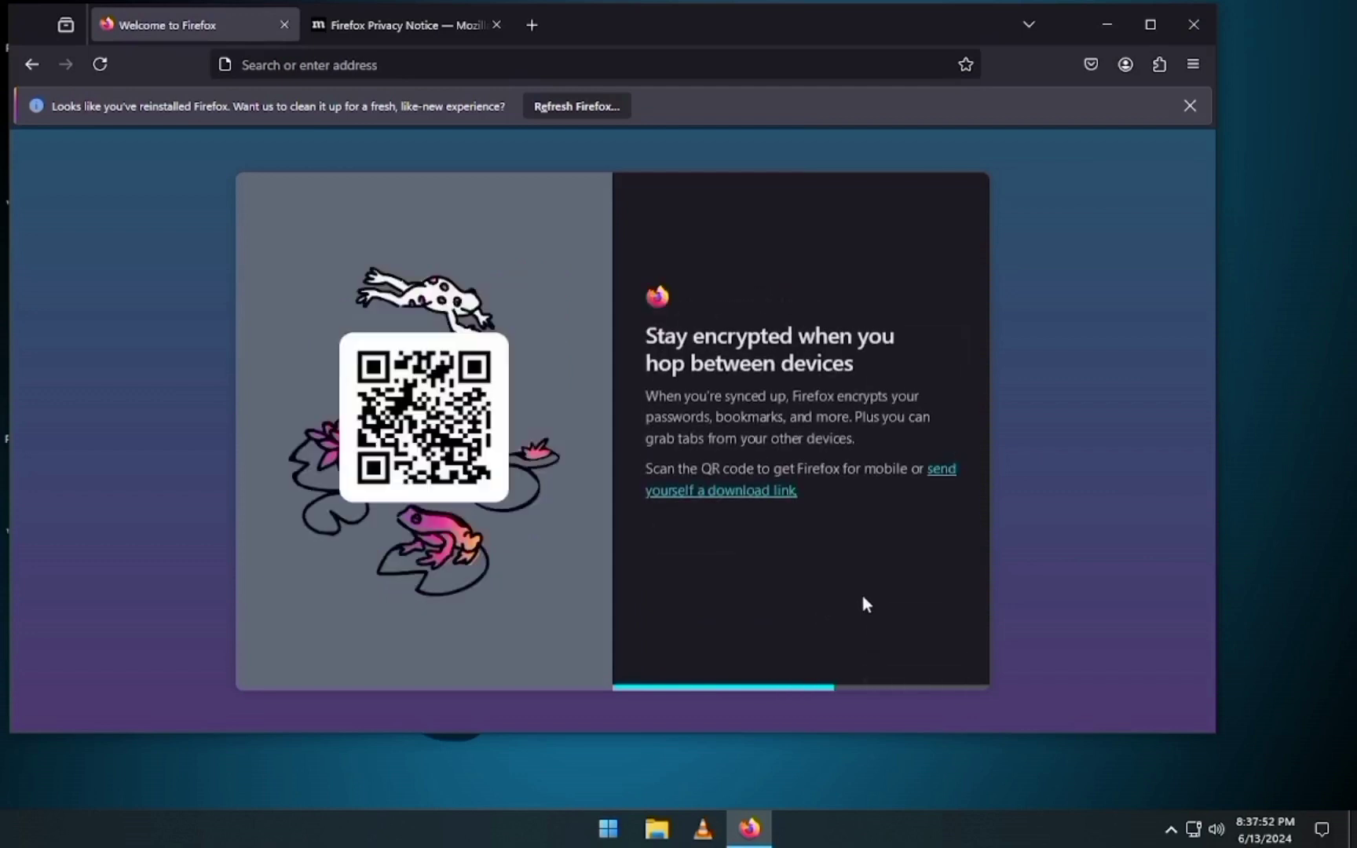
pyautogui.click(919, 652)
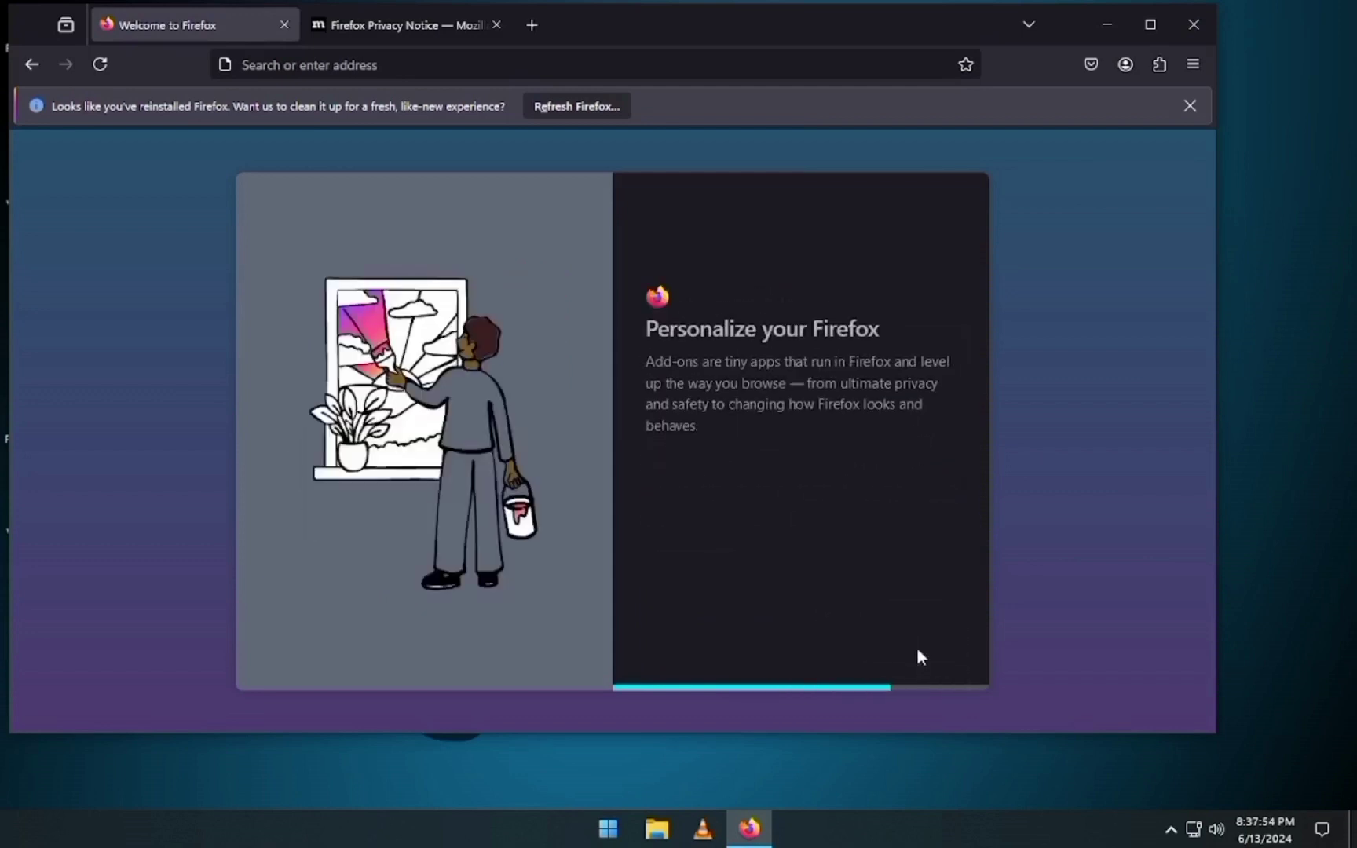
pyautogui.click(917, 651)
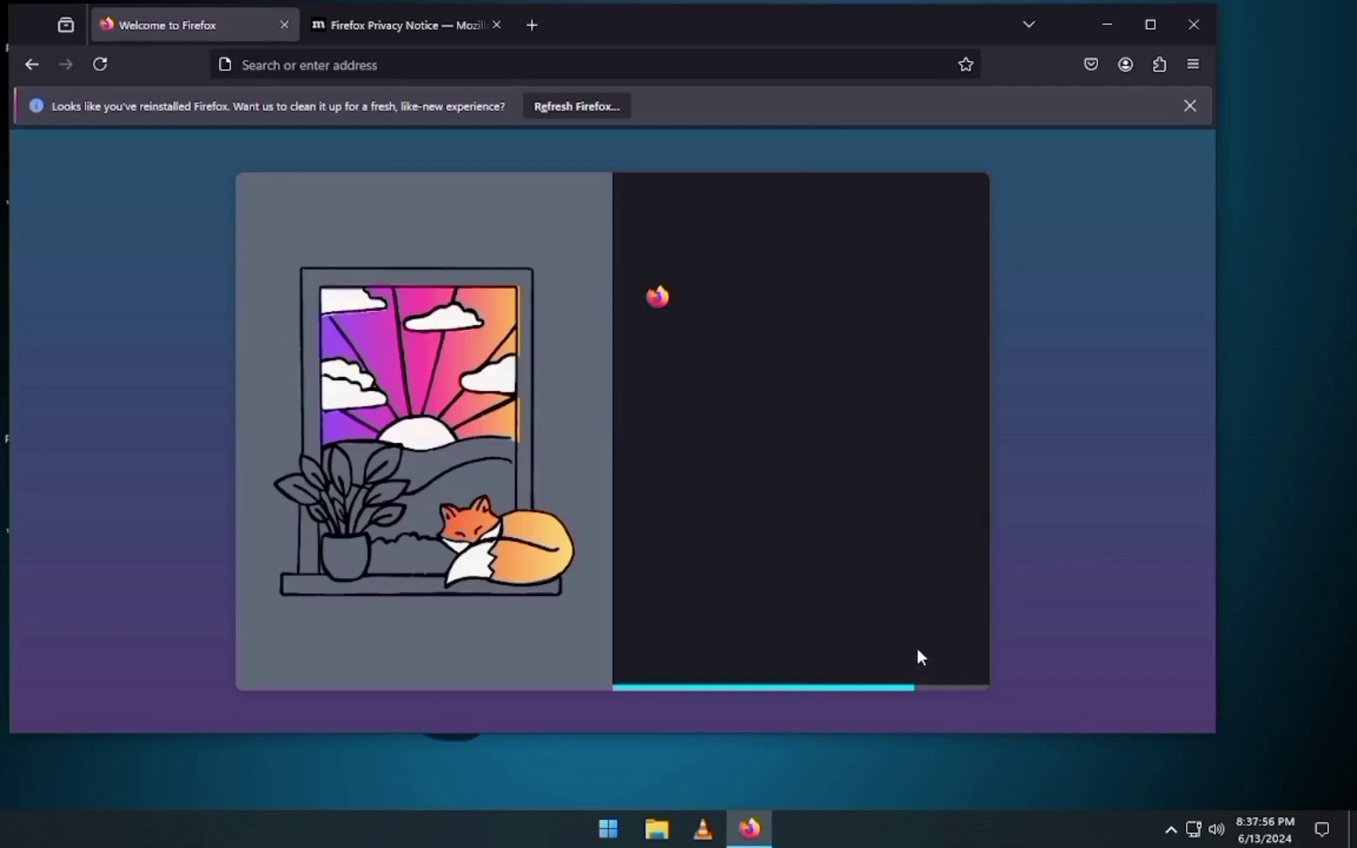
pyautogui.click(675, 503)
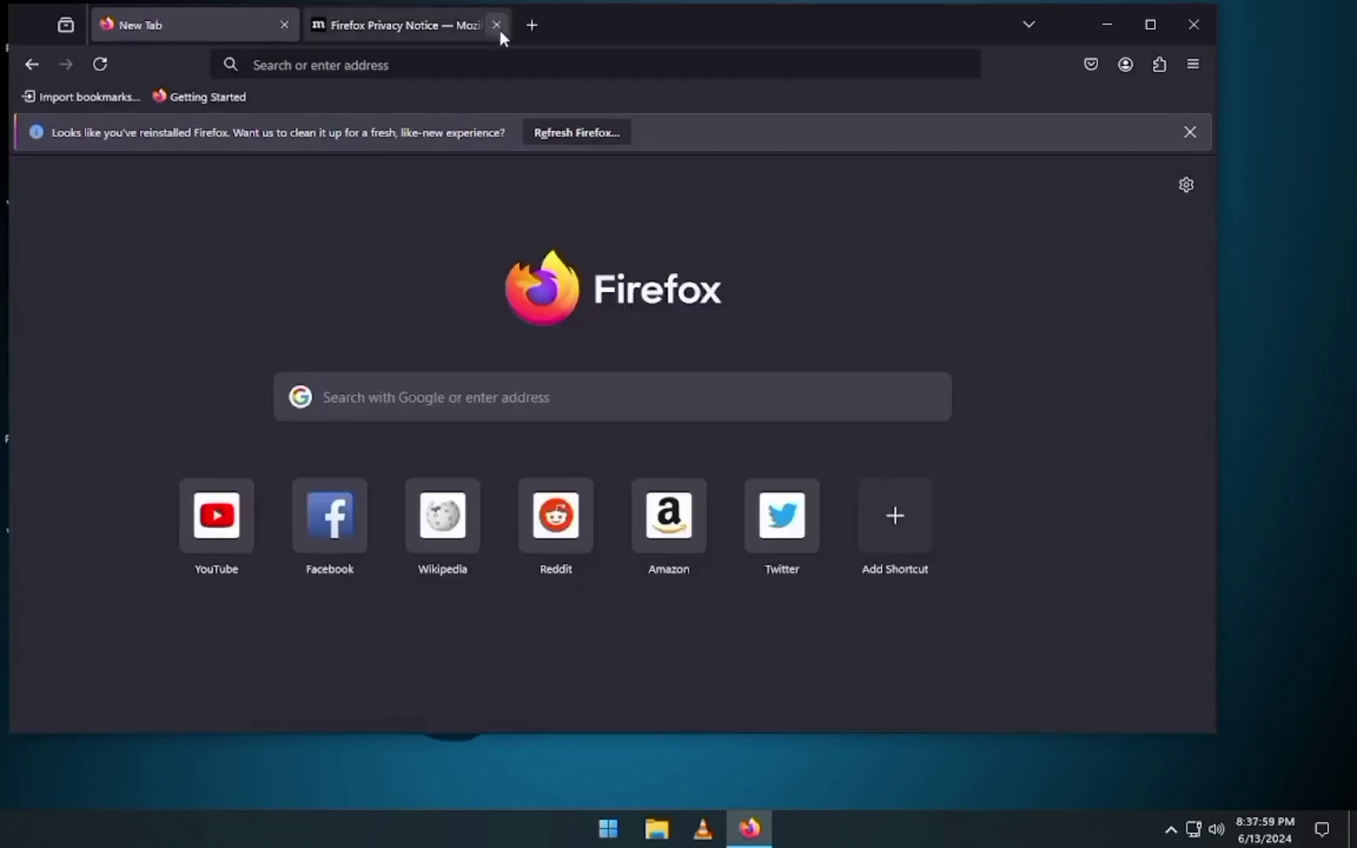
# Step: Close the Firefox Privacy Notice tab, reposition the browser window, and close Firefox
pyautogui.click(498, 25)
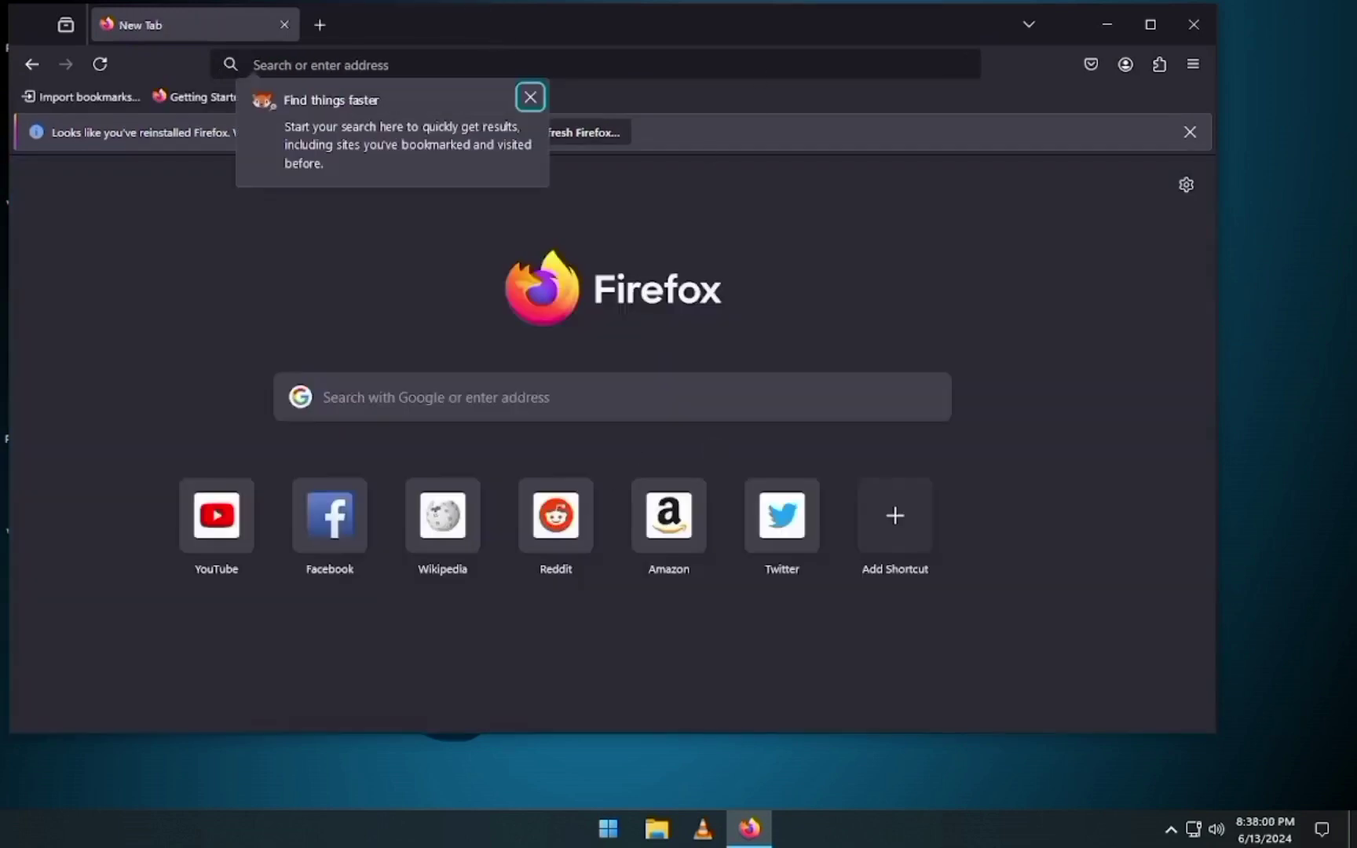
pyautogui.moveTo(672, 33); pyautogui.dragTo(703, 64)
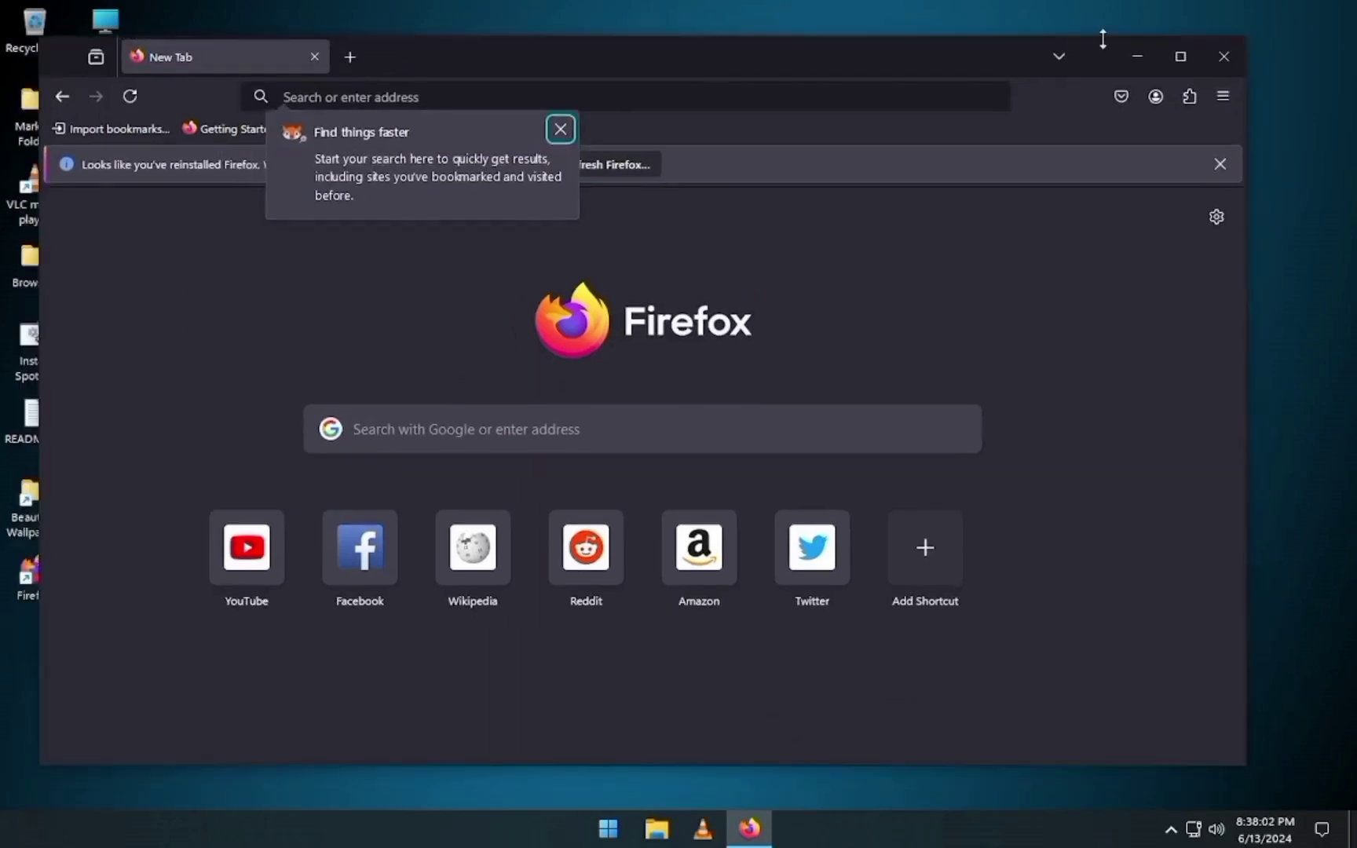
pyautogui.click(1209, 69)
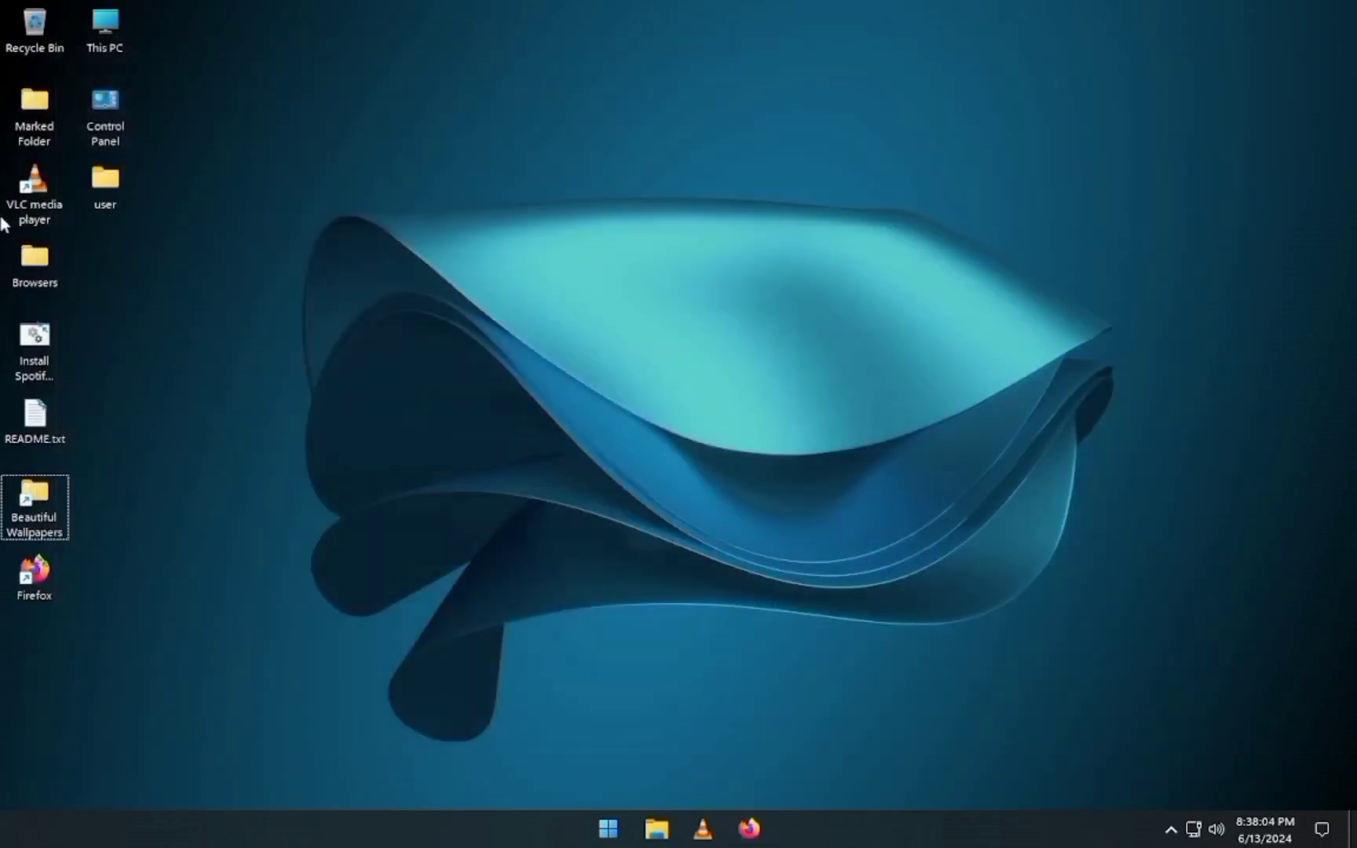
# Step: Run the Install Spotify Without ADS.bat script from the desktop and bring its administrator command window to the front
pyautogui.click(38, 339)
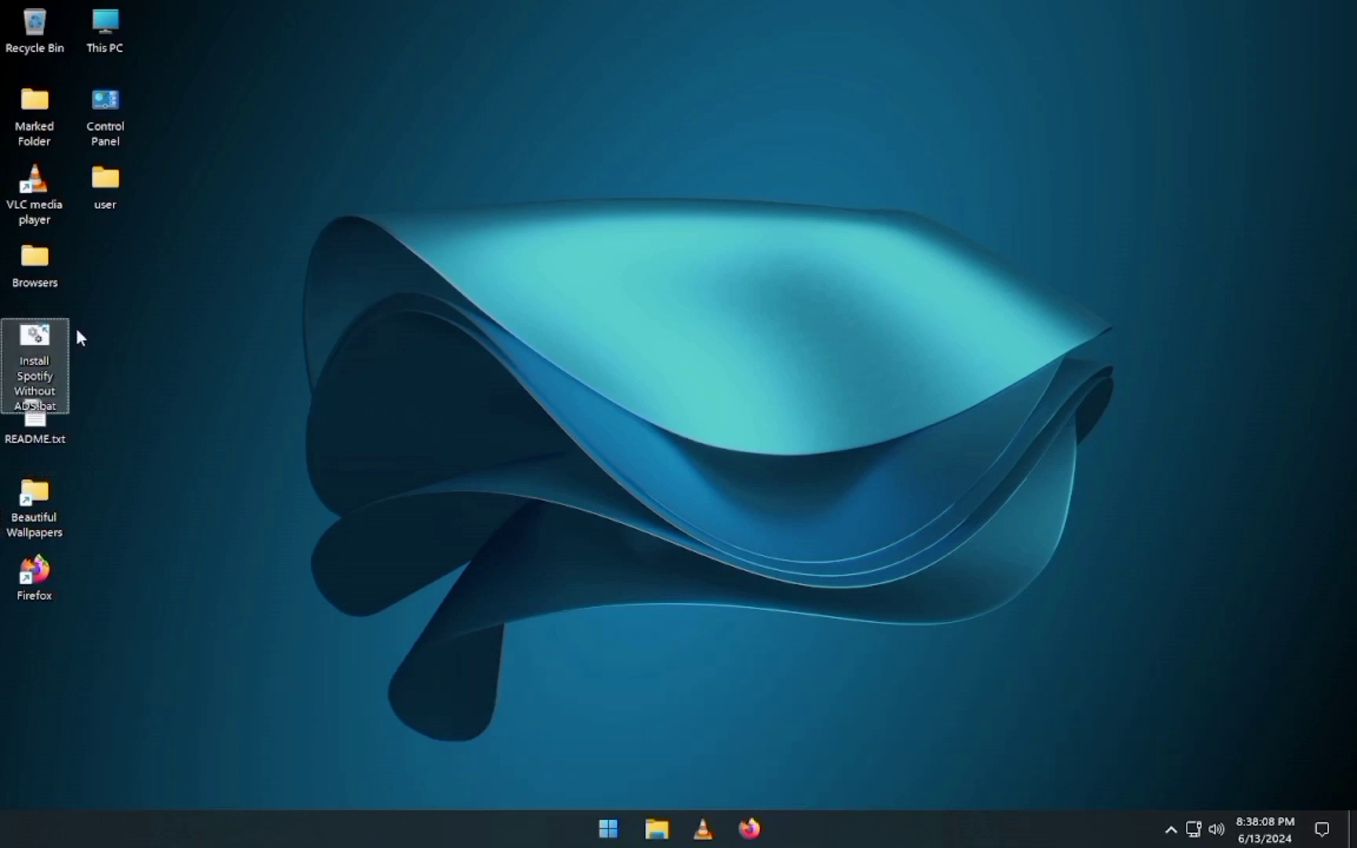
pyautogui.rightClick(46, 339)
pyautogui.click(103, 419)
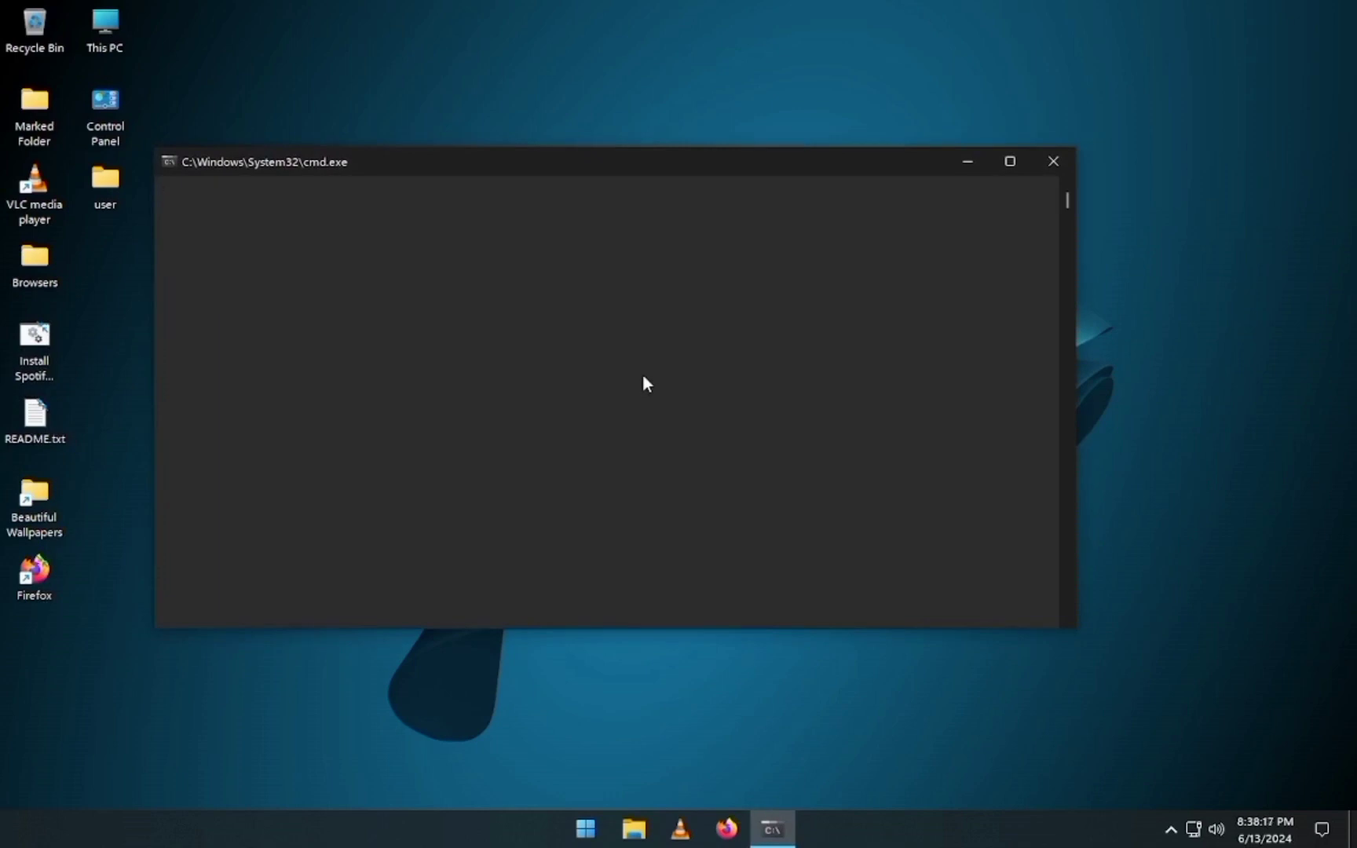
pyautogui.hotkey('alt', 'Tab')
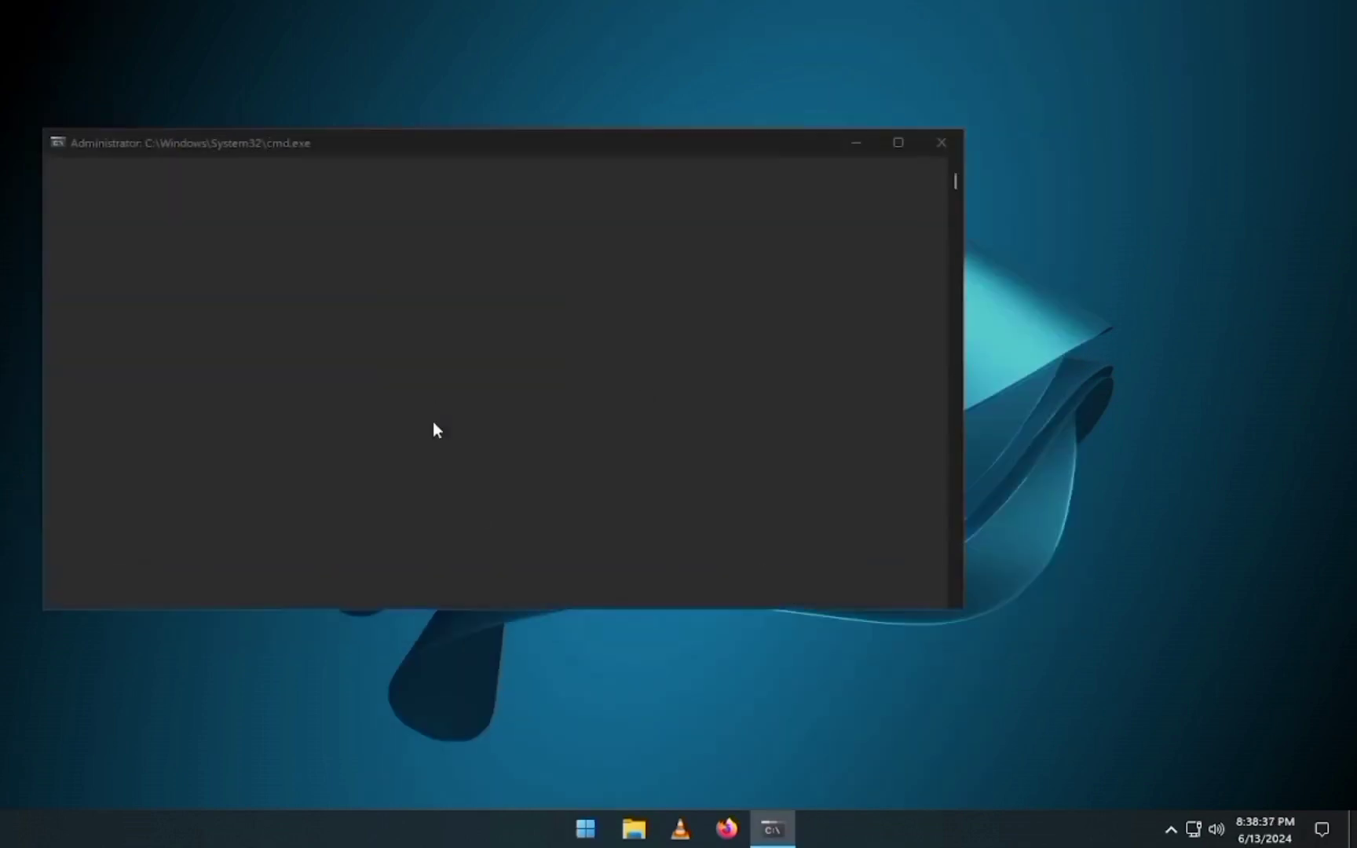
pyautogui.press('super+d')
pyautogui.click(773, 829)
pyautogui.click(1031, 412)
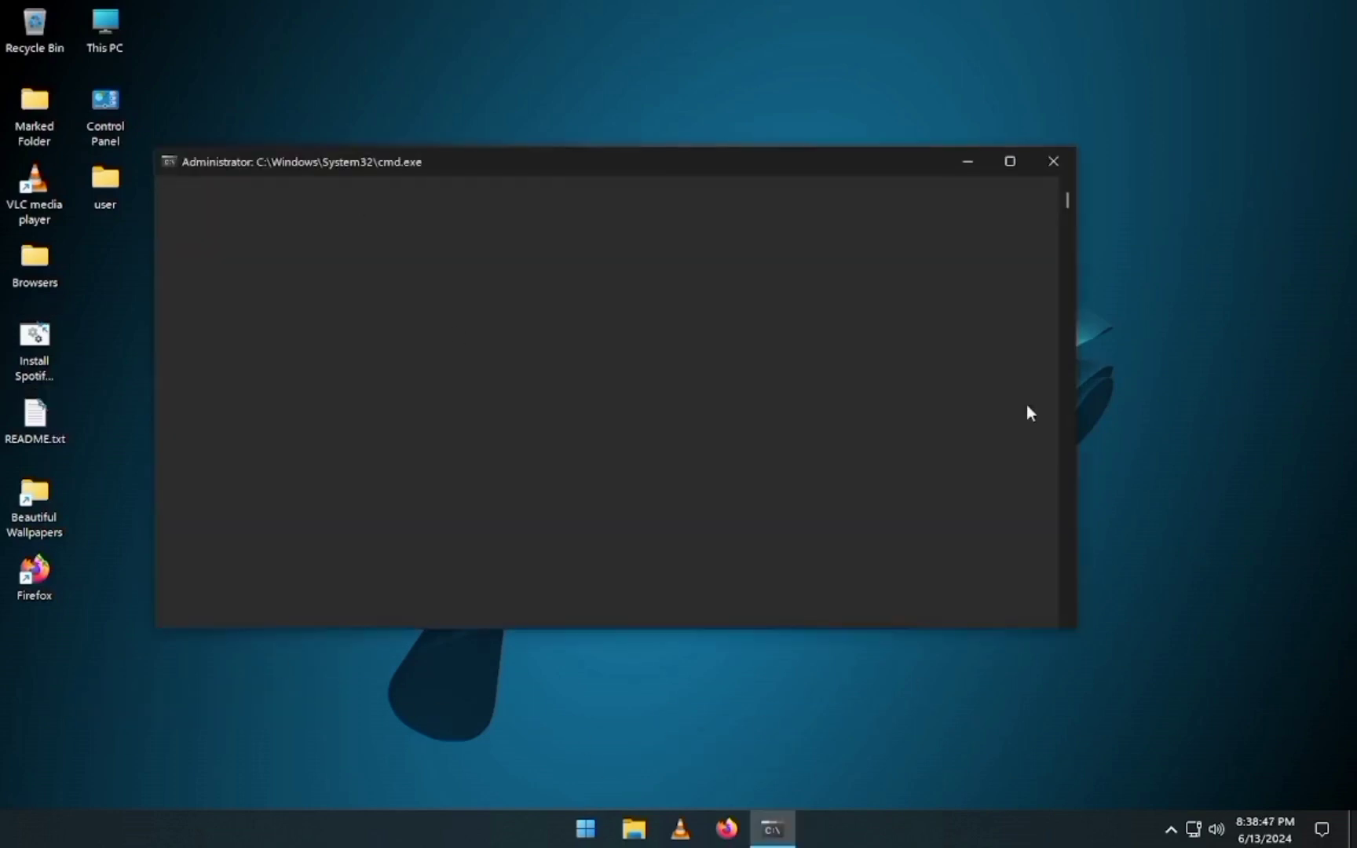
# Step: Launch VLC media player, move its window over the command window, and dismiss the Windows Security Alert
pyautogui.click(24, 202)
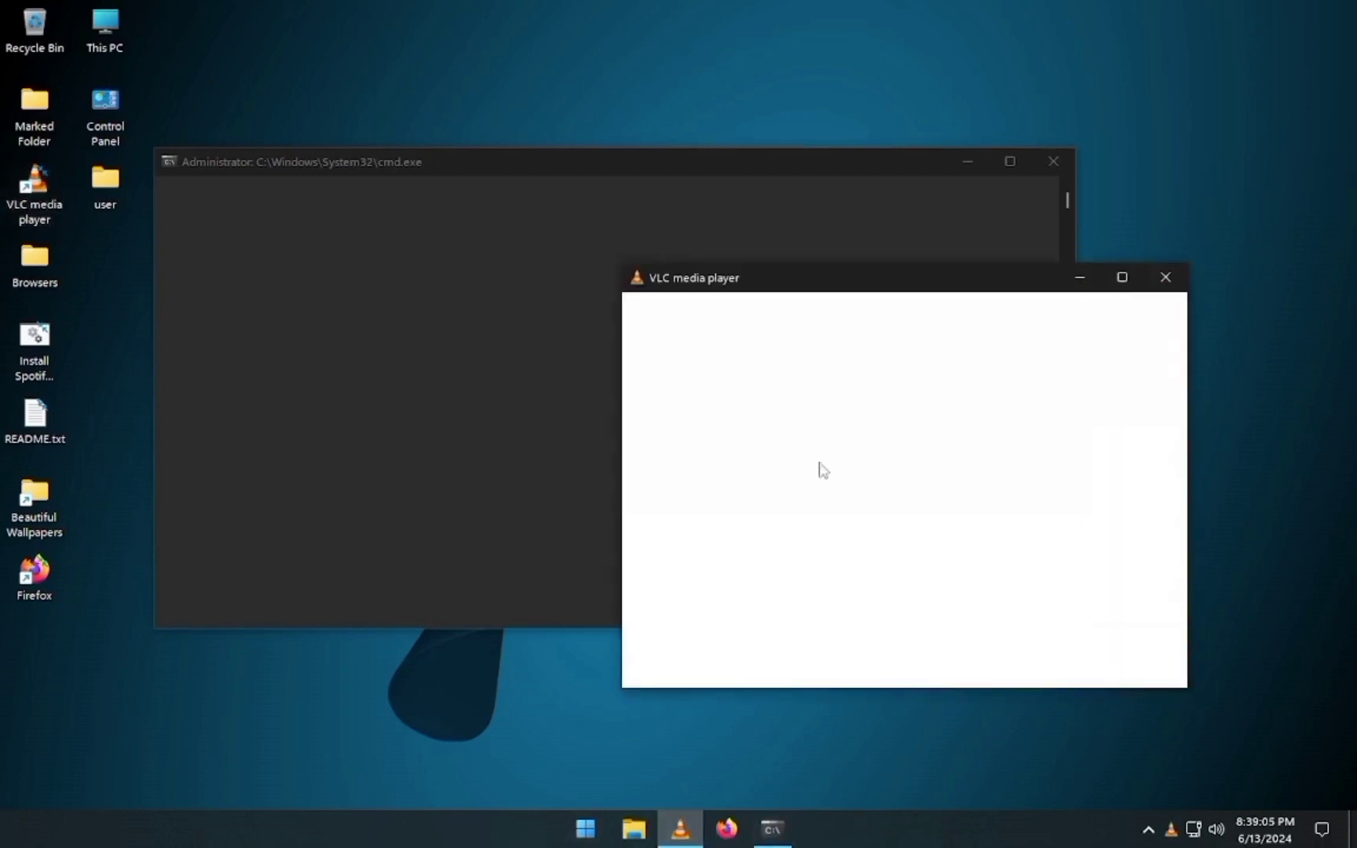
pyautogui.moveTo(769, 276); pyautogui.dragTo(515, 310)
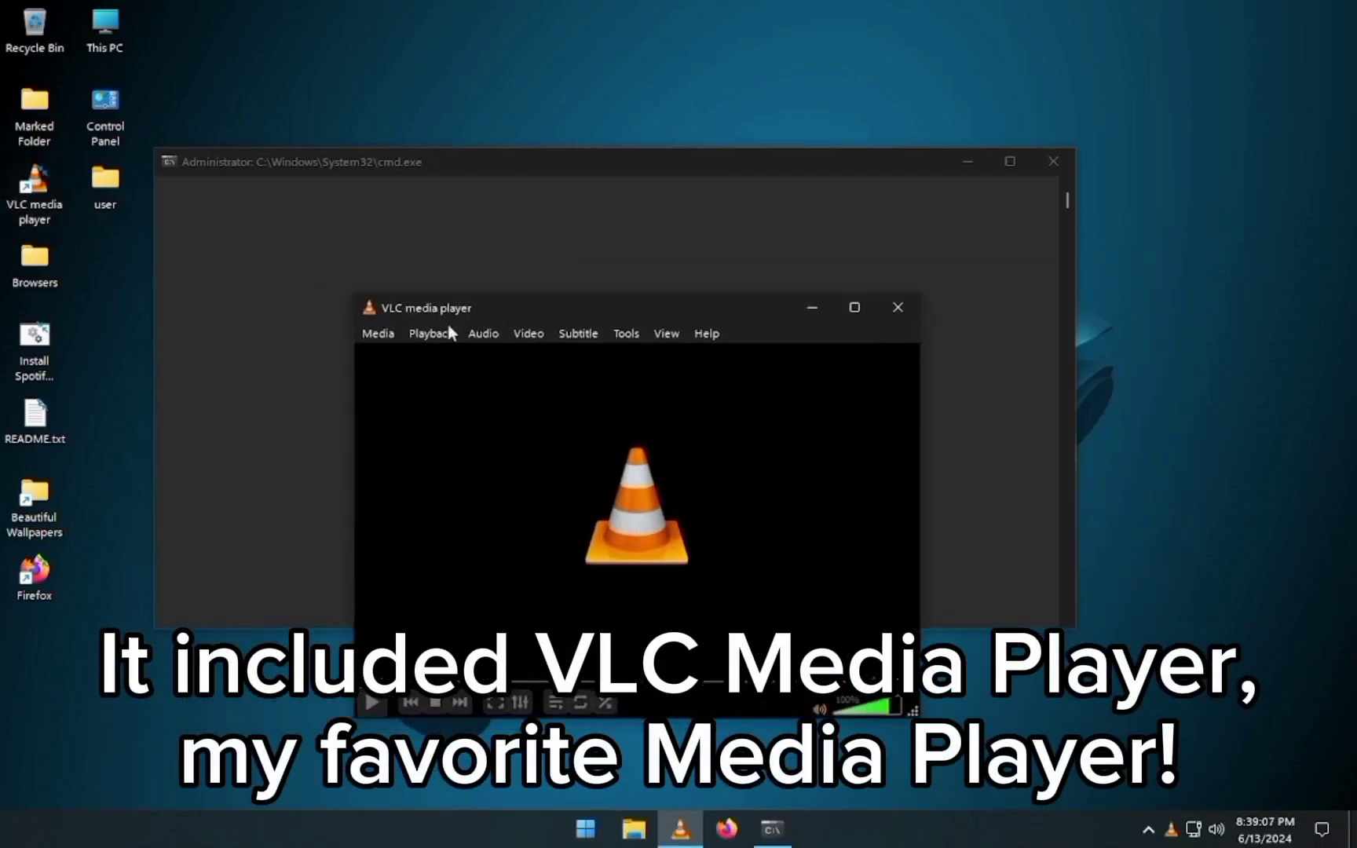
pyautogui.click(380, 334)
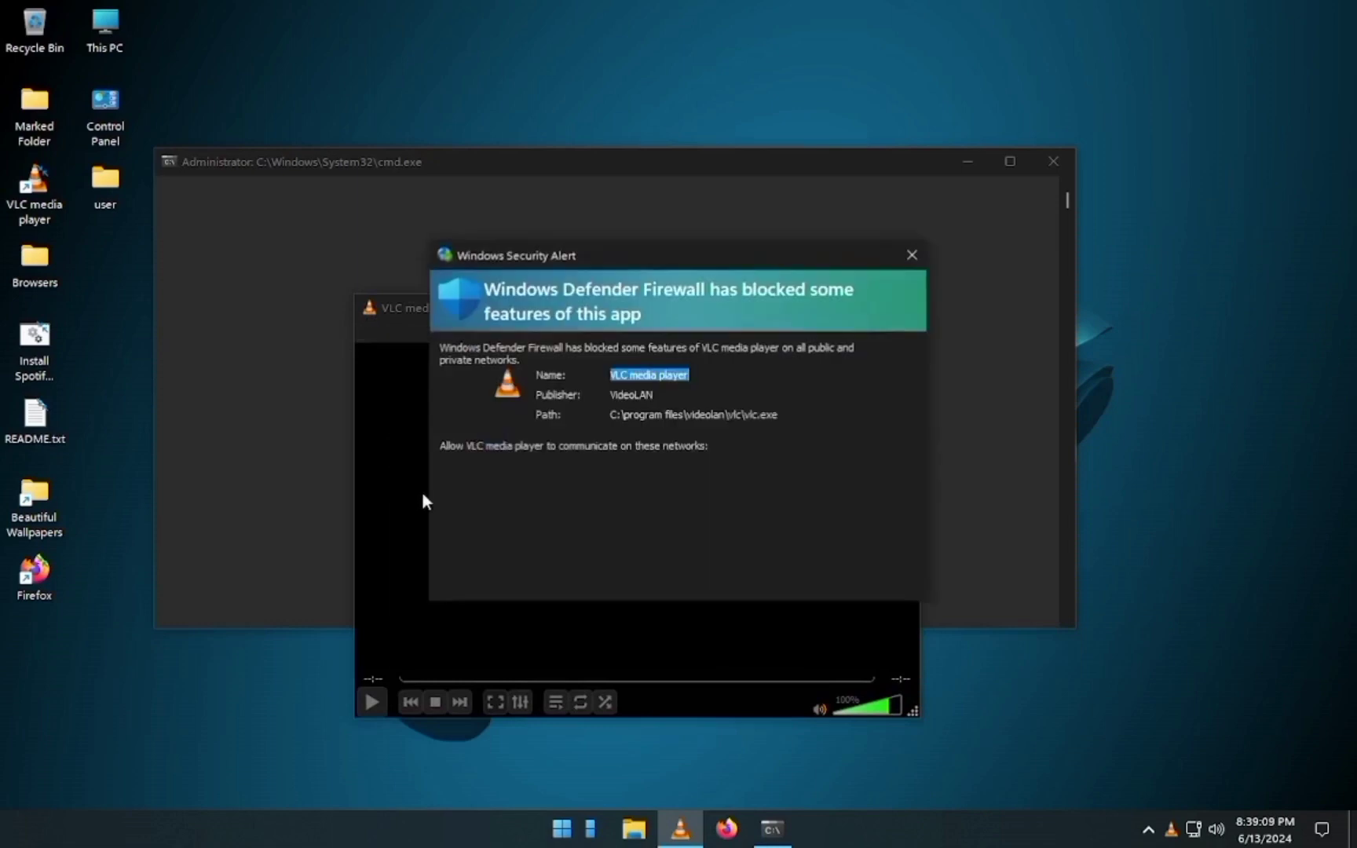
pyautogui.click(863, 678)
# Step: Check the version details in VLC's About window, close it, and close VLC media player
pyautogui.click(666, 333)
pyautogui.moveTo(719, 336)
pyautogui.click(724, 406)
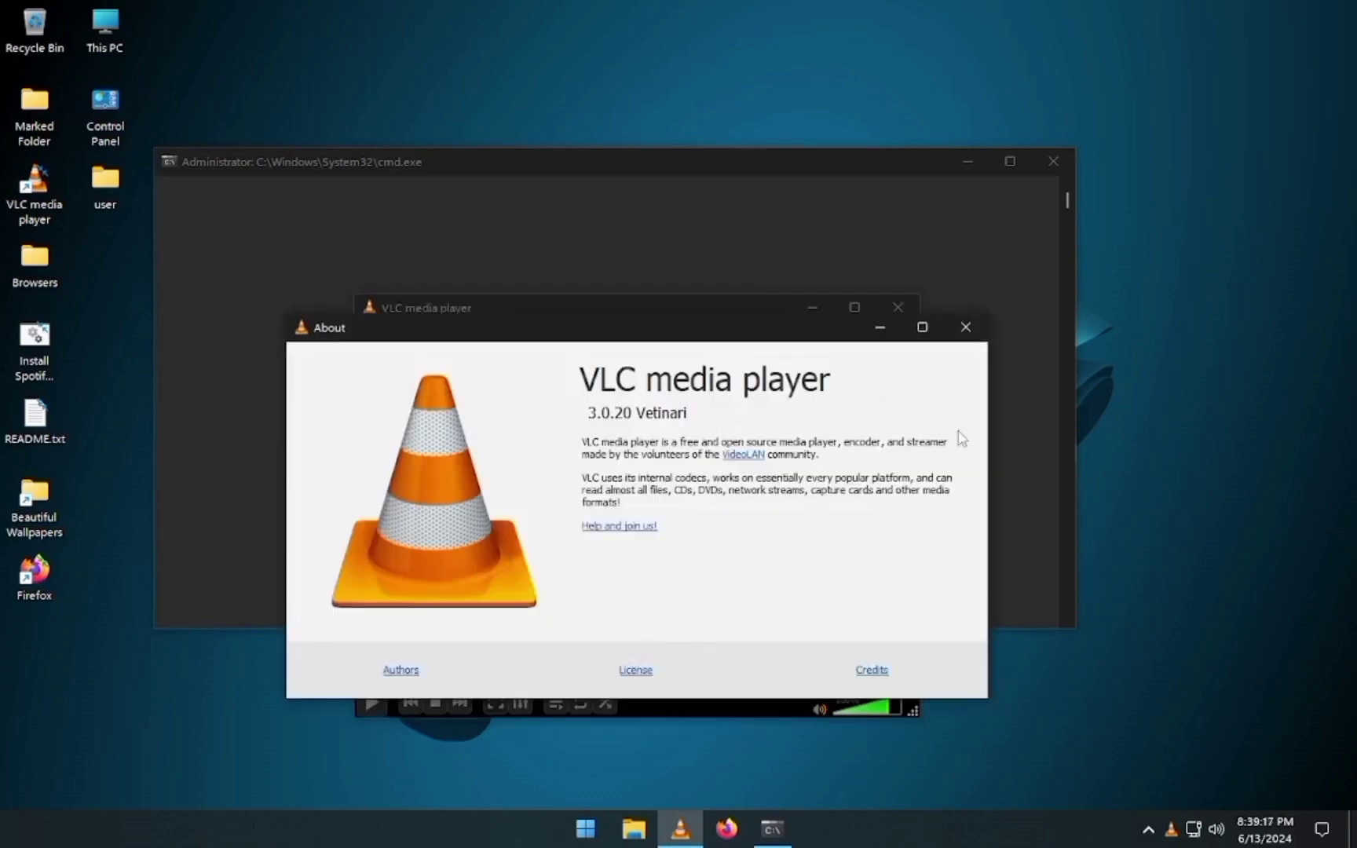
pyautogui.click(965, 326)
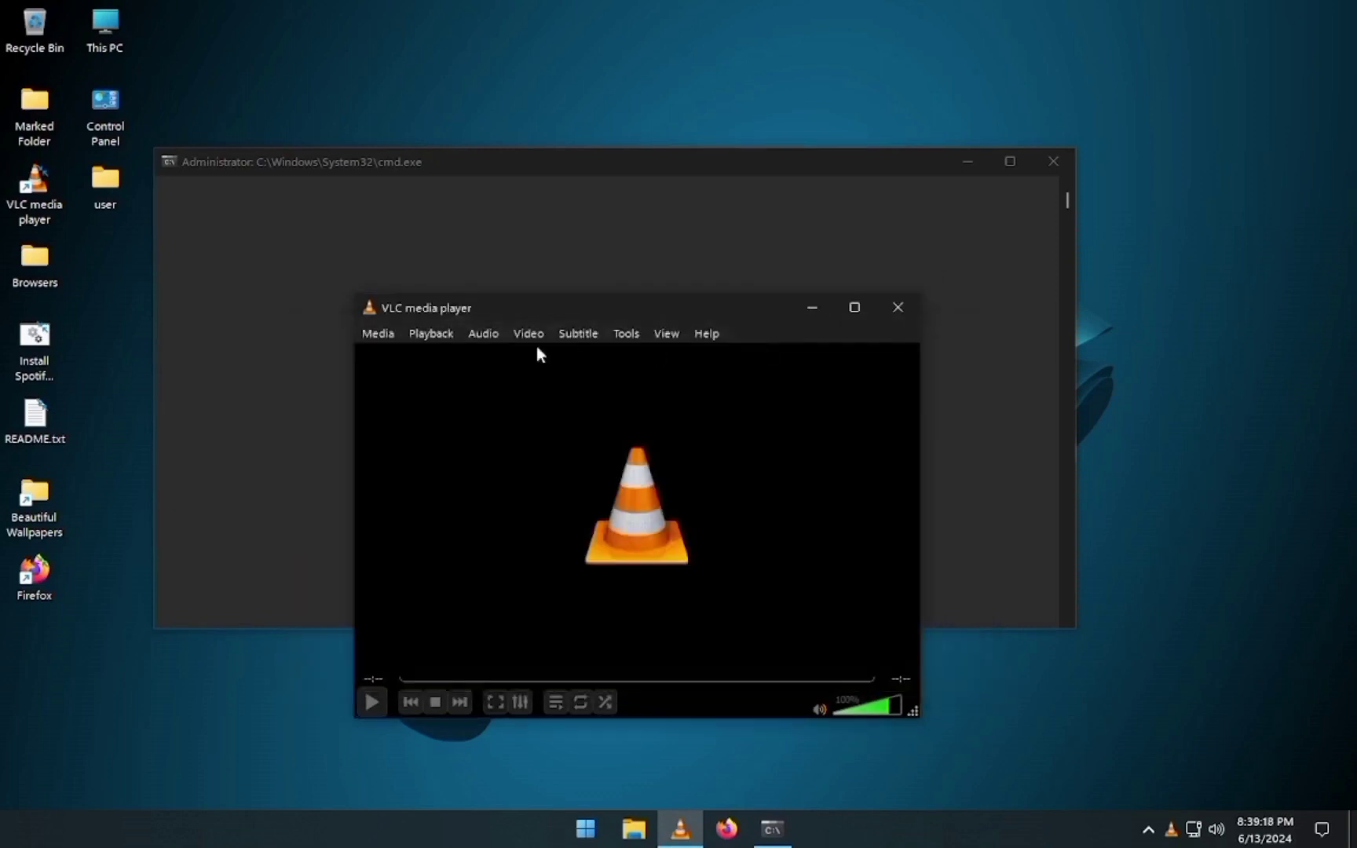
pyautogui.click(379, 333)
pyautogui.click(557, 302)
pyautogui.click(897, 307)
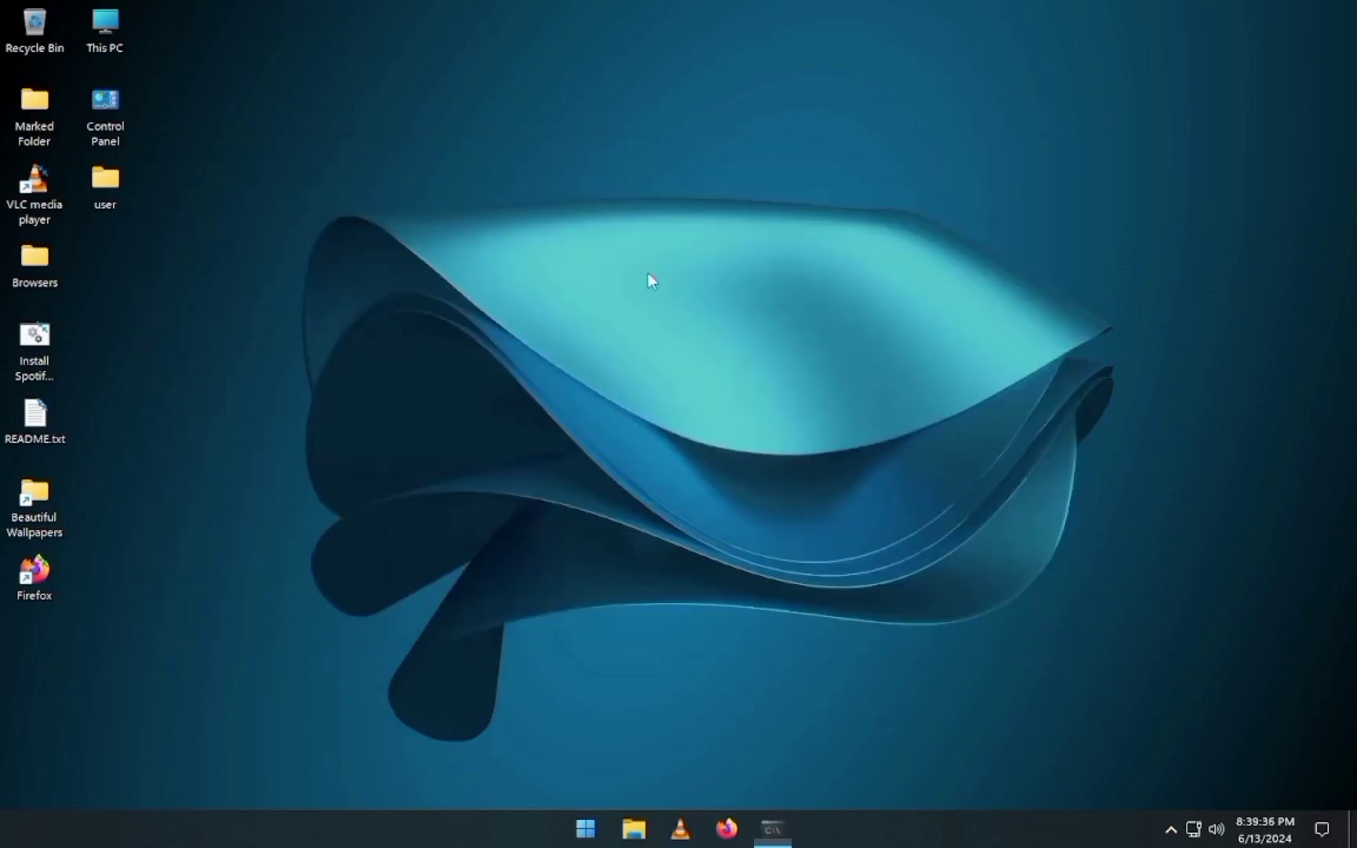
# Step: Browse the installed apps in the Start menu, open Notepad to view README.txt, and close it
pyautogui.click(613, 828)
pyautogui.scroll(1, 582, 749)
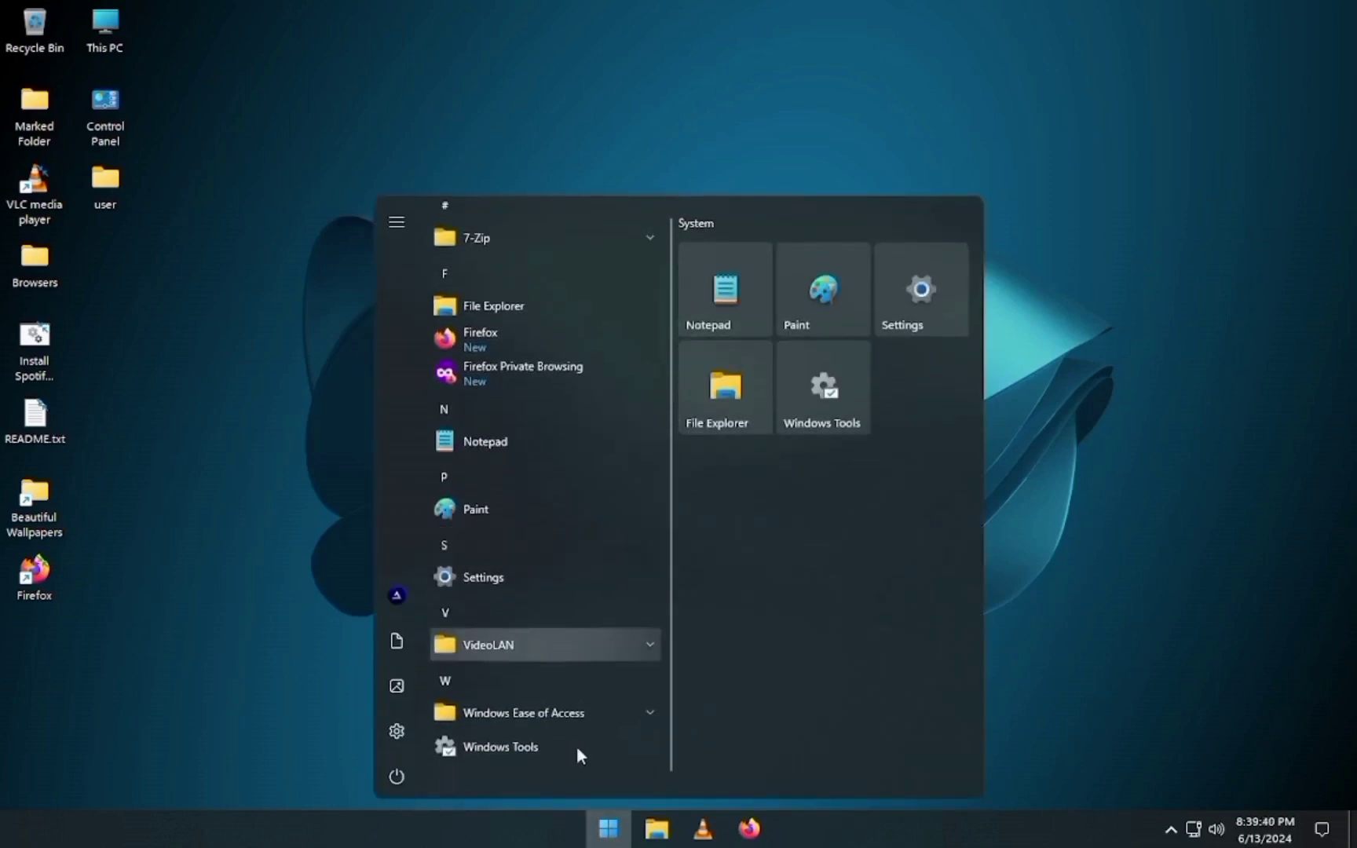
pyautogui.click(745, 288)
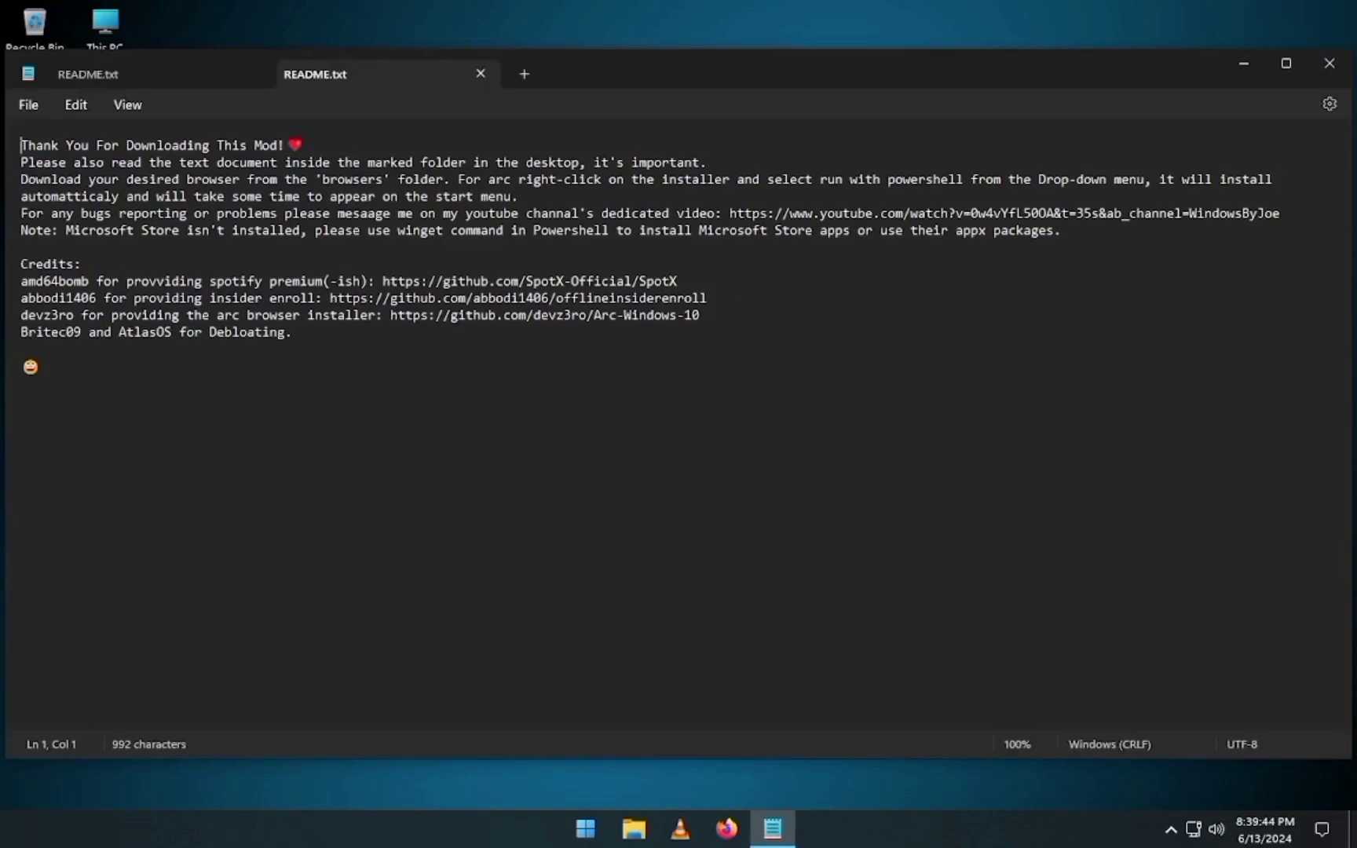
pyautogui.hotkey('alt', 'F4')
# Step: Open Paint, brush a rough black face with two vertical eye strokes and a wide curved mouth, and close Paint without saving
pyautogui.press('super')
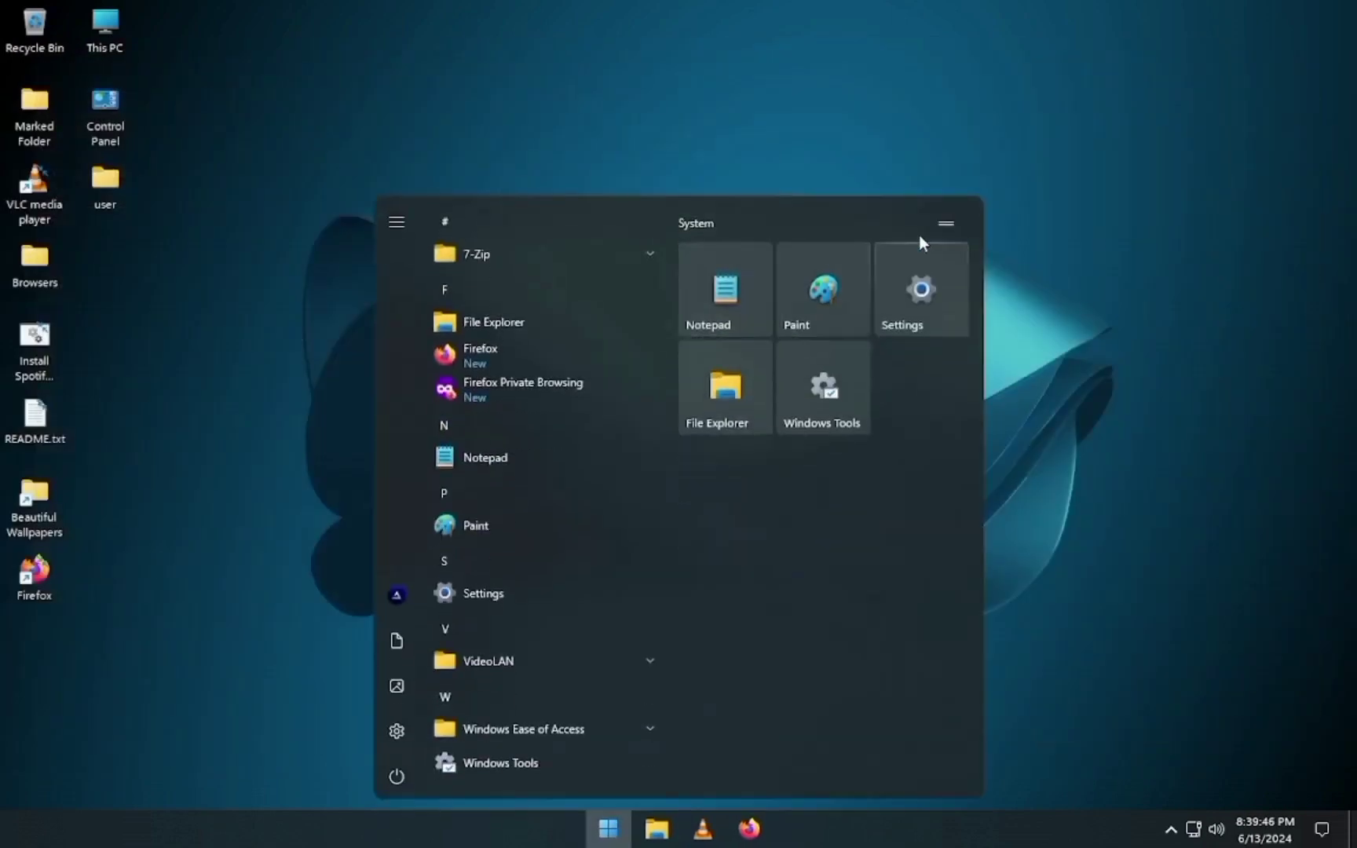
pyautogui.click(839, 260)
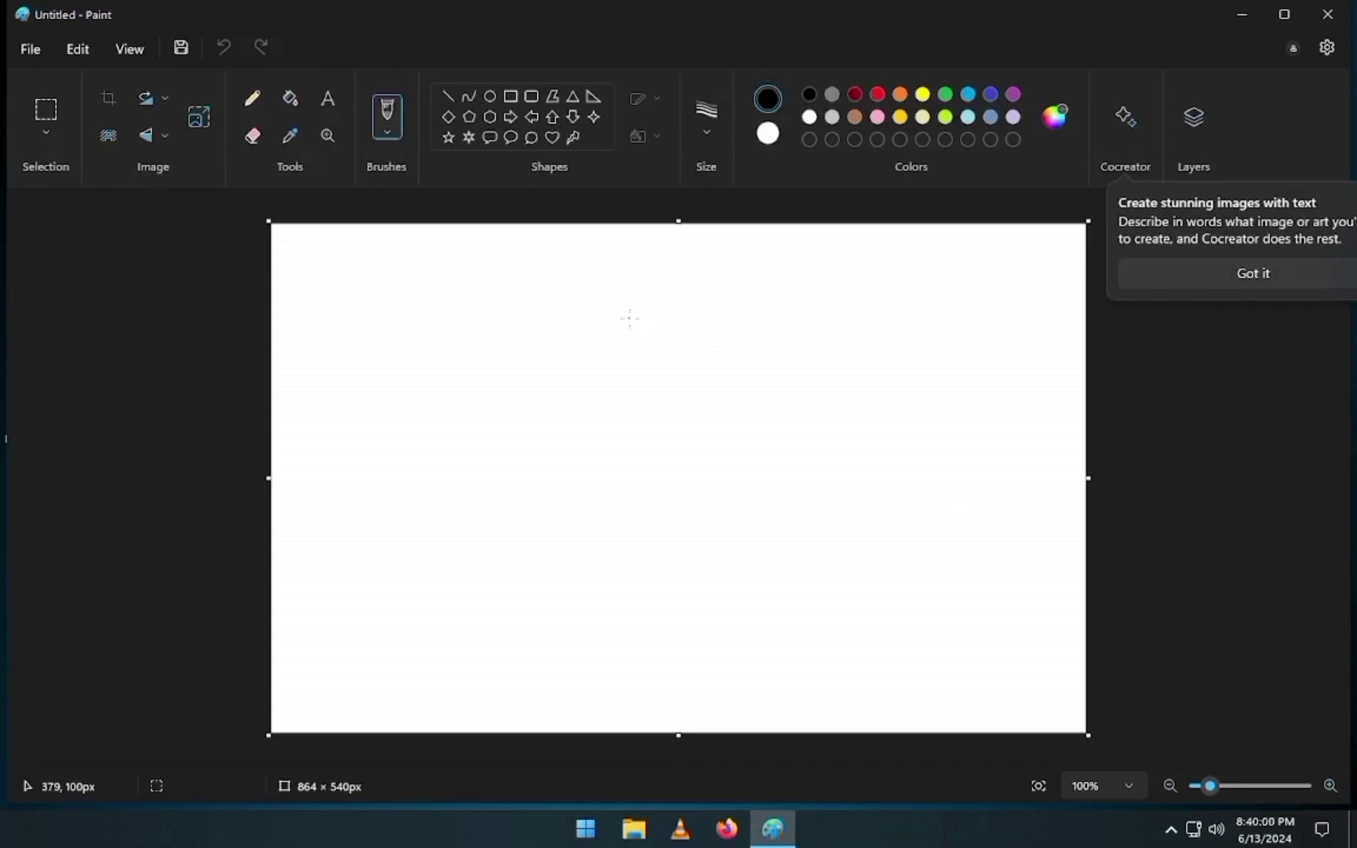
pyautogui.moveTo(426, 273); pyautogui.dragTo(389, 465)
pyautogui.moveTo(767, 322); pyautogui.dragTo(775, 446)
pyautogui.moveTo(344, 450)
pyautogui.mouseDown()
pyautogui.moveTo(560, 621)
pyautogui.moveTo(942, 448)
pyautogui.mouseUp()
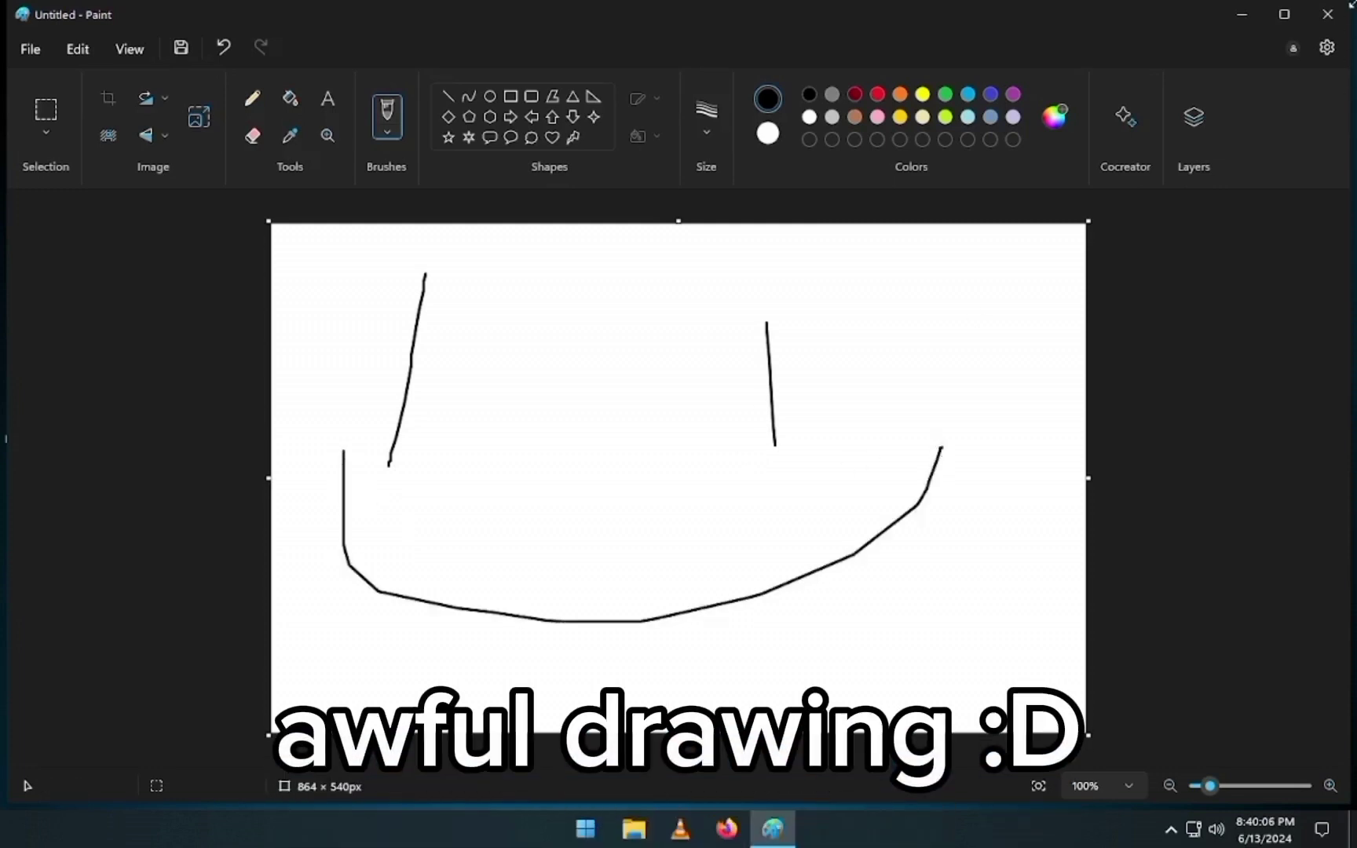
pyautogui.click(1326, 16)
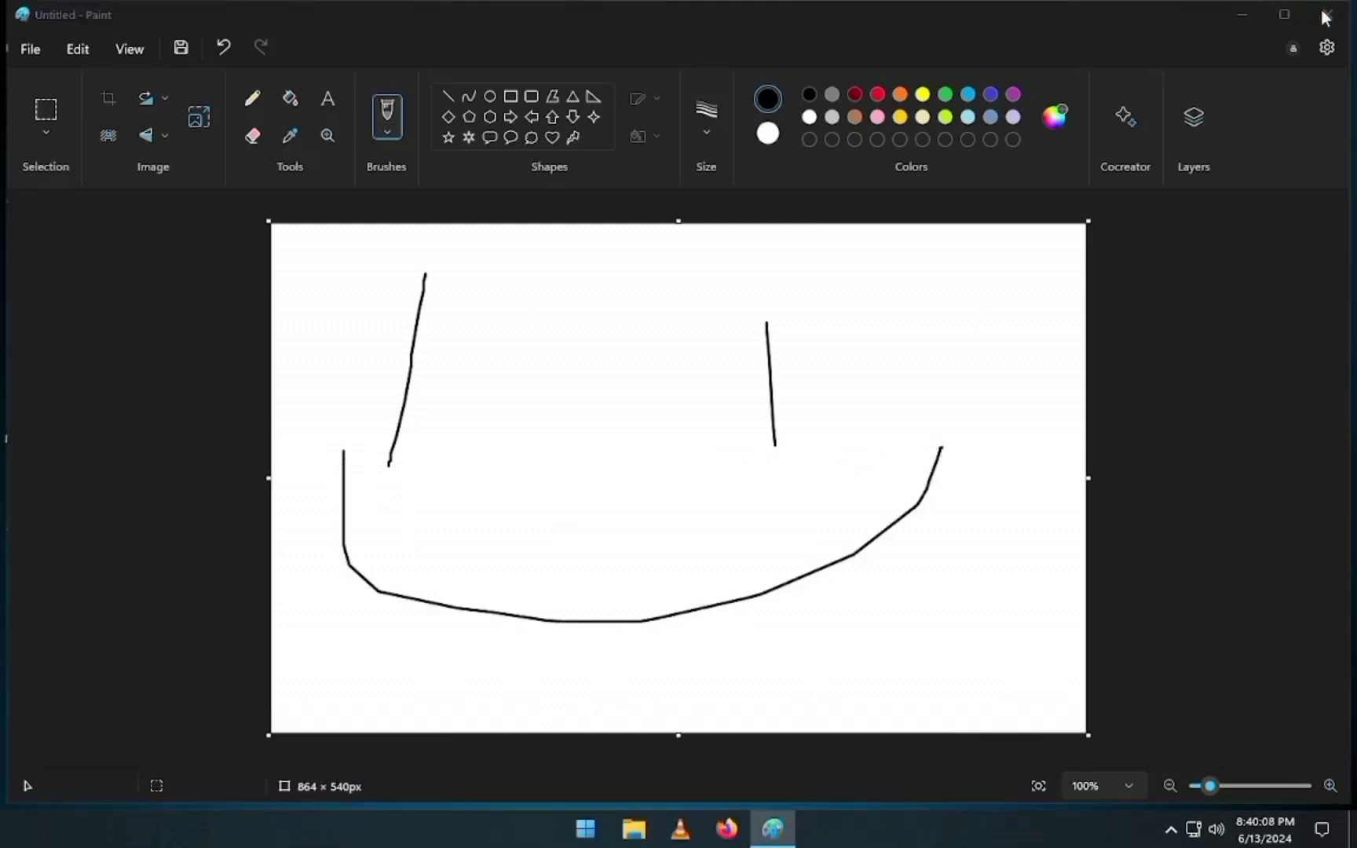
pyautogui.click(683, 478)
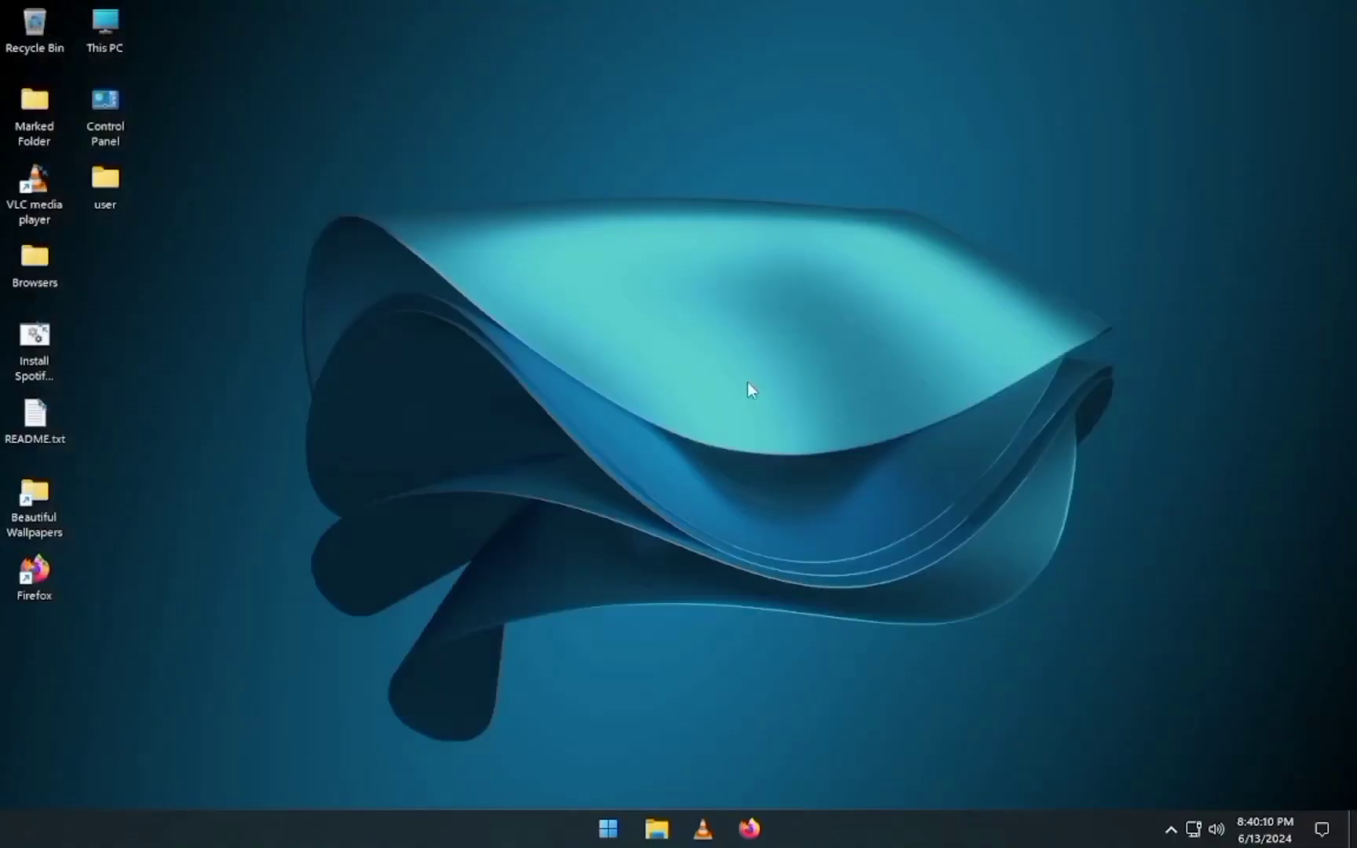
pyautogui.press('super')
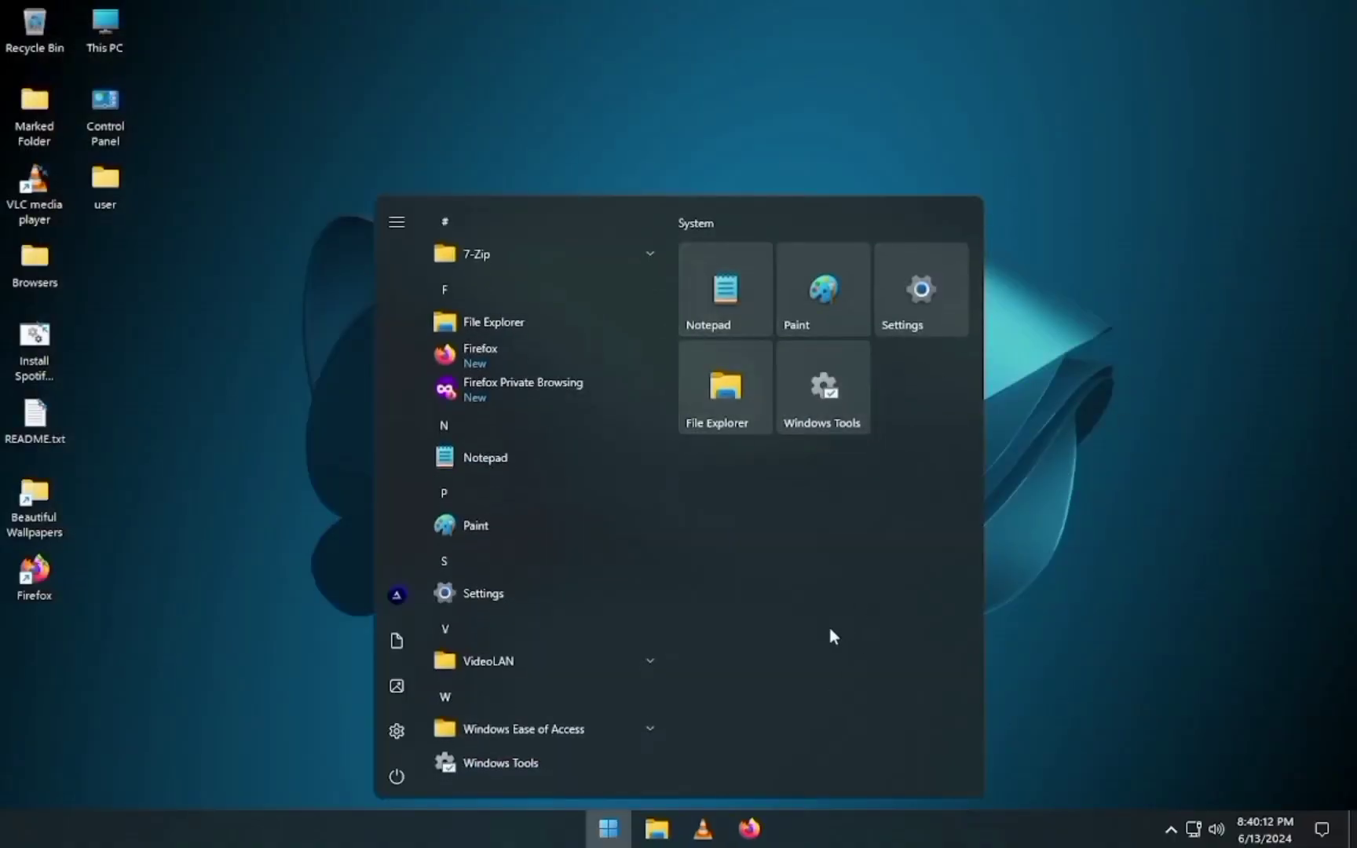
pyautogui.click(1300, 440)
pyautogui.moveTo(1191, 452); pyautogui.dragTo(618, 817)
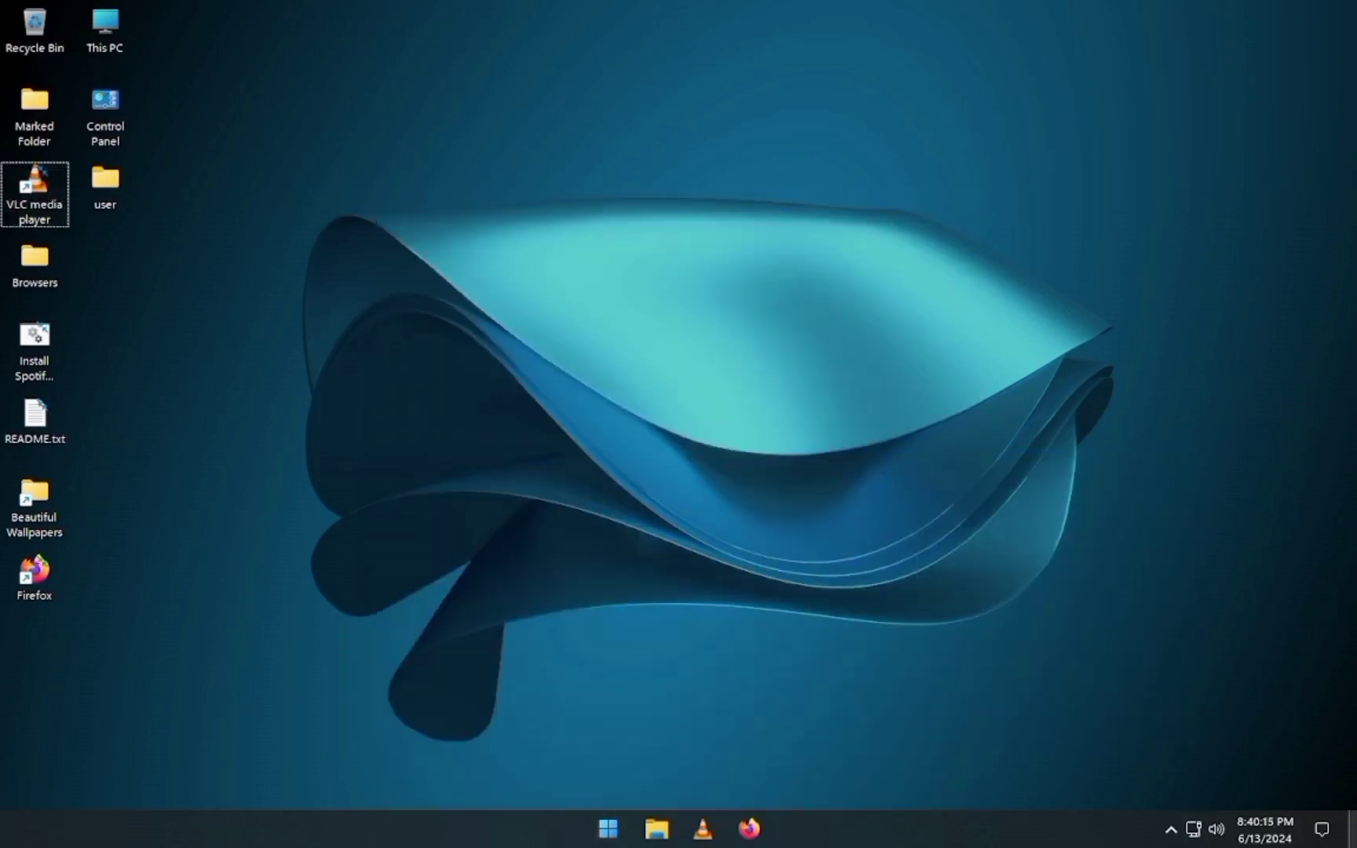
# Step: Open the Action Center to view its notifications and quick actions, and close it
pyautogui.click(1326, 823)
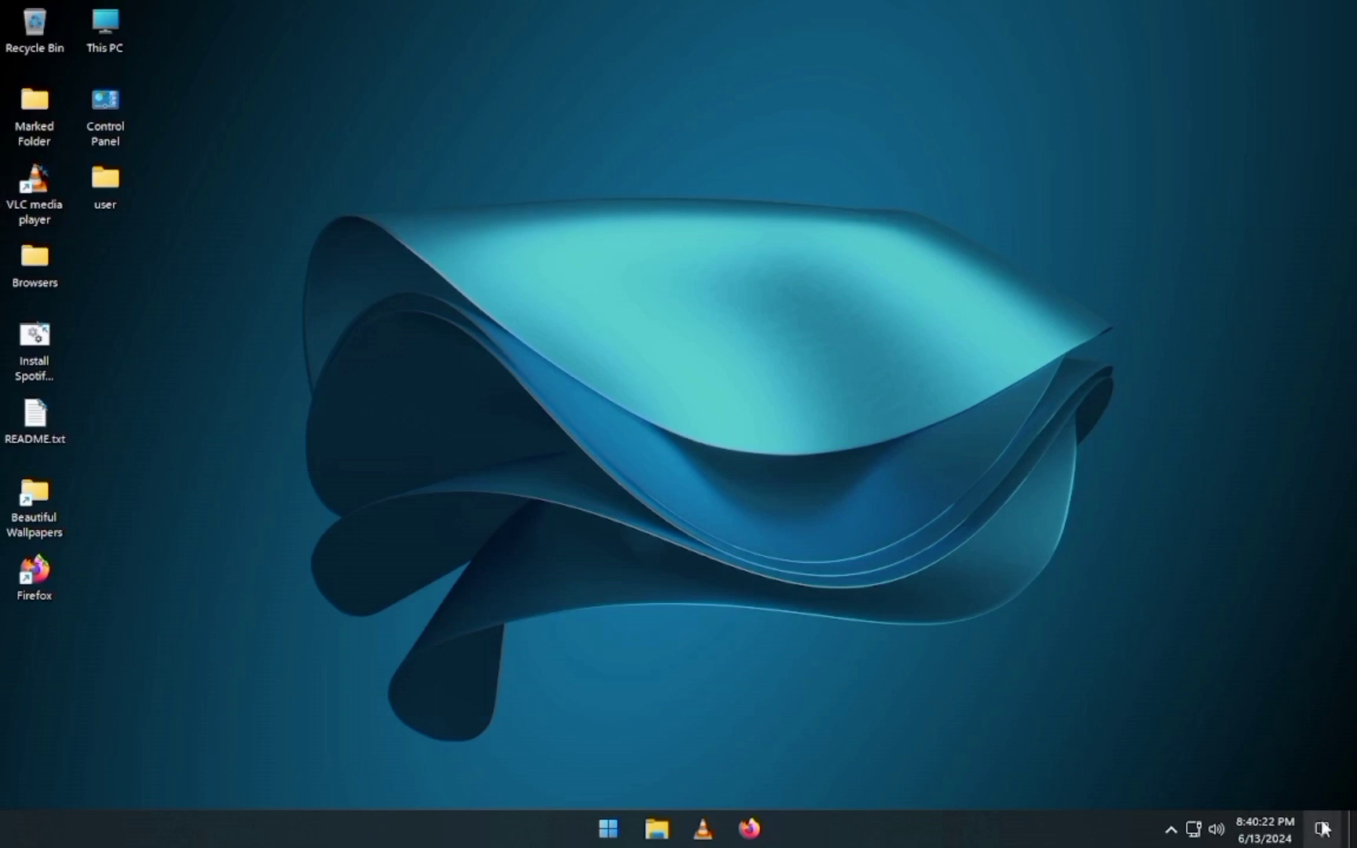
pyautogui.click(1322, 829)
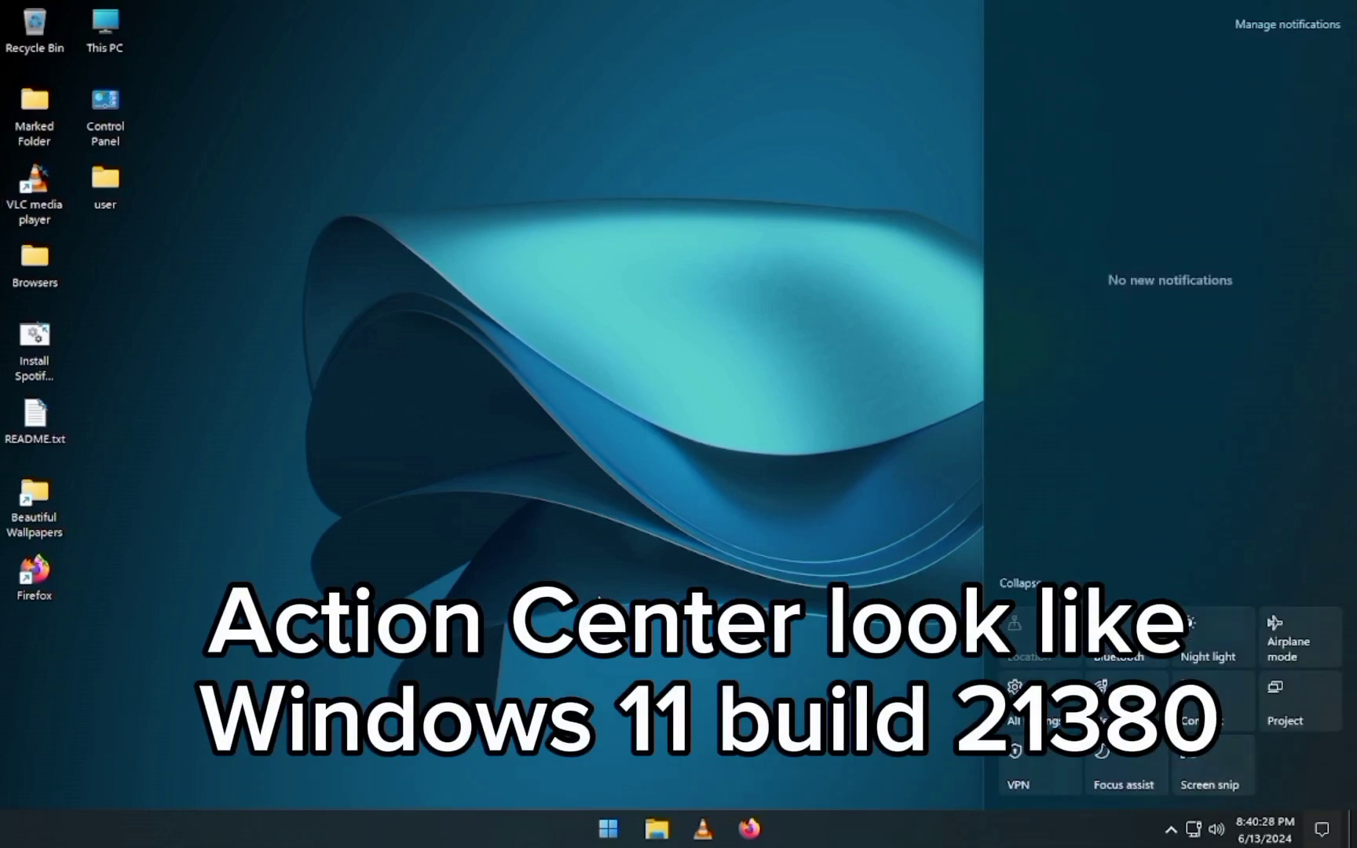
pyautogui.click(708, 528)
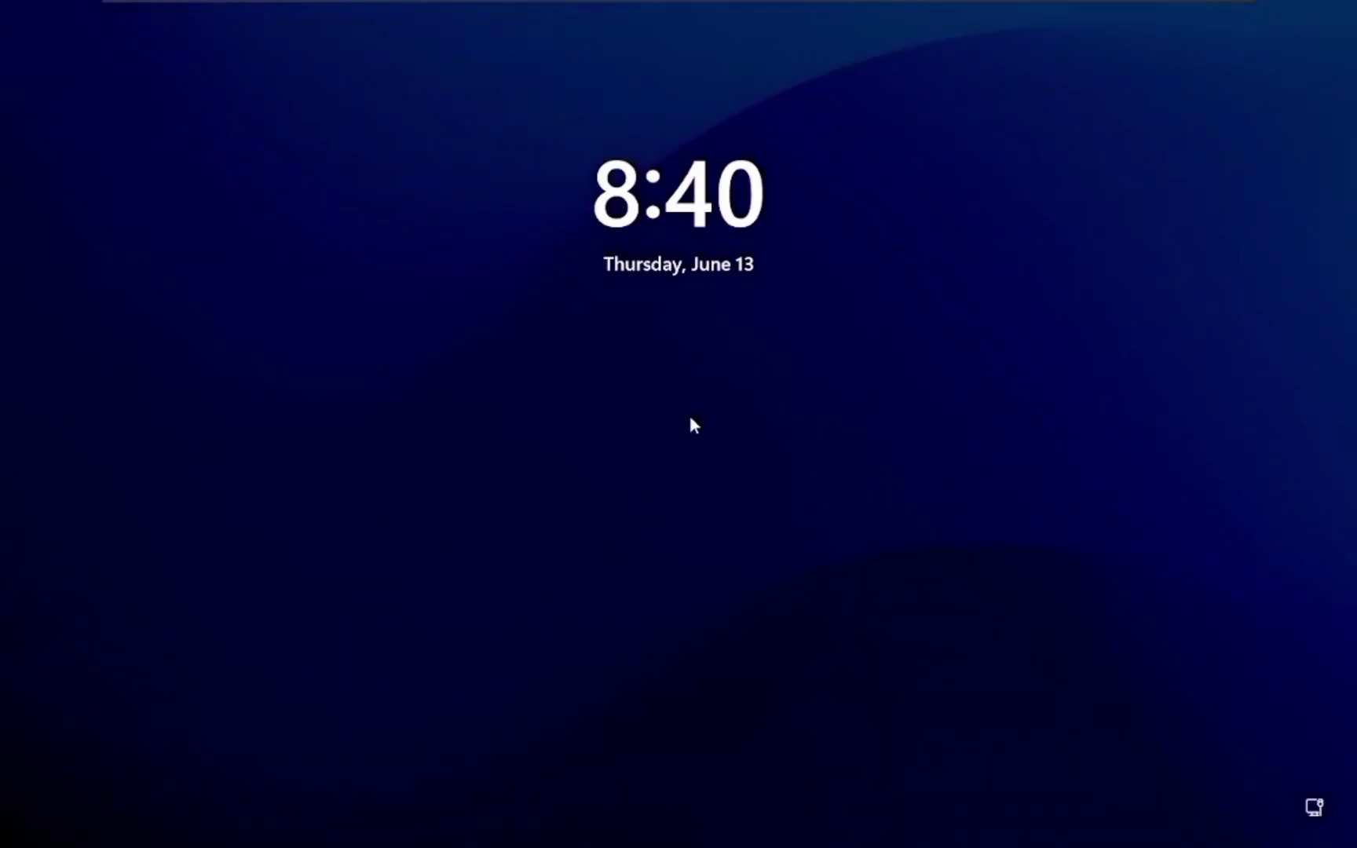
# Step: Dismiss the lock screen and sign back in to the desktop
pyautogui.click(691, 419)
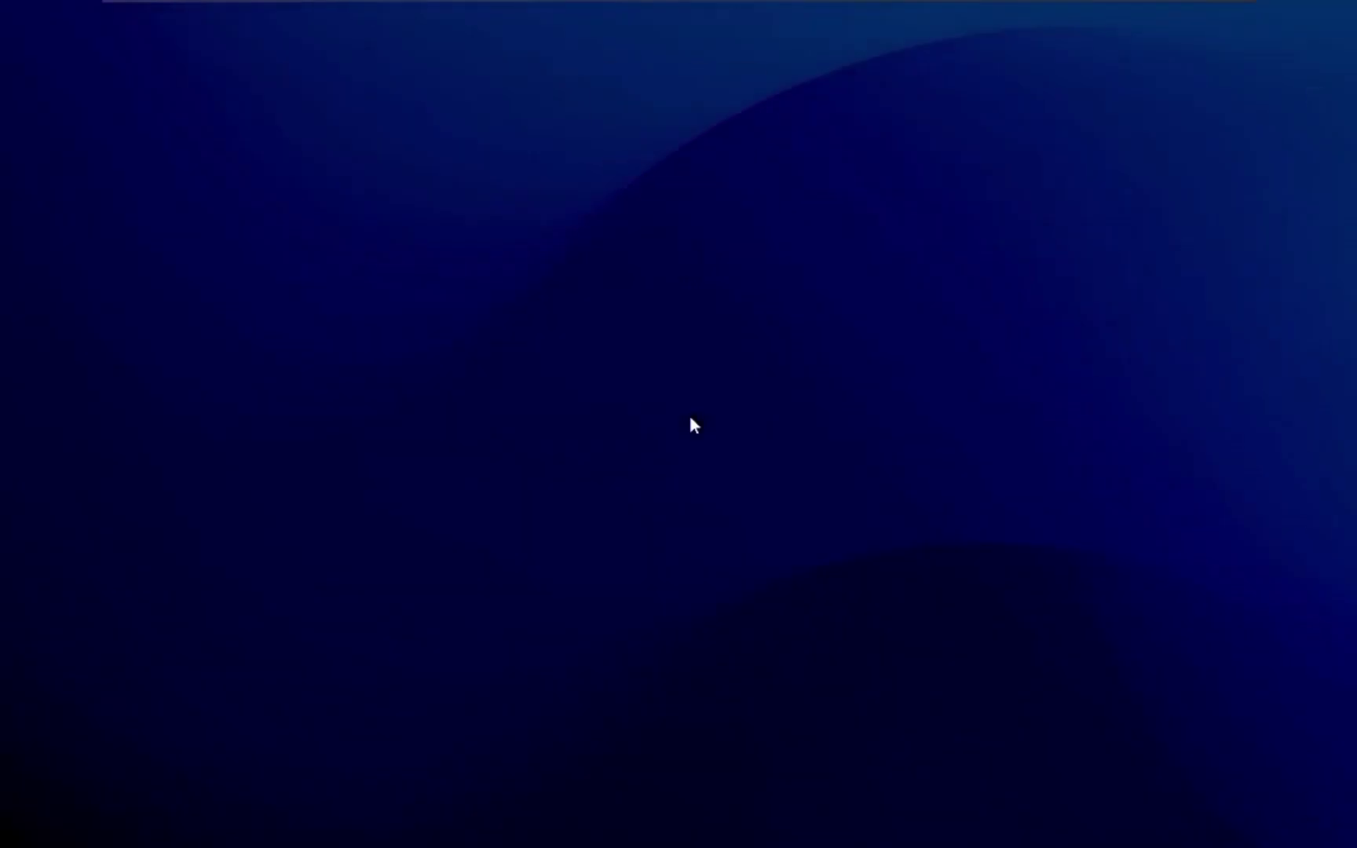
pyautogui.press('Return')
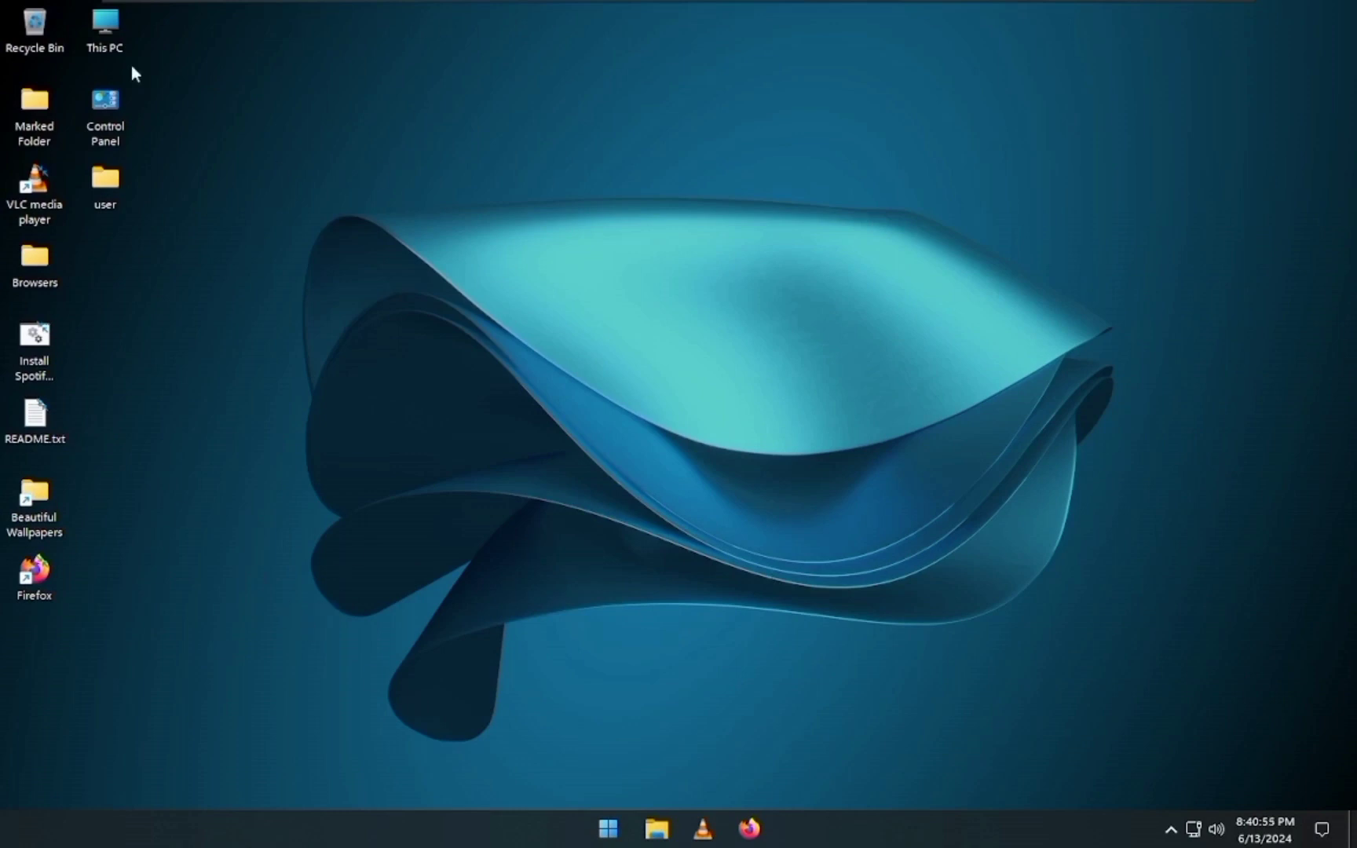
pyautogui.moveTo(667, 242); pyautogui.dragTo(1000, 388)
pyautogui.moveTo(905, 399); pyautogui.dragTo(815, 625)
# Step: Open the Start menu and bring up its power options
pyautogui.press('super')
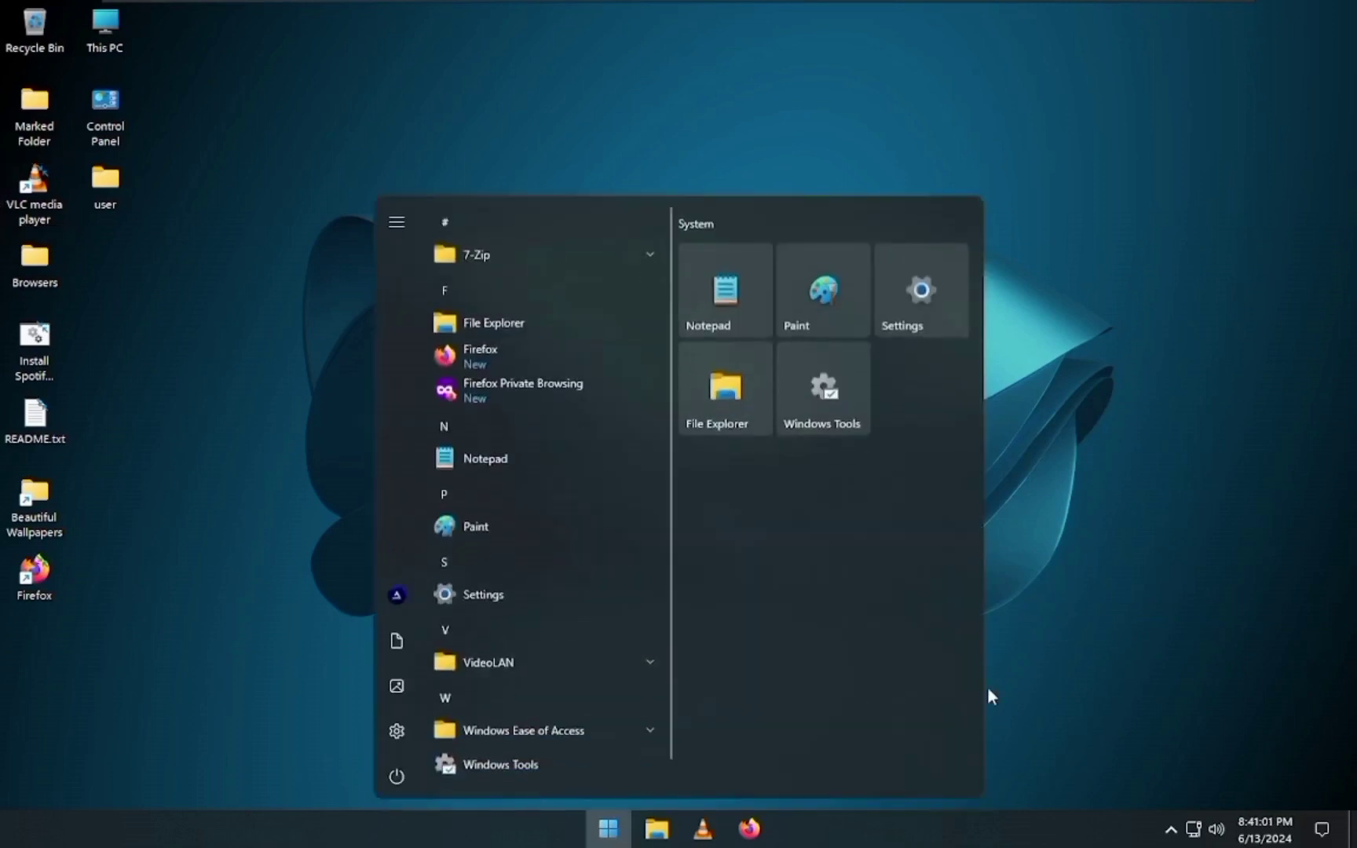
pyautogui.click(396, 775)
pyautogui.click(410, 664)
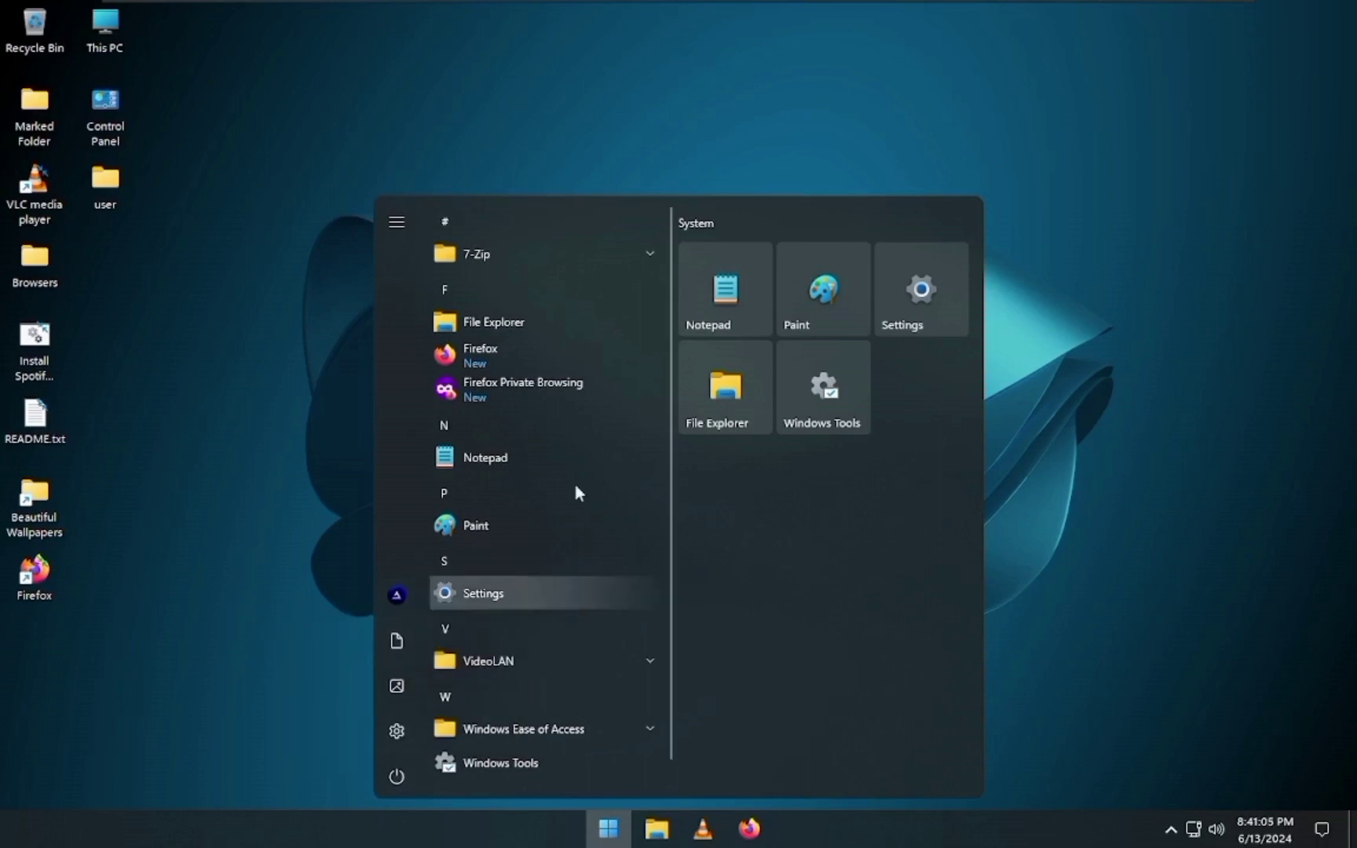